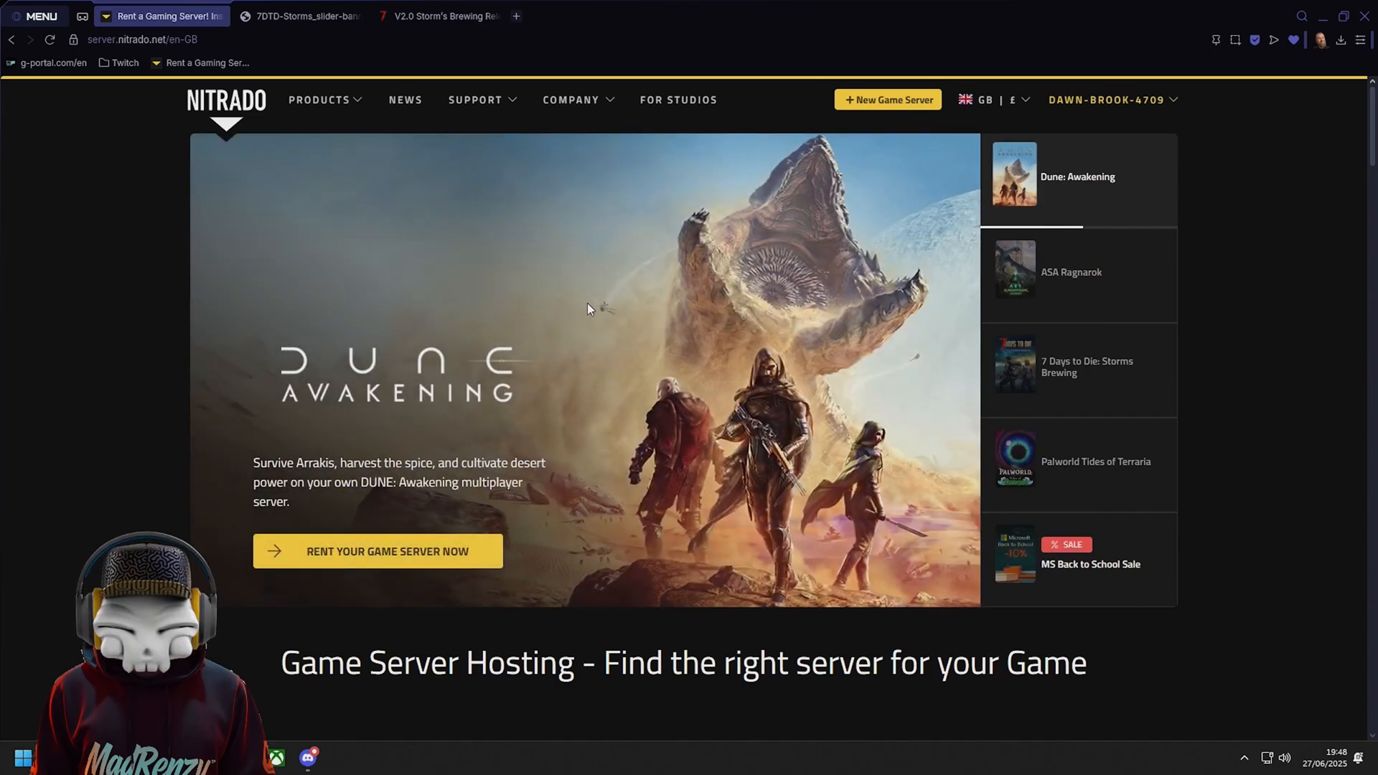
Search the game catalogue for "7 day", open the crossplay 7 Days To Die hosting offer, and dismiss the notification
scroll(554, 342, "down", 4)
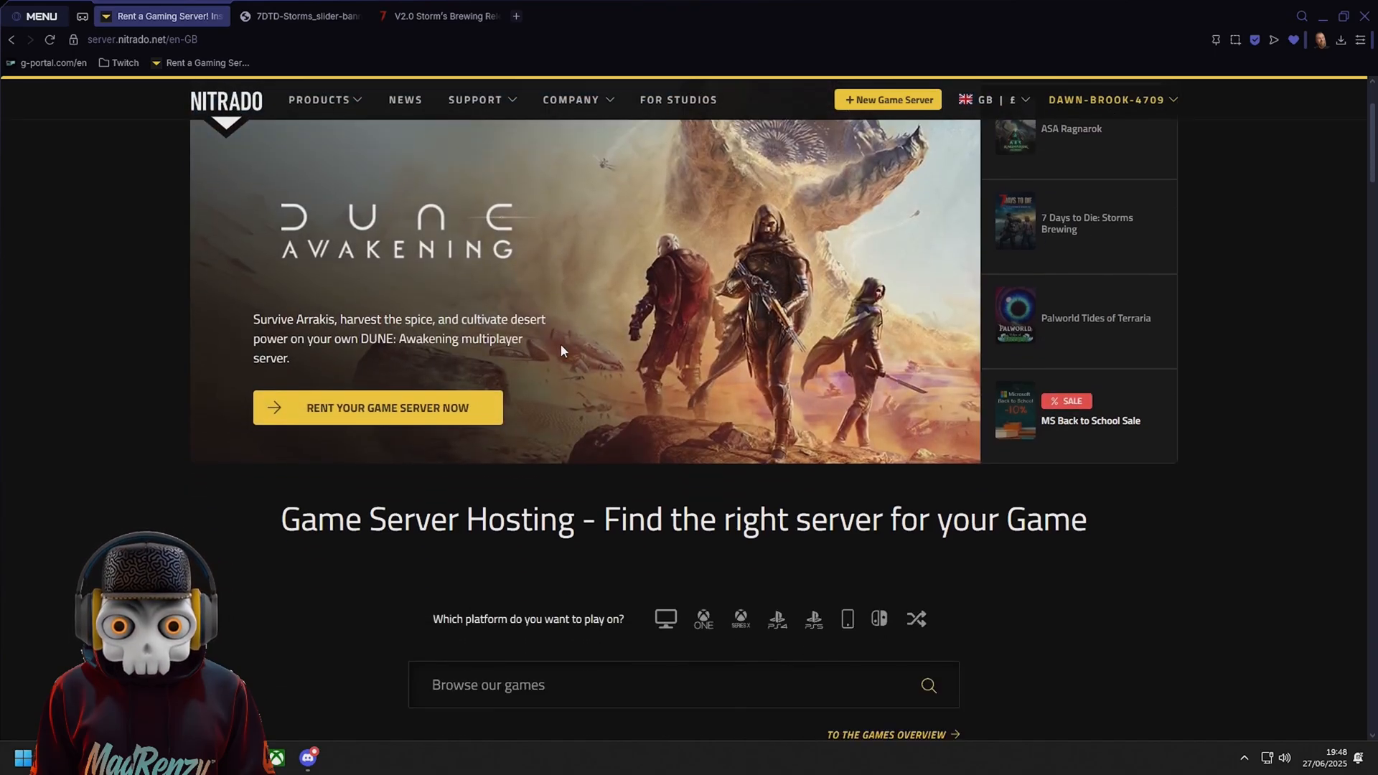
scroll(506, 474, "down", 2)
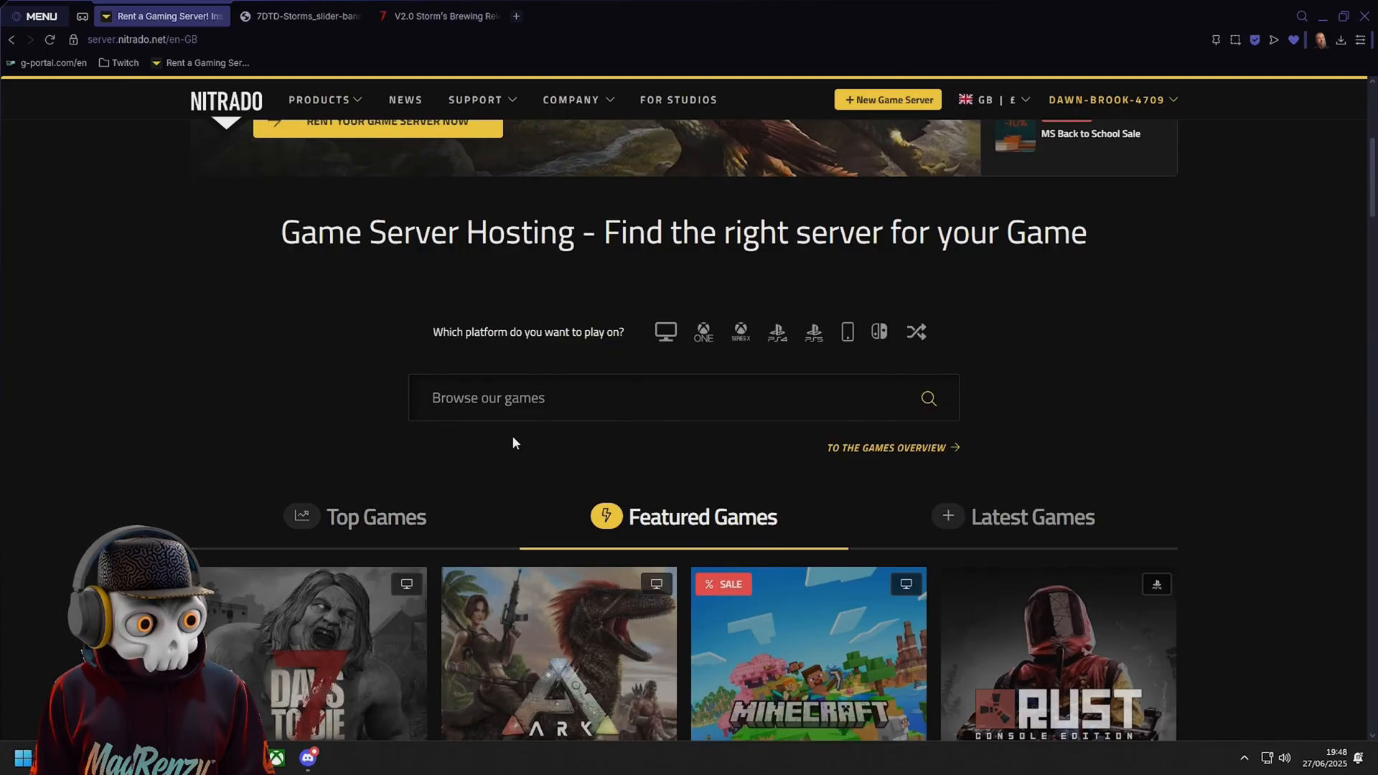
scroll(521, 396, "down", 3)
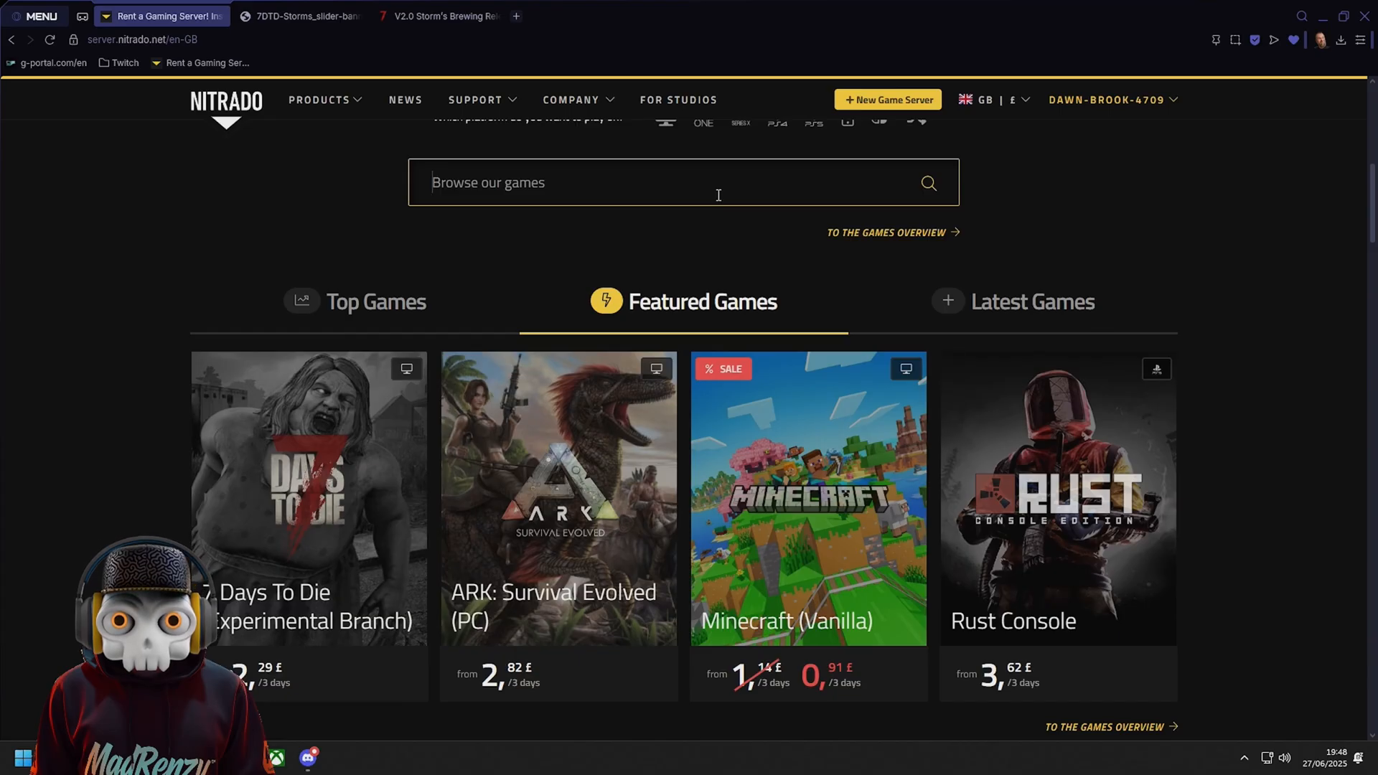
type("7 day")
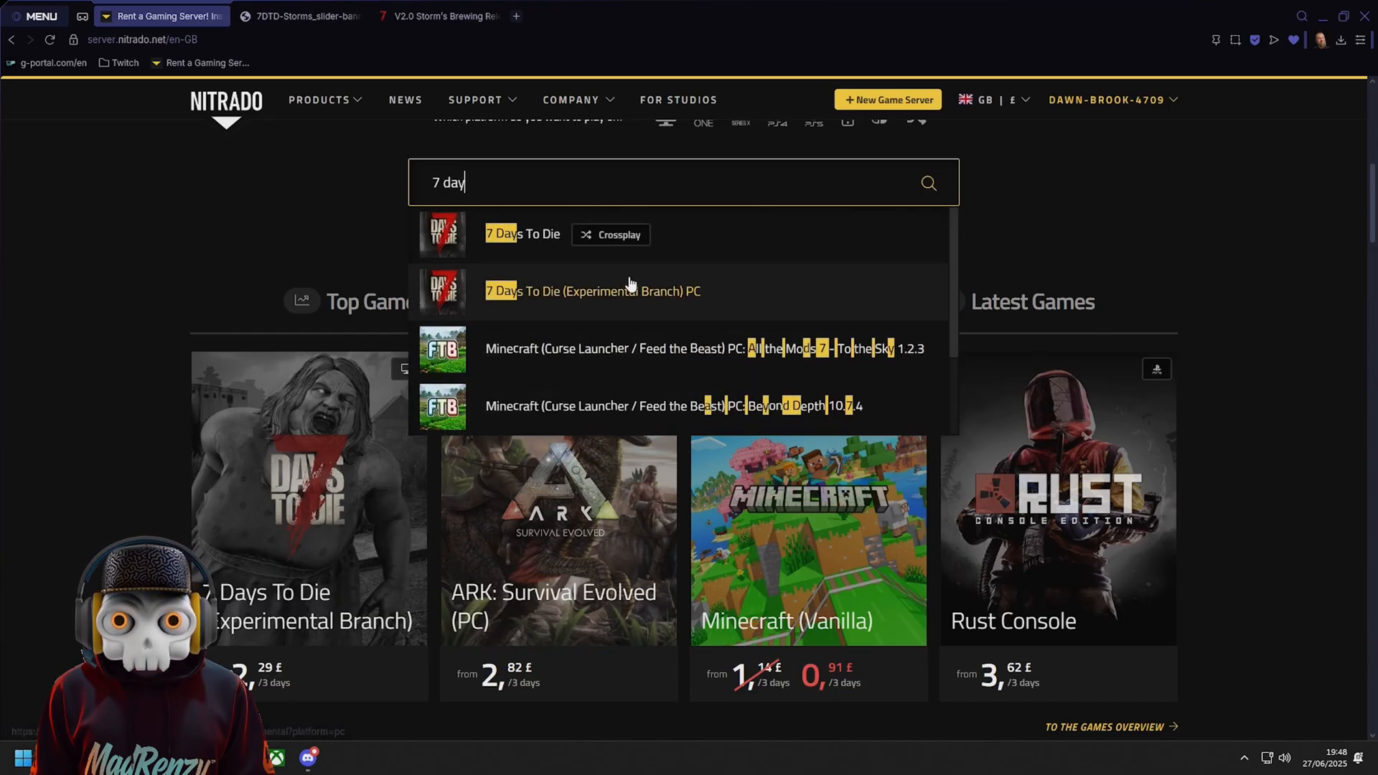
left_click(519, 234)
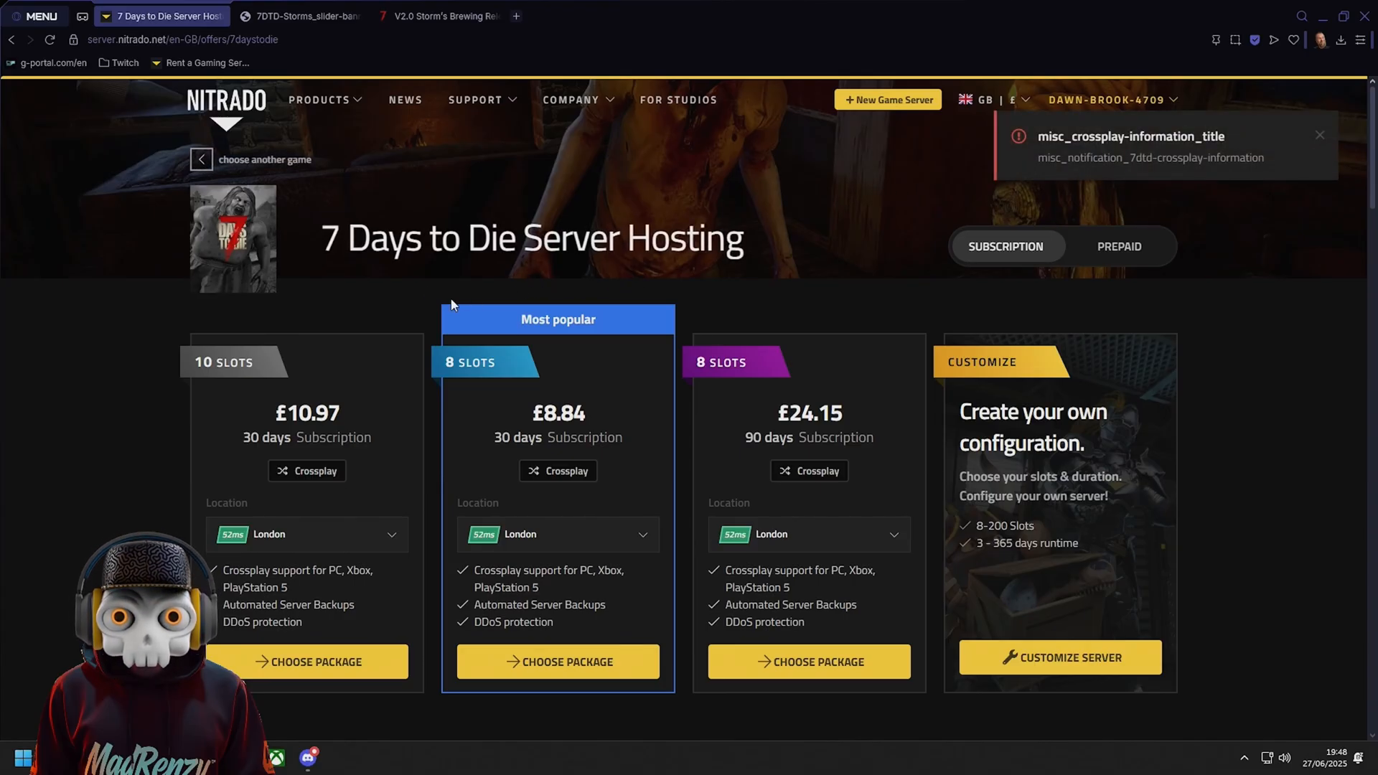
left_click(1318, 137)
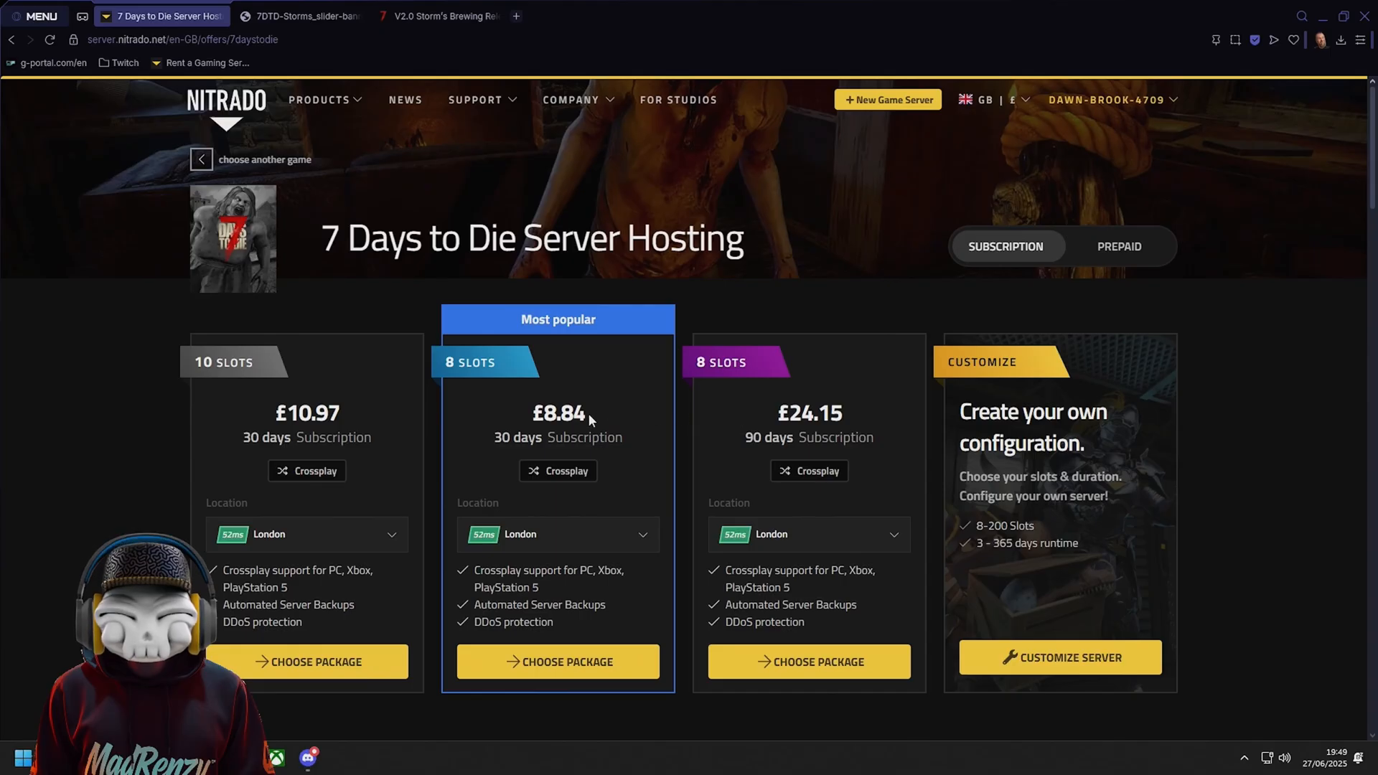
Start a customized 7 Days To Die server package and set its payment type to Prepaid
scroll(375, 420, "down", 1)
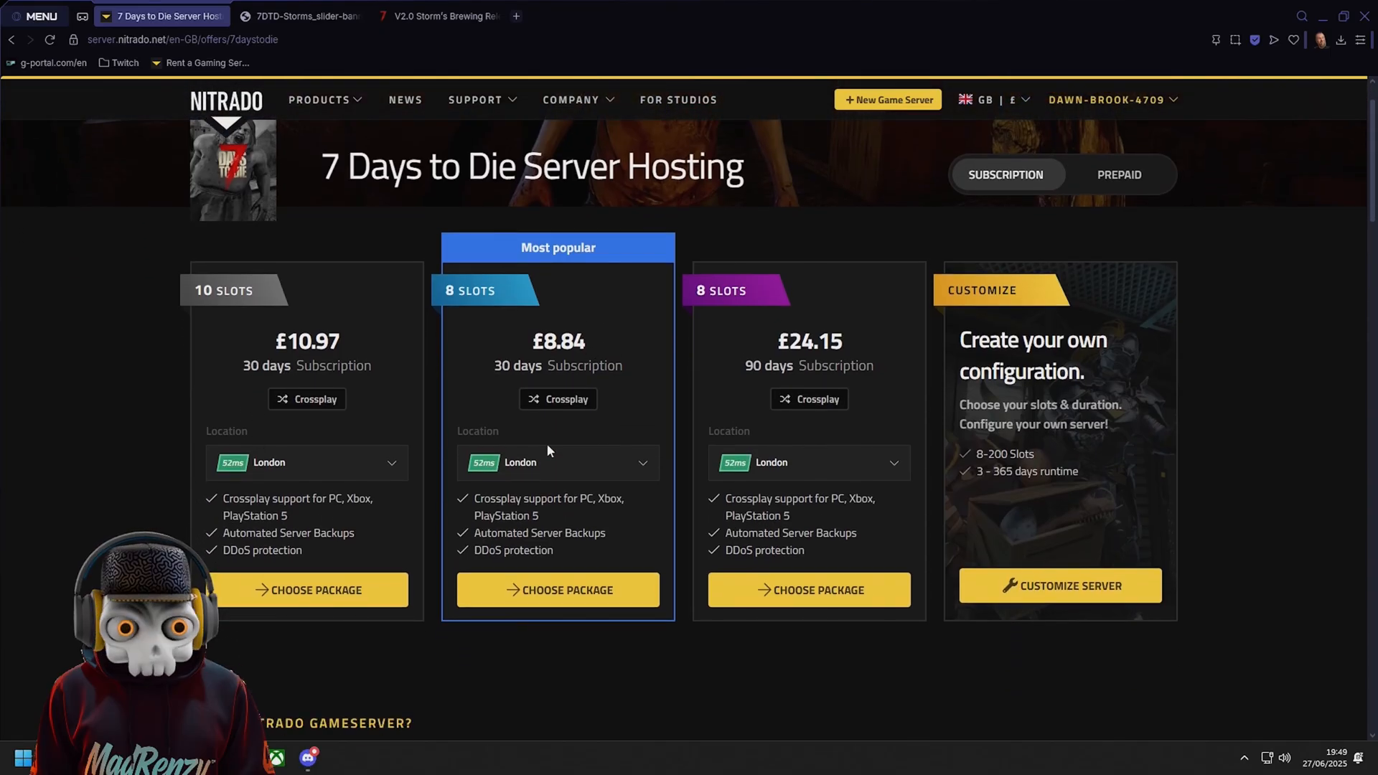
left_click(1068, 587)
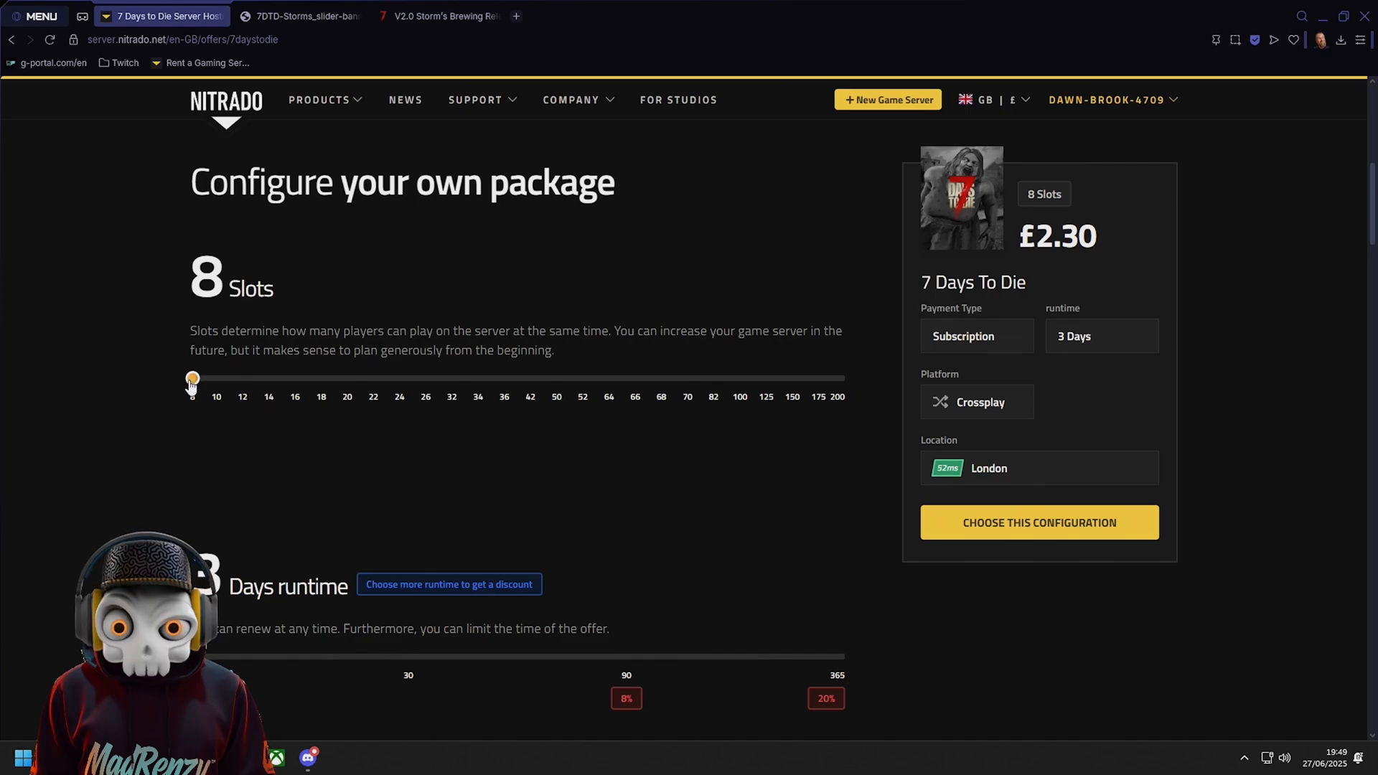
scroll(366, 459, "down", 3)
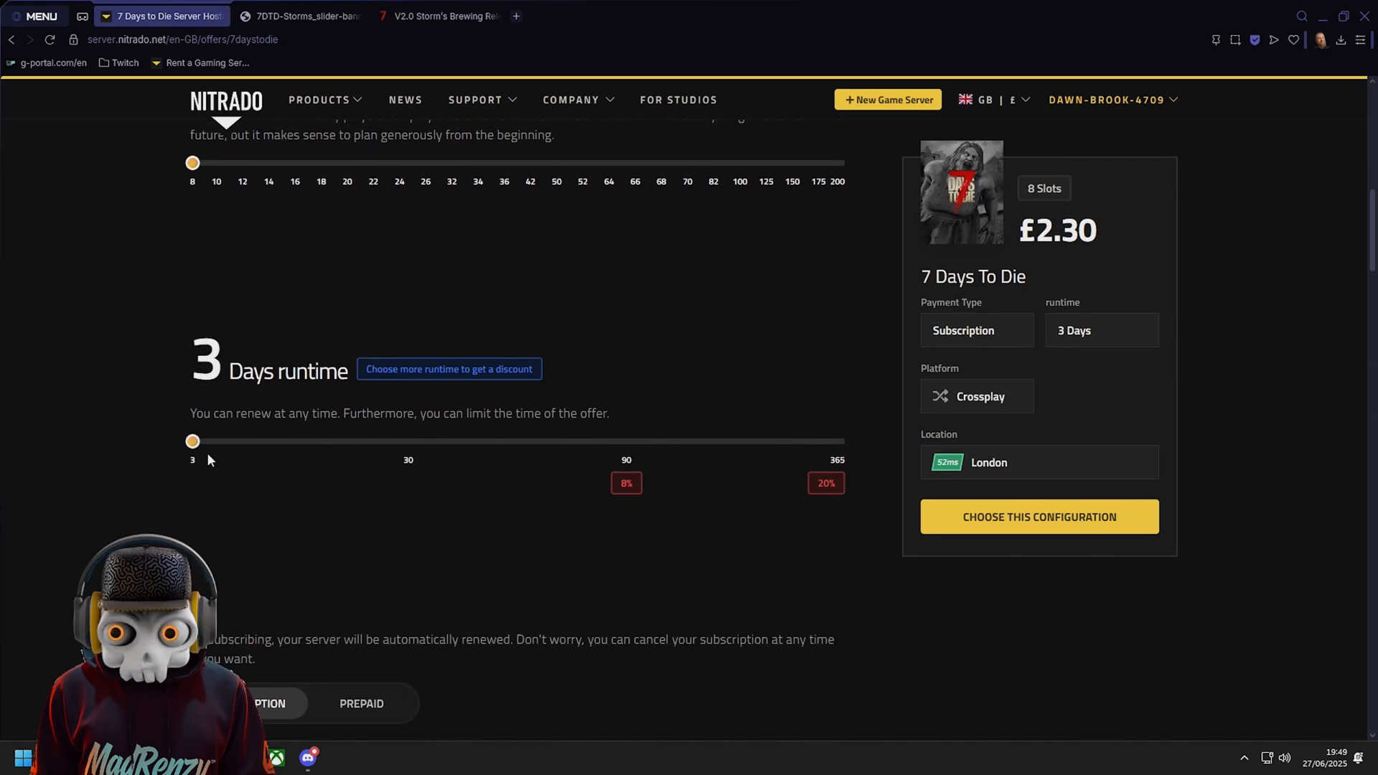
scroll(208, 459, "down", 4)
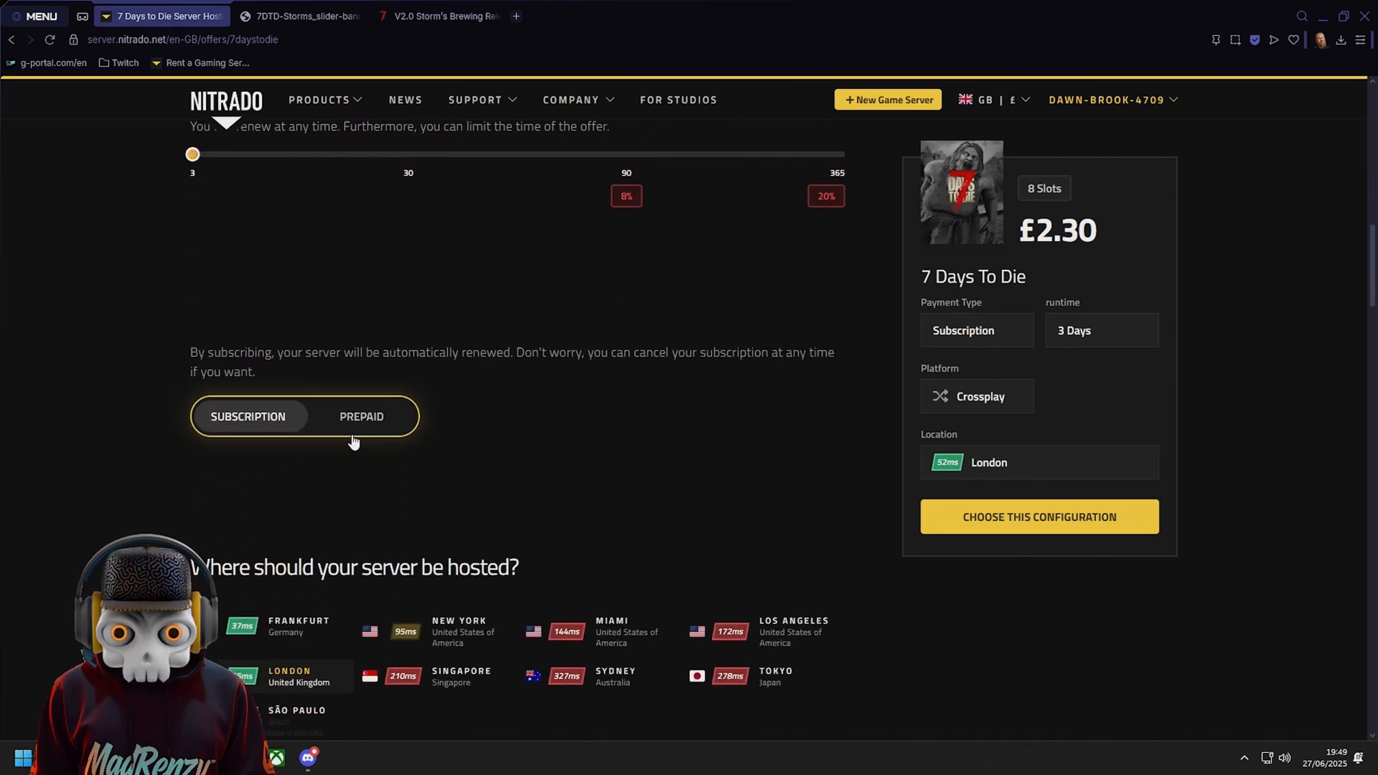
left_click(353, 439)
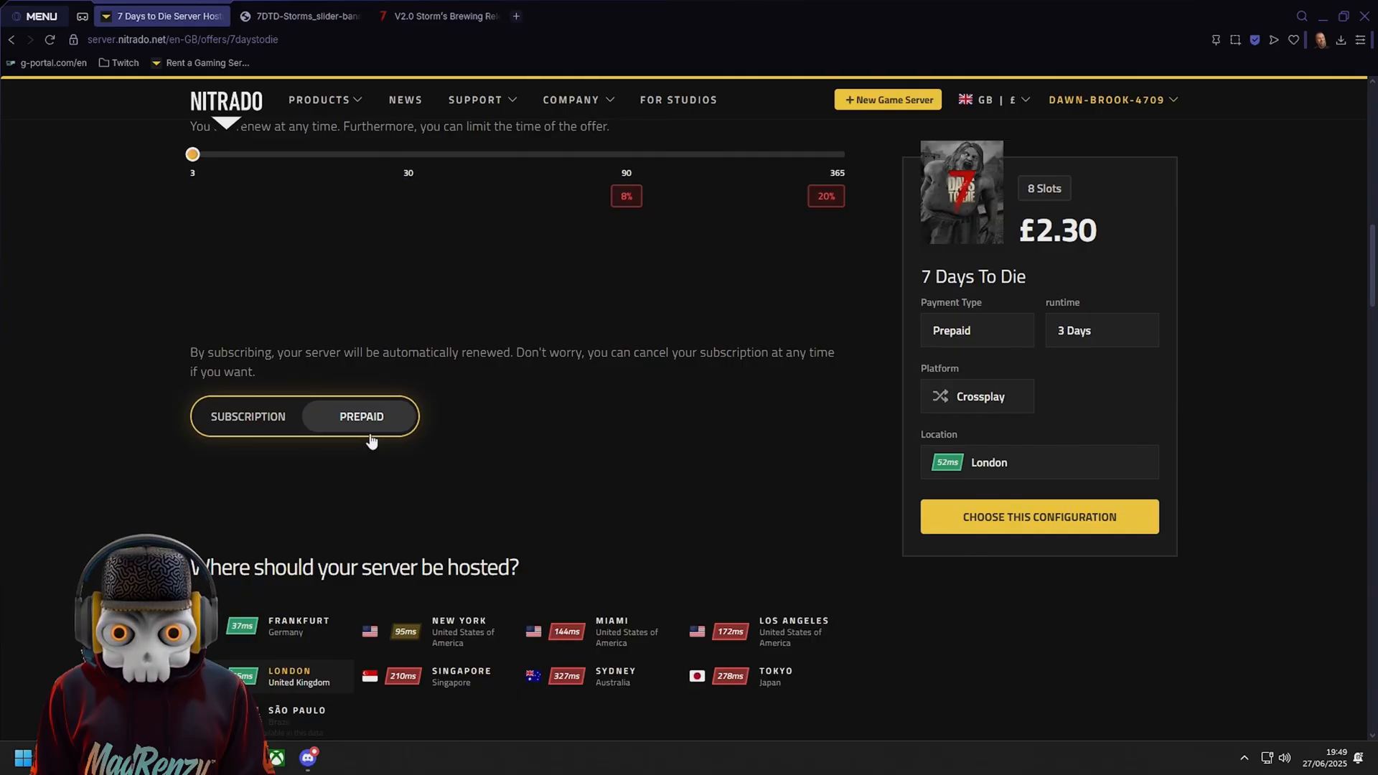
Check the account options and hosting locations, and proceed to checkout with the 8-slot, 3-day London configuration
left_click(1166, 100)
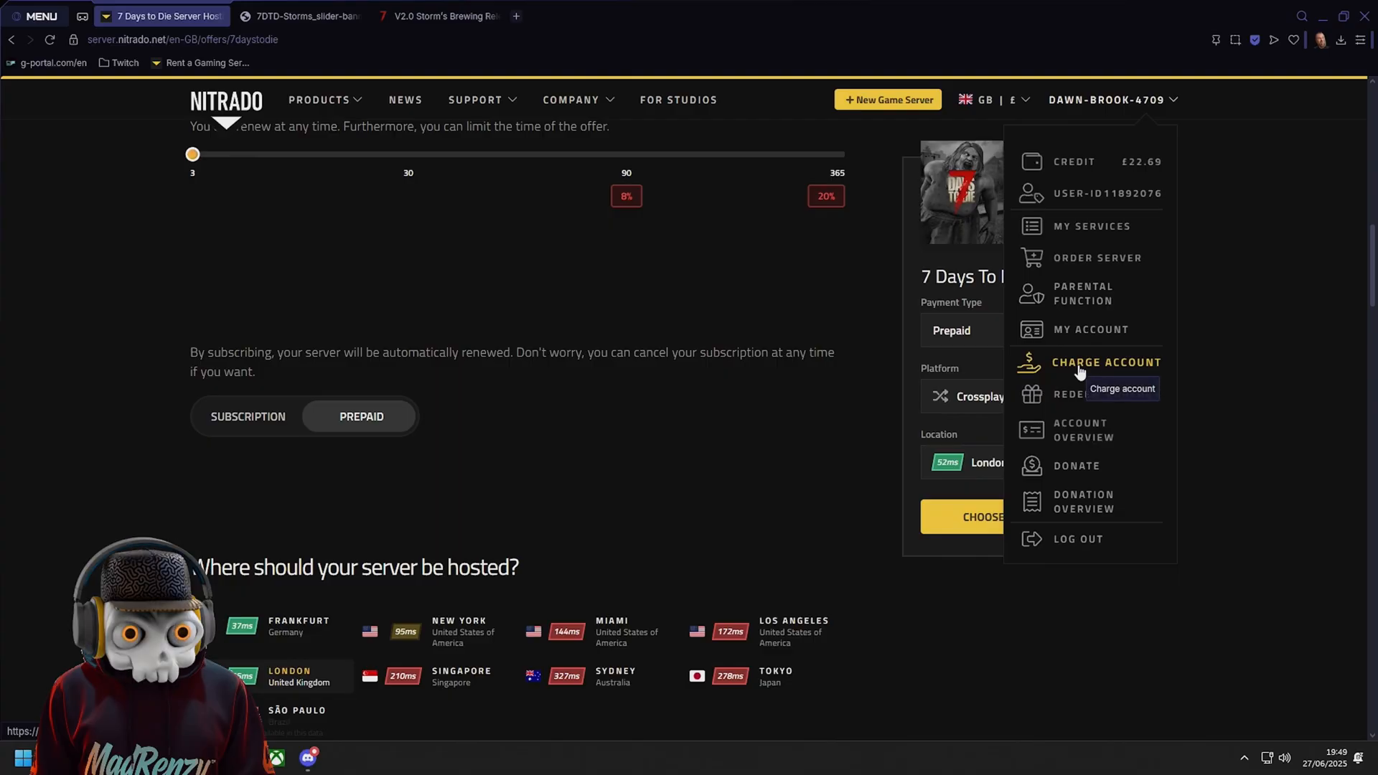
scroll(582, 474, "down", 2)
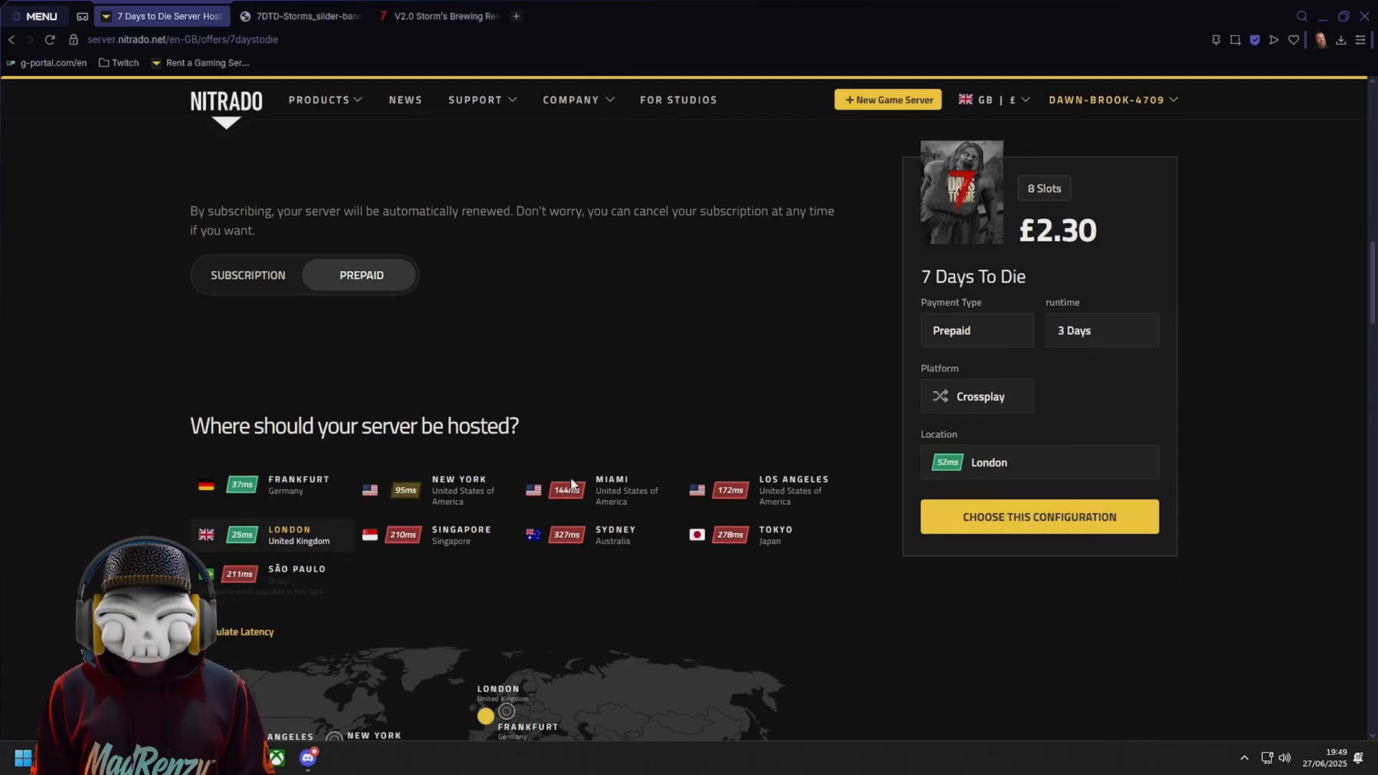
scroll(572, 485, "down", 1)
scroll(574, 480, "down", 2)
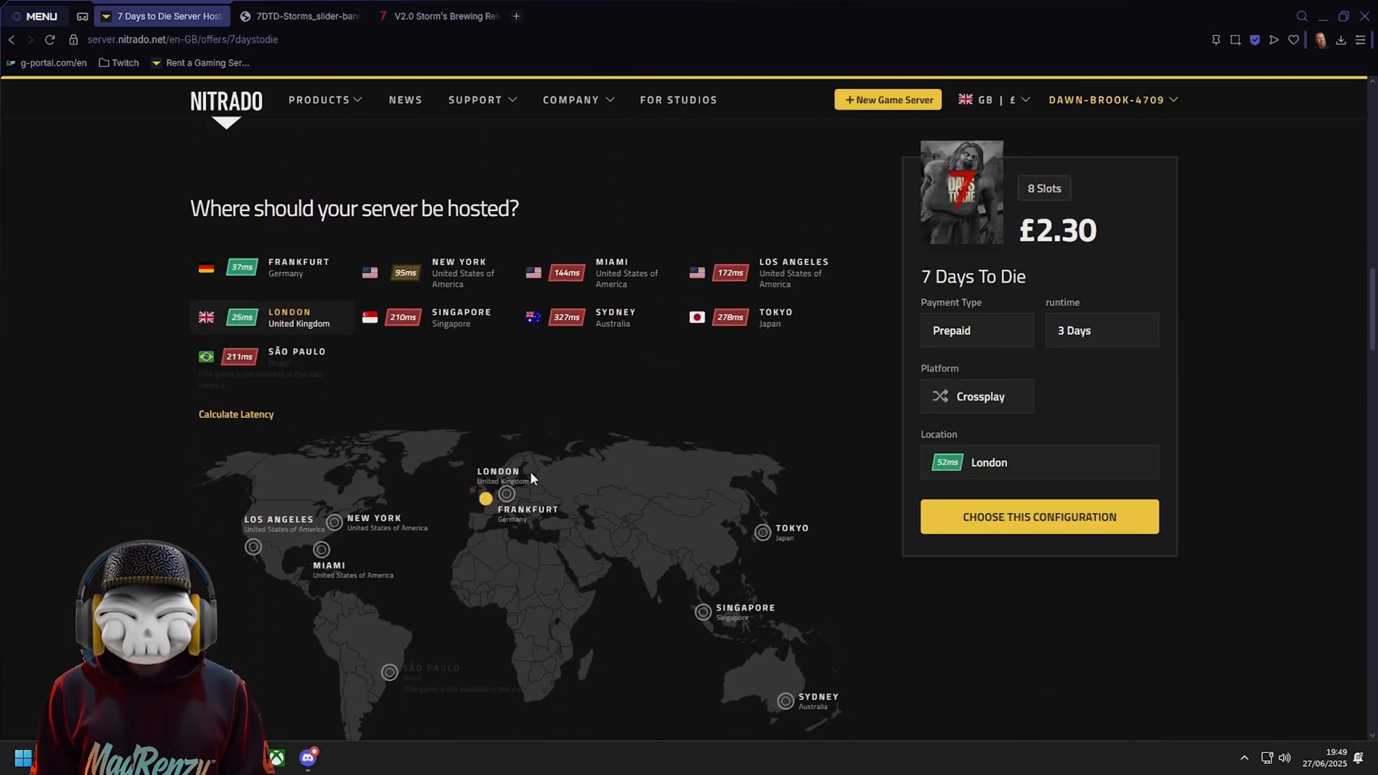
scroll(520, 474, "down", 5)
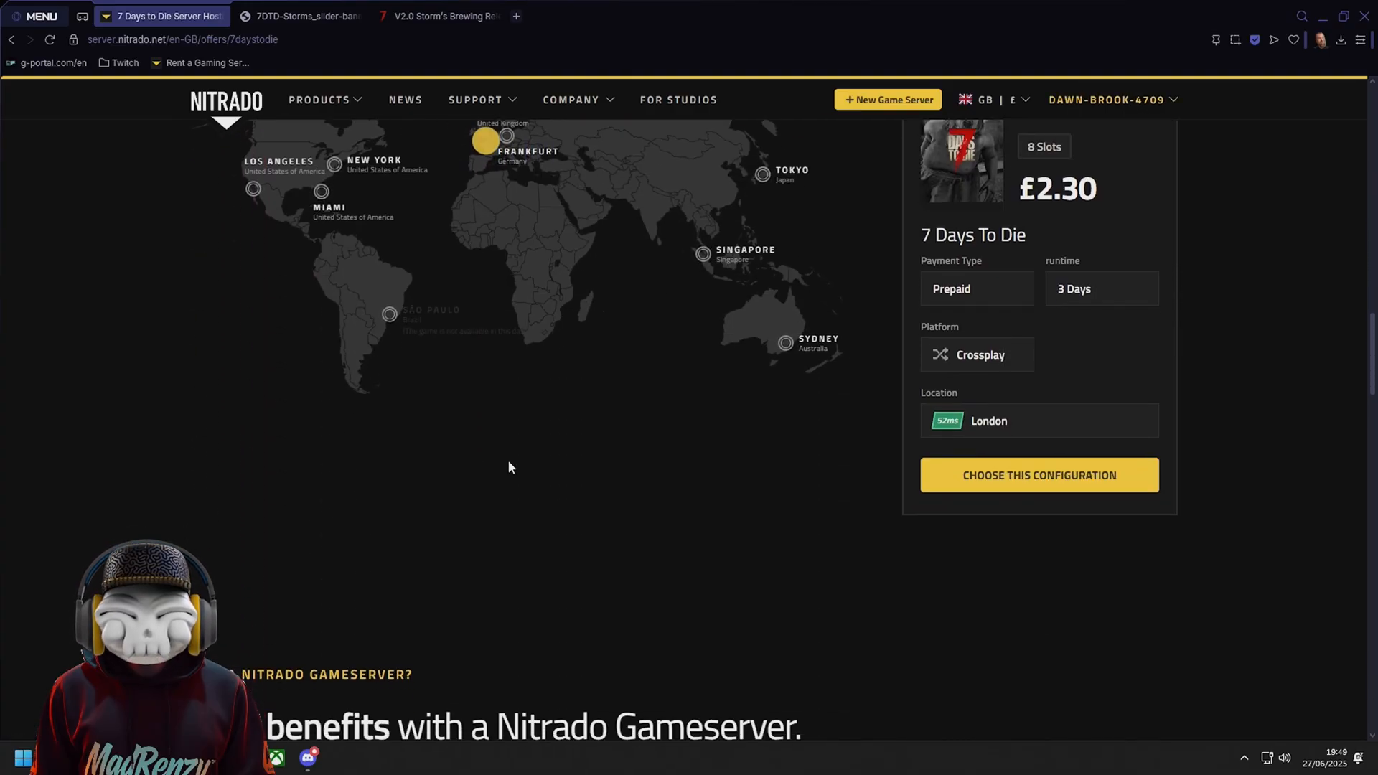
left_click(1007, 477)
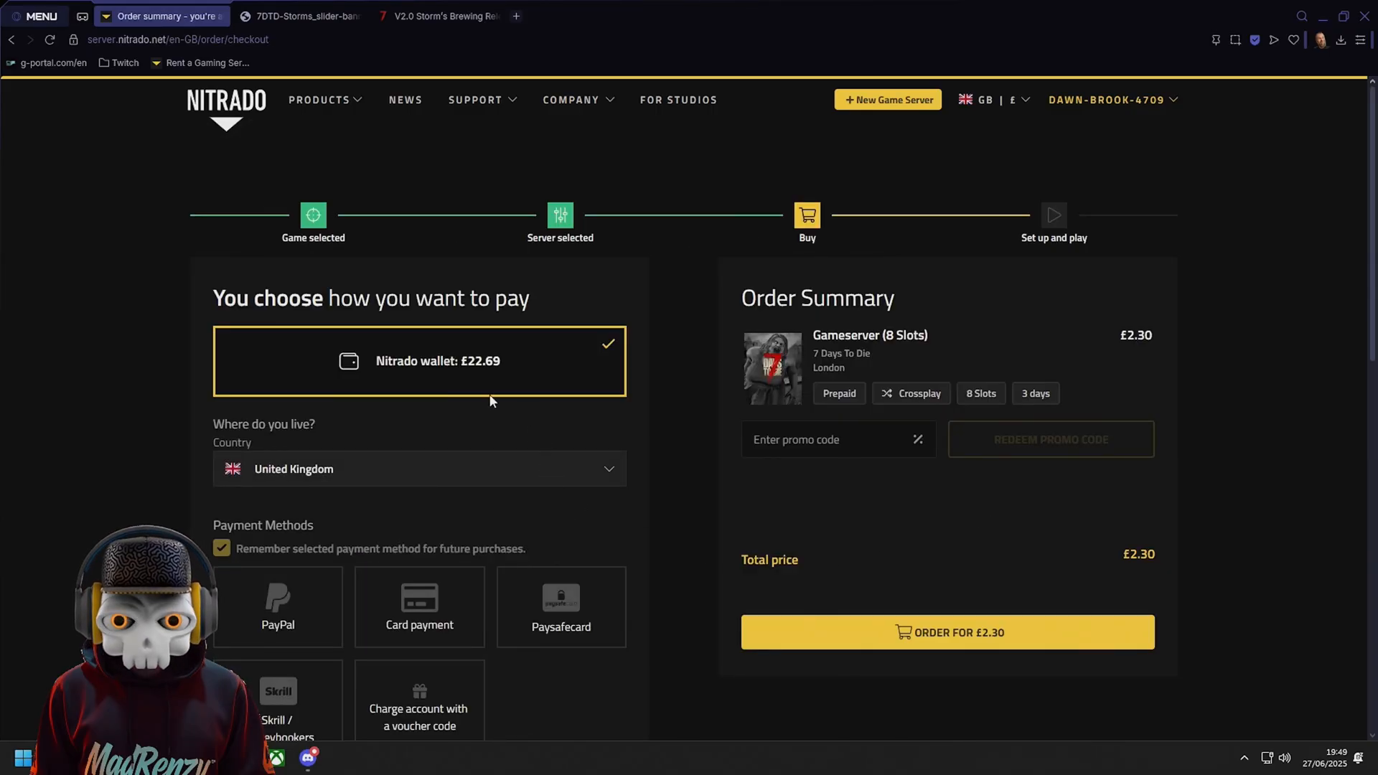
Order the game server using the Nitrado wallet and continue to the server setup
scroll(874, 546, "down", 1)
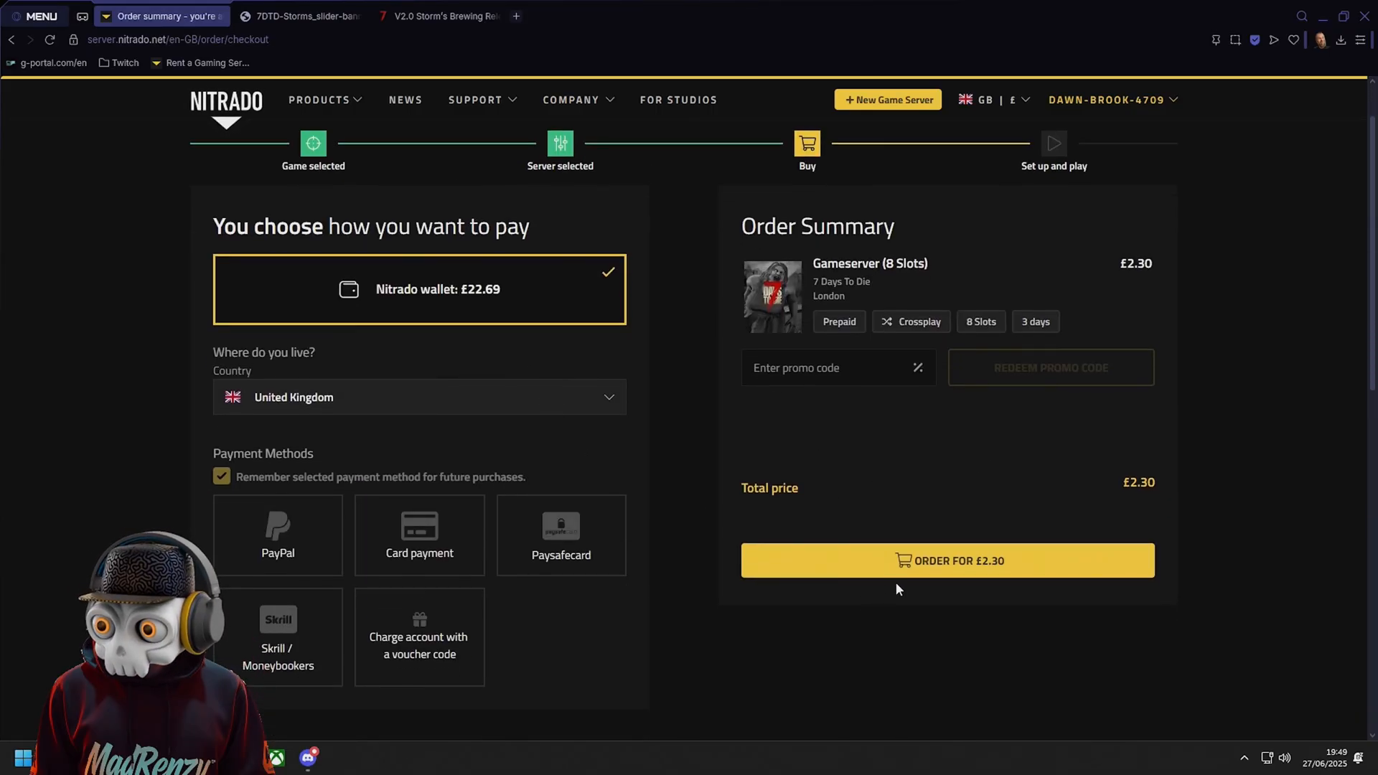
left_click(937, 567)
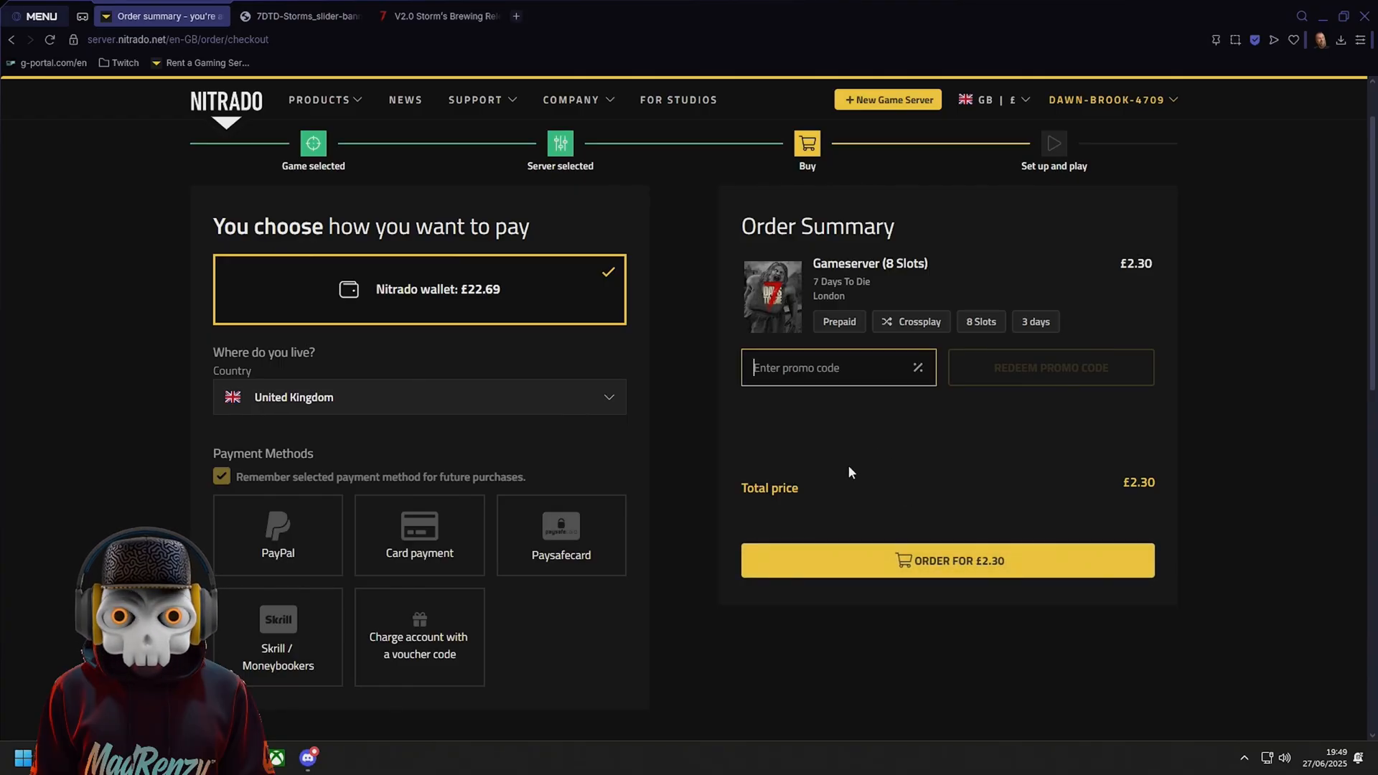
left_click(933, 571)
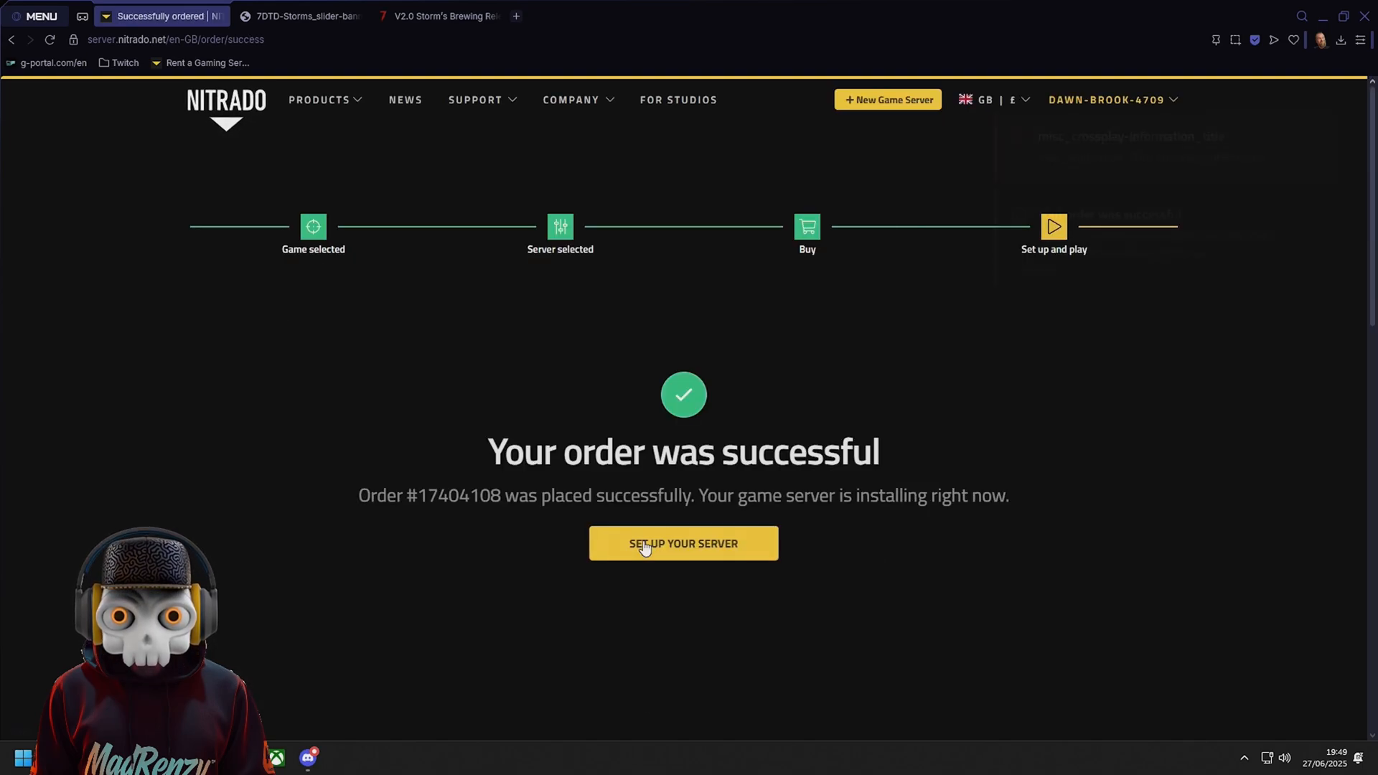
left_click(639, 550)
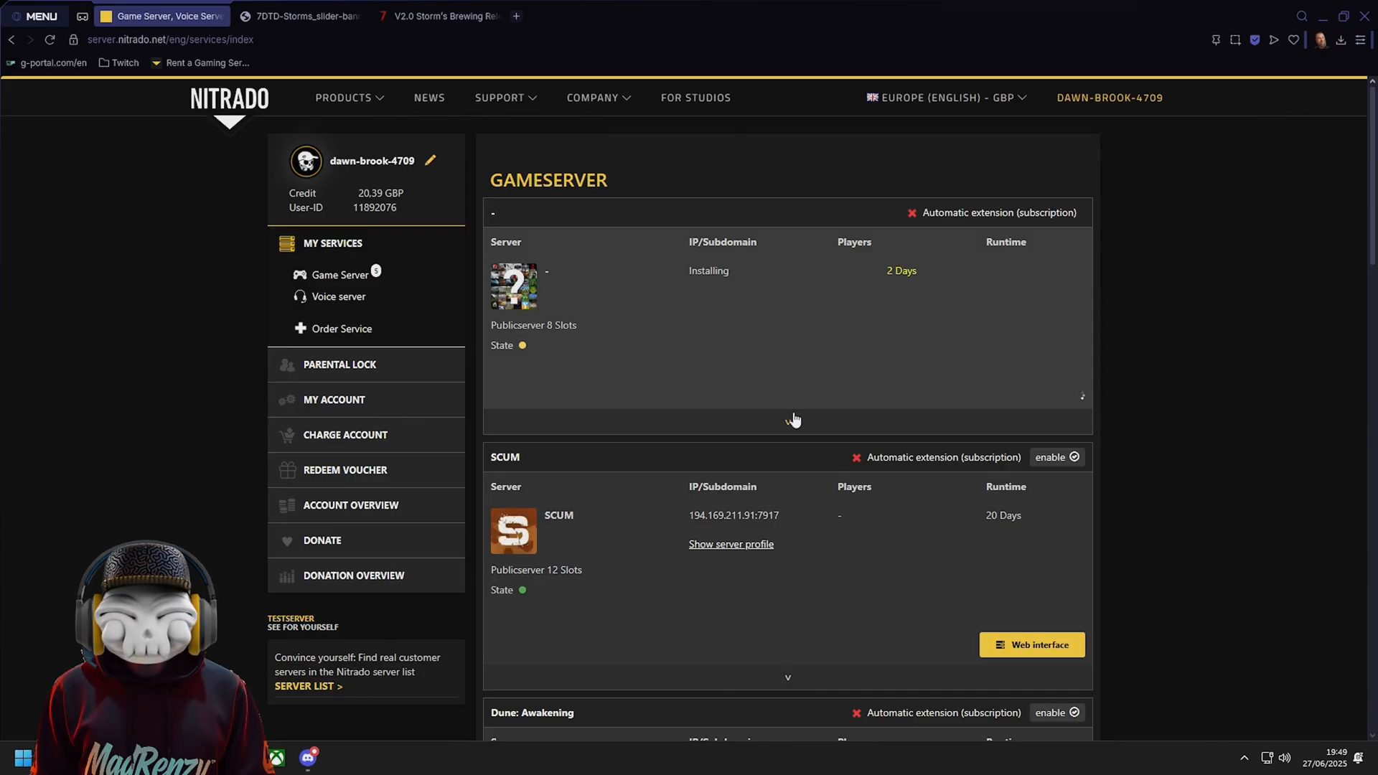
Look through the rented game servers, reload the list, and open the web interface of the 7 Days to Die server
scroll(739, 395, "down", 7)
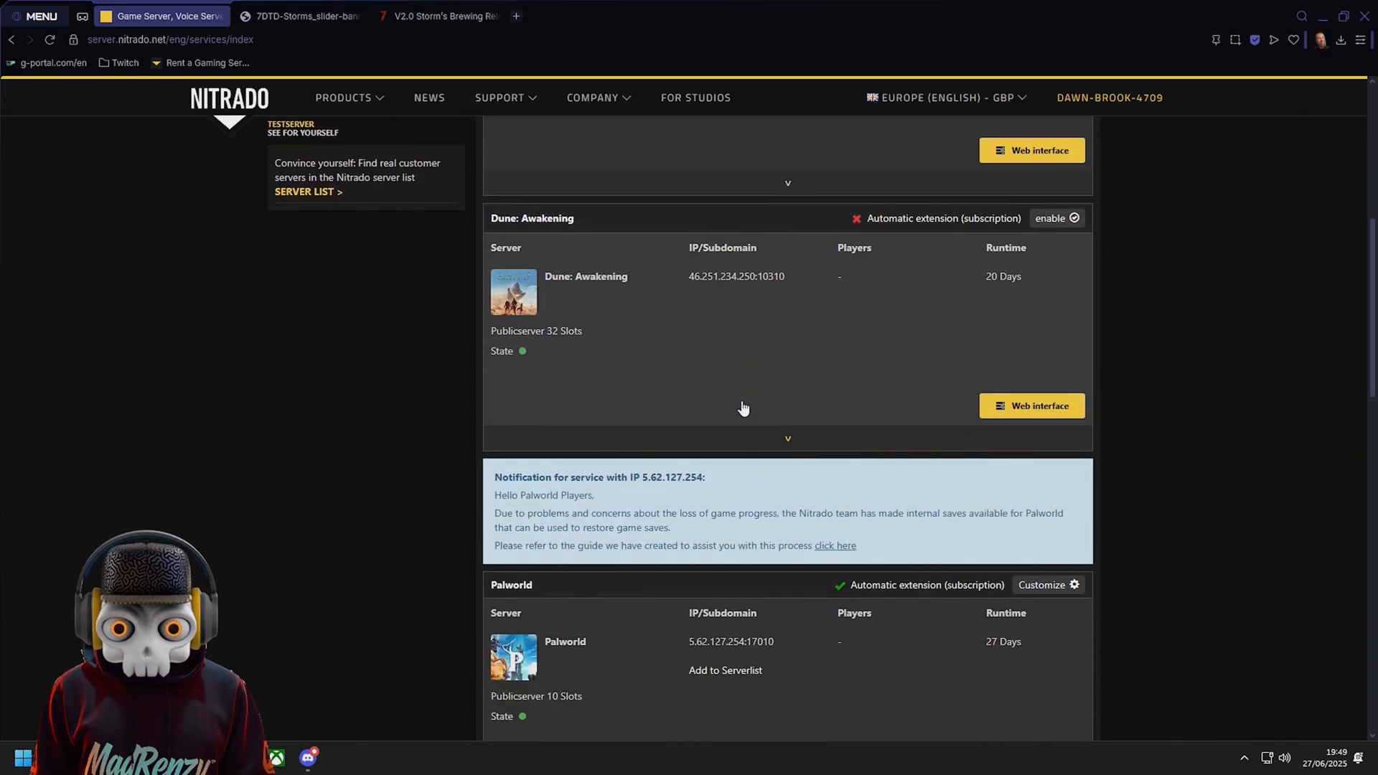
scroll(744, 409, "down", 10)
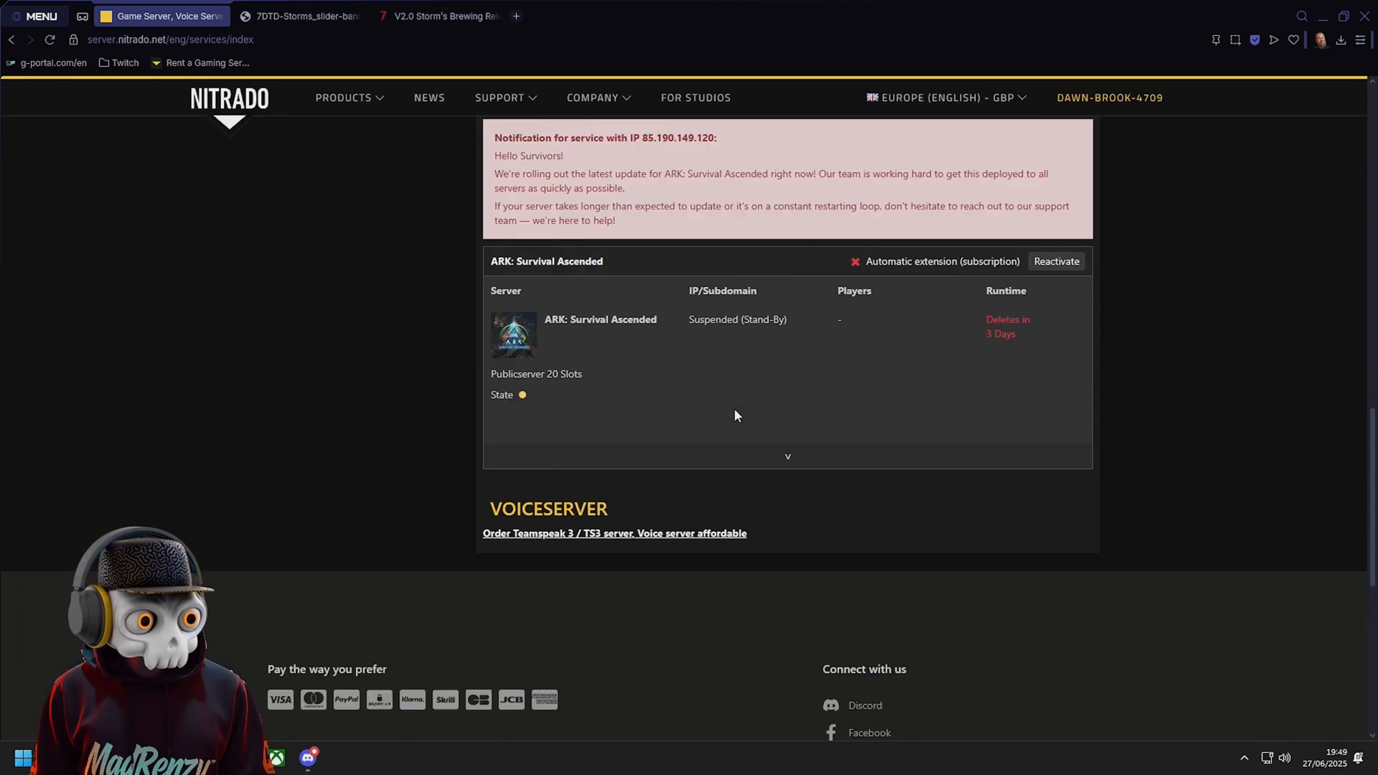
scroll(735, 410, "up", 17)
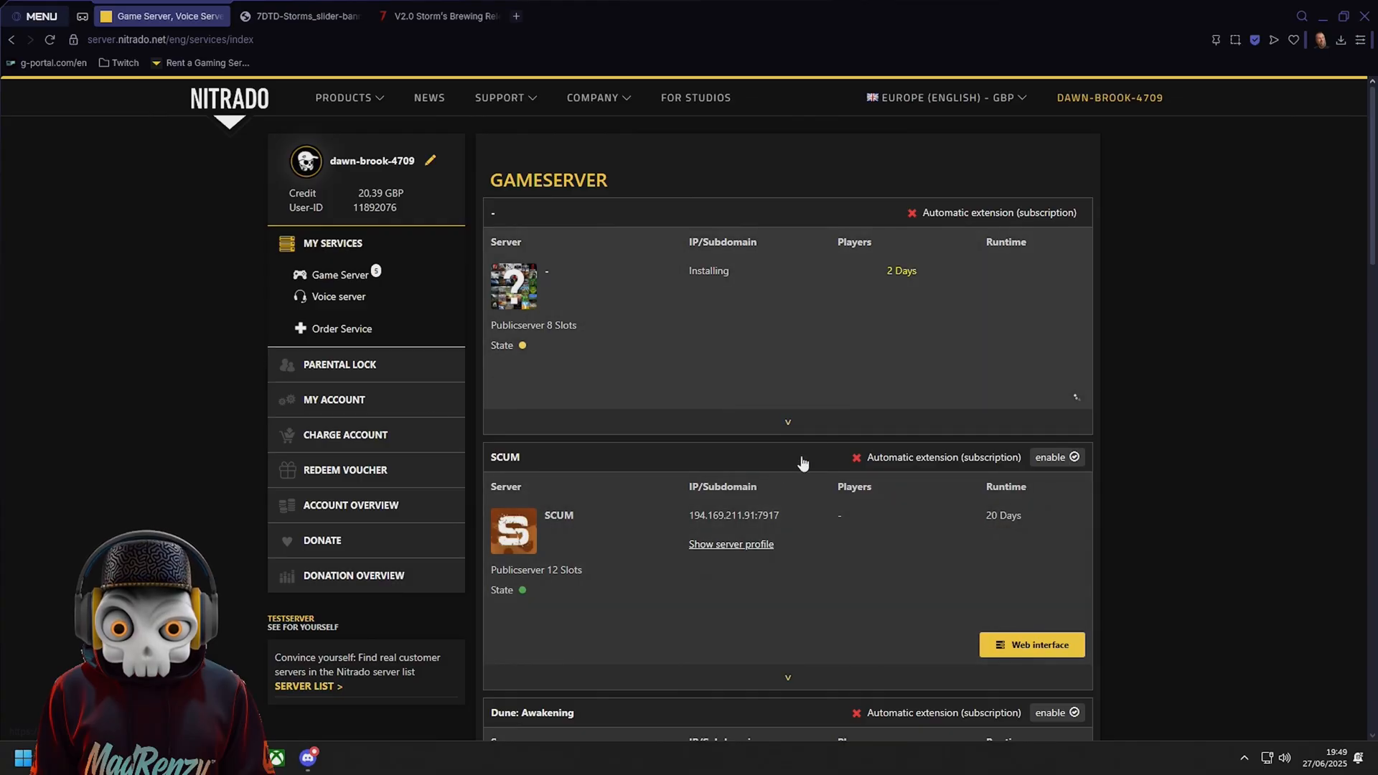
left_click(326, 282)
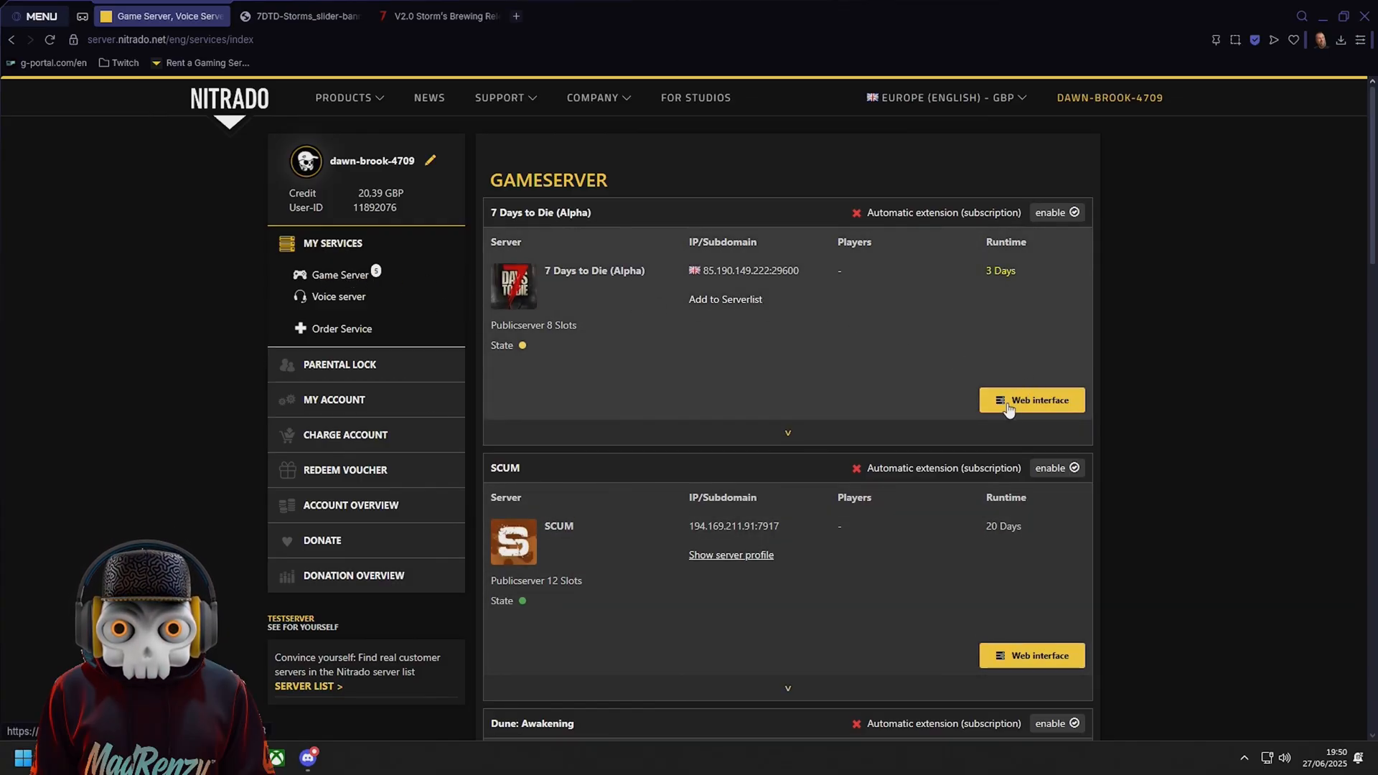
left_click(1009, 404)
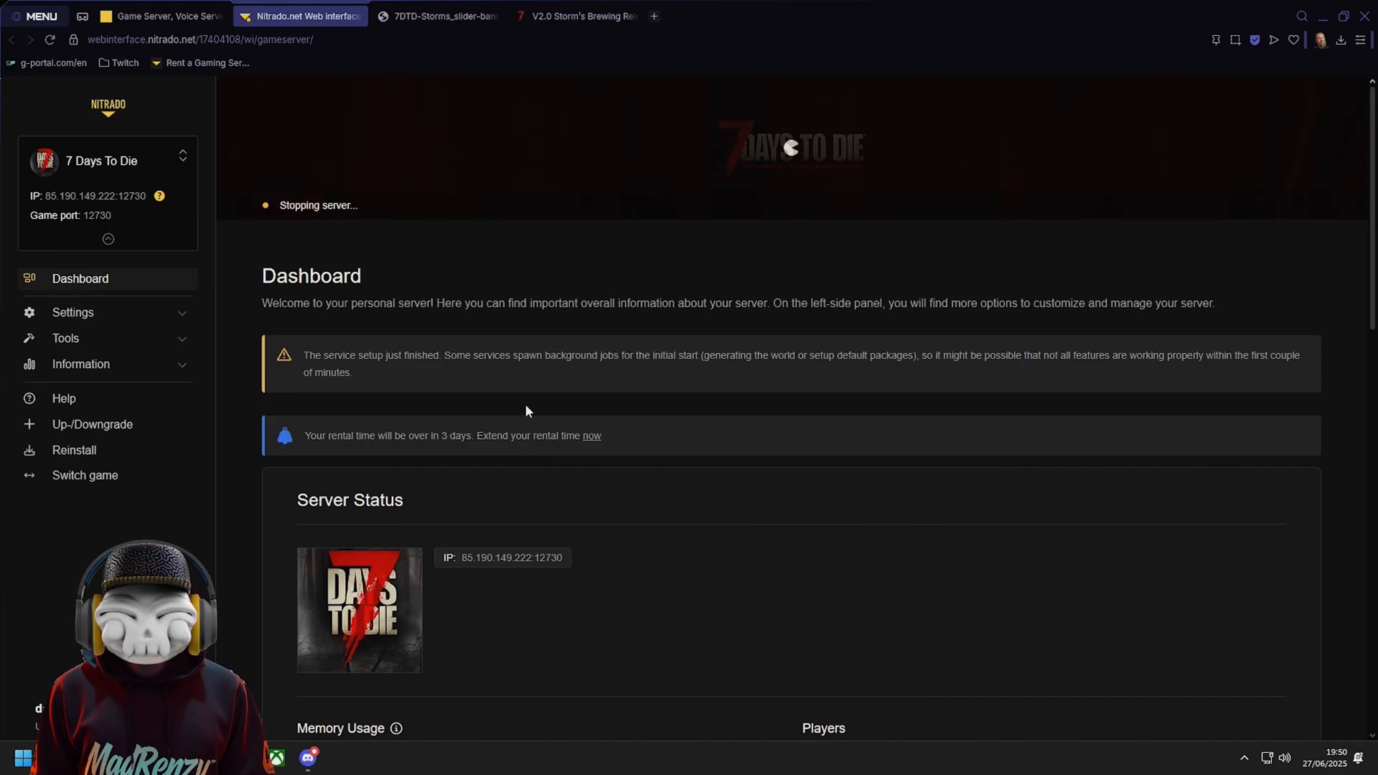
Look over the server dashboard and open the server's general settings
scroll(543, 363, "down", 5)
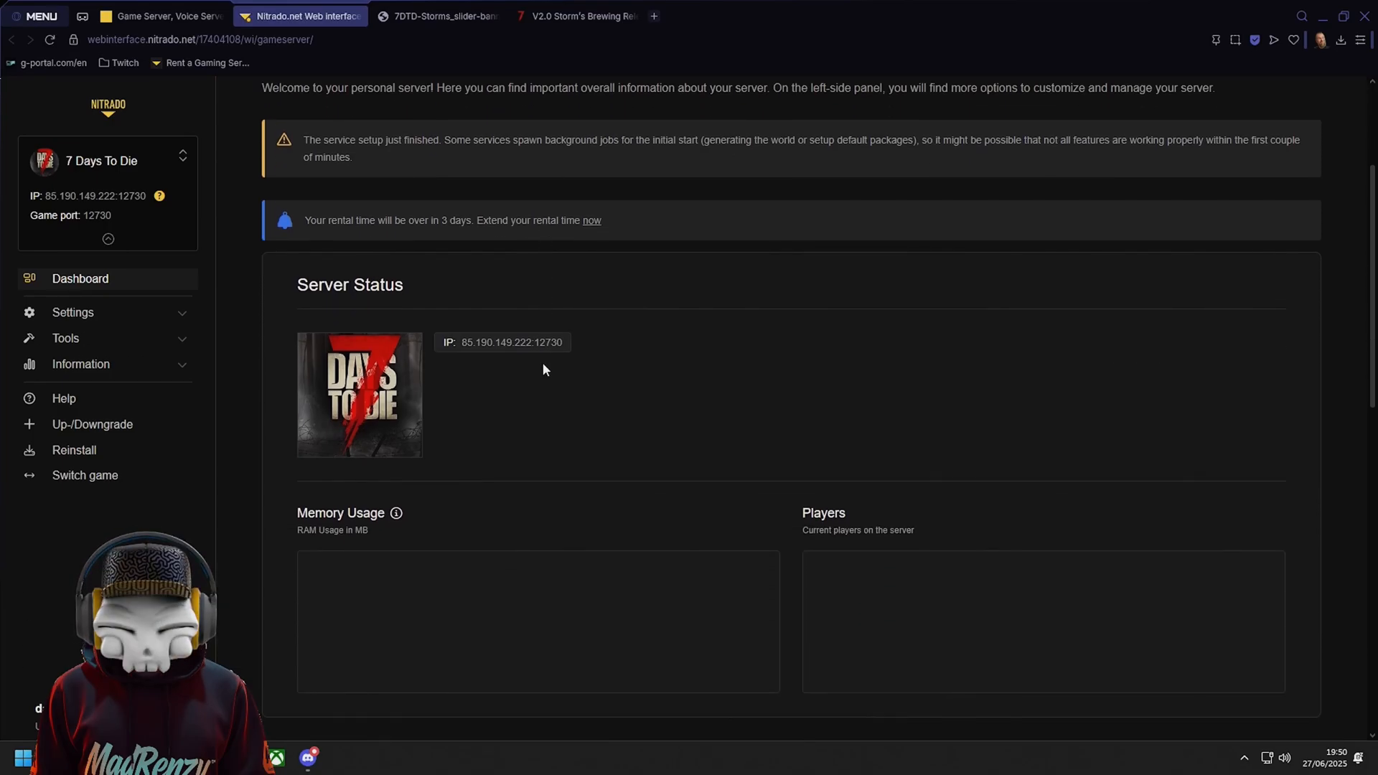
scroll(543, 363, "up", 5)
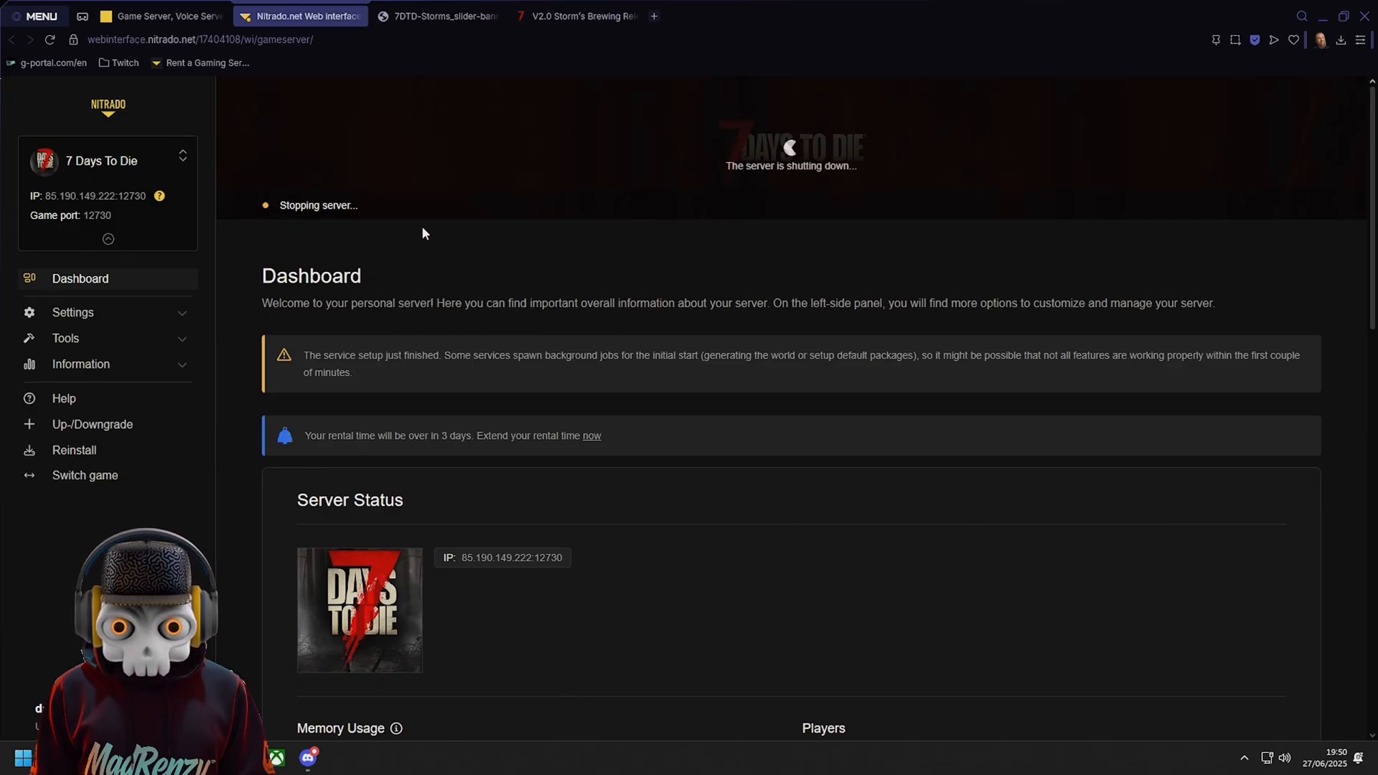
left_click(142, 320)
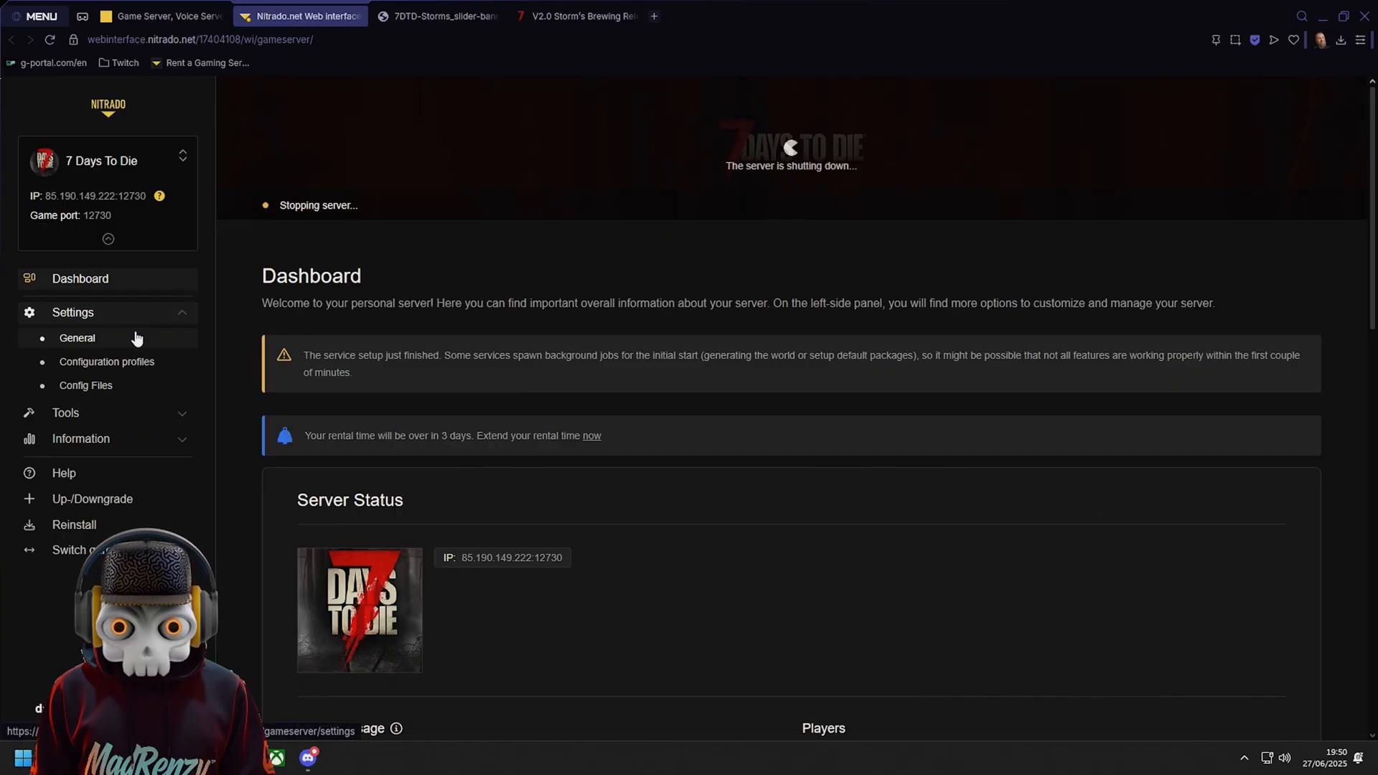
left_click(142, 338)
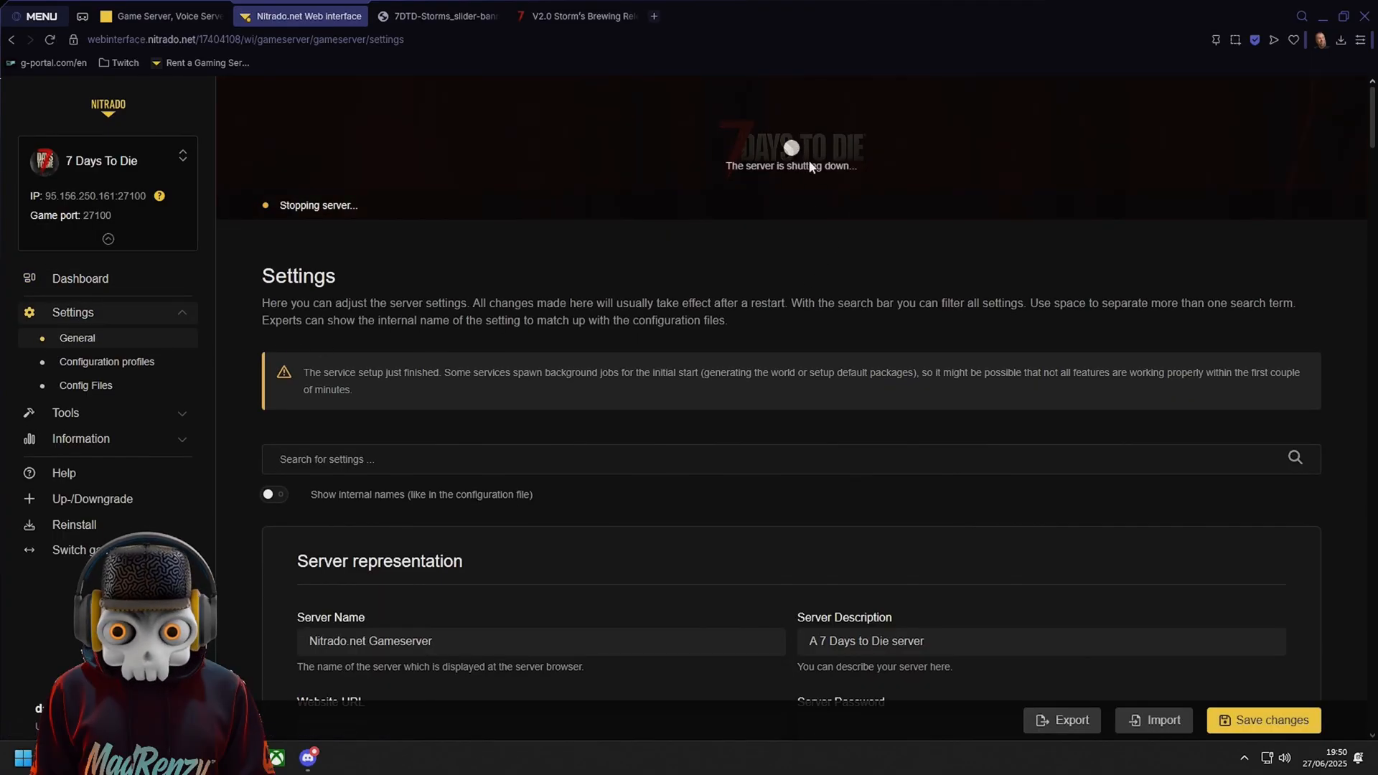
Change the server name to "Rens 7days" in the server representation settings
scroll(575, 320, "down", 1)
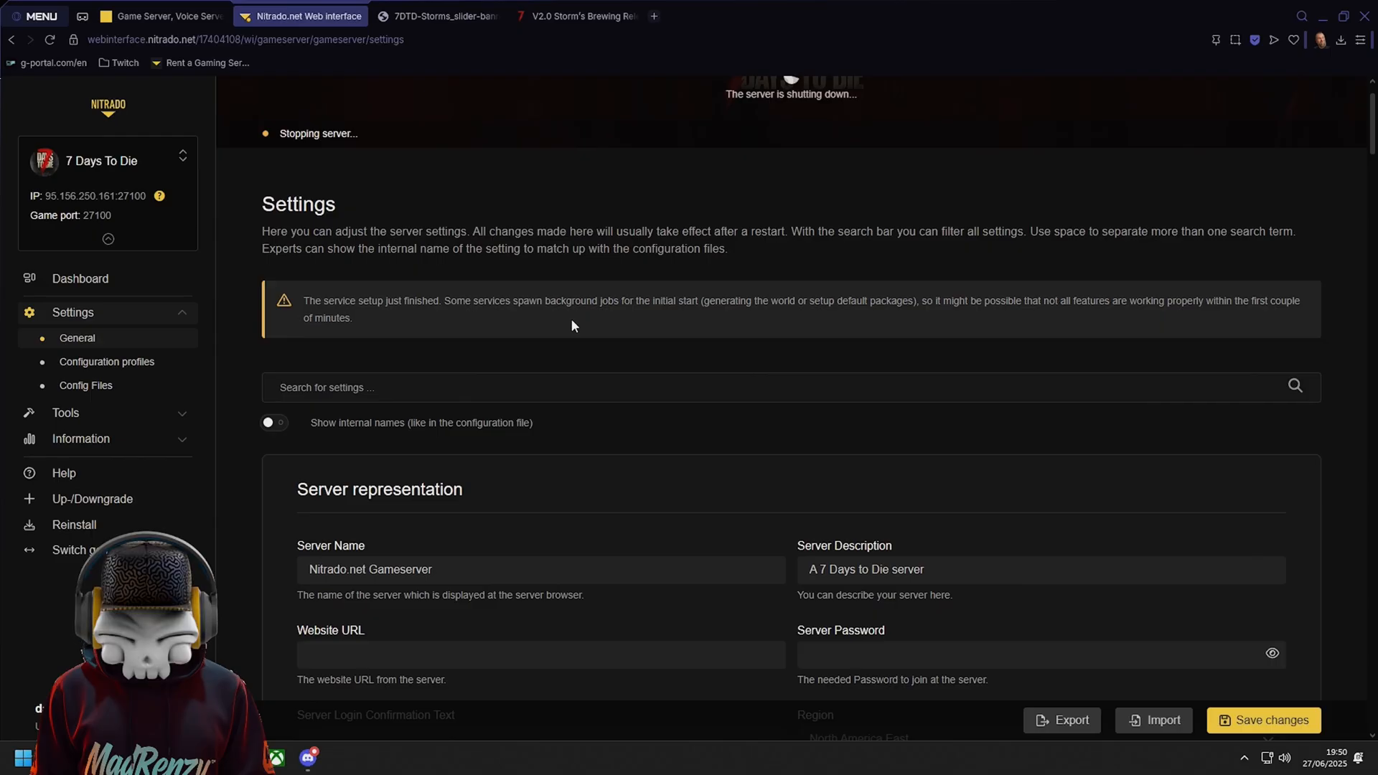
scroll(415, 433, "down", 4)
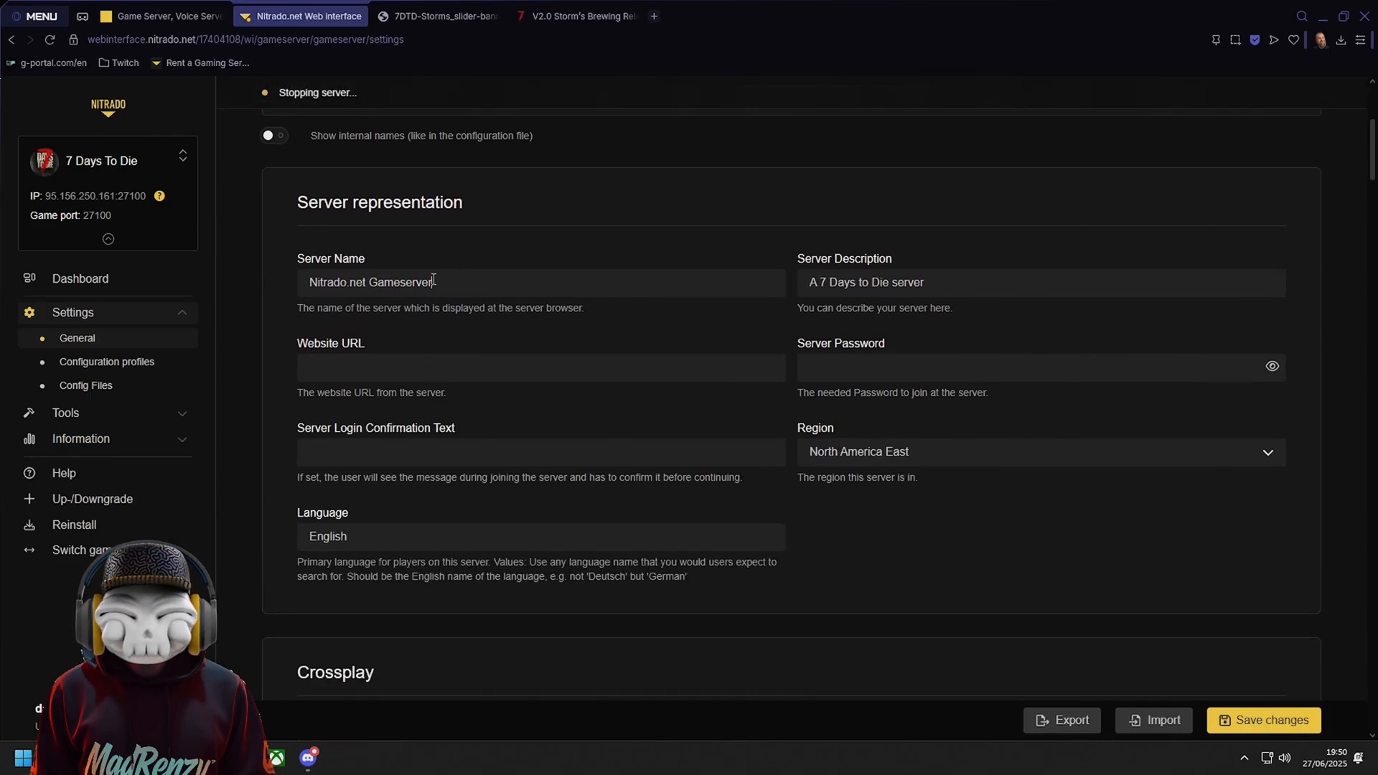
triple_click(438, 282)
type("Rens")
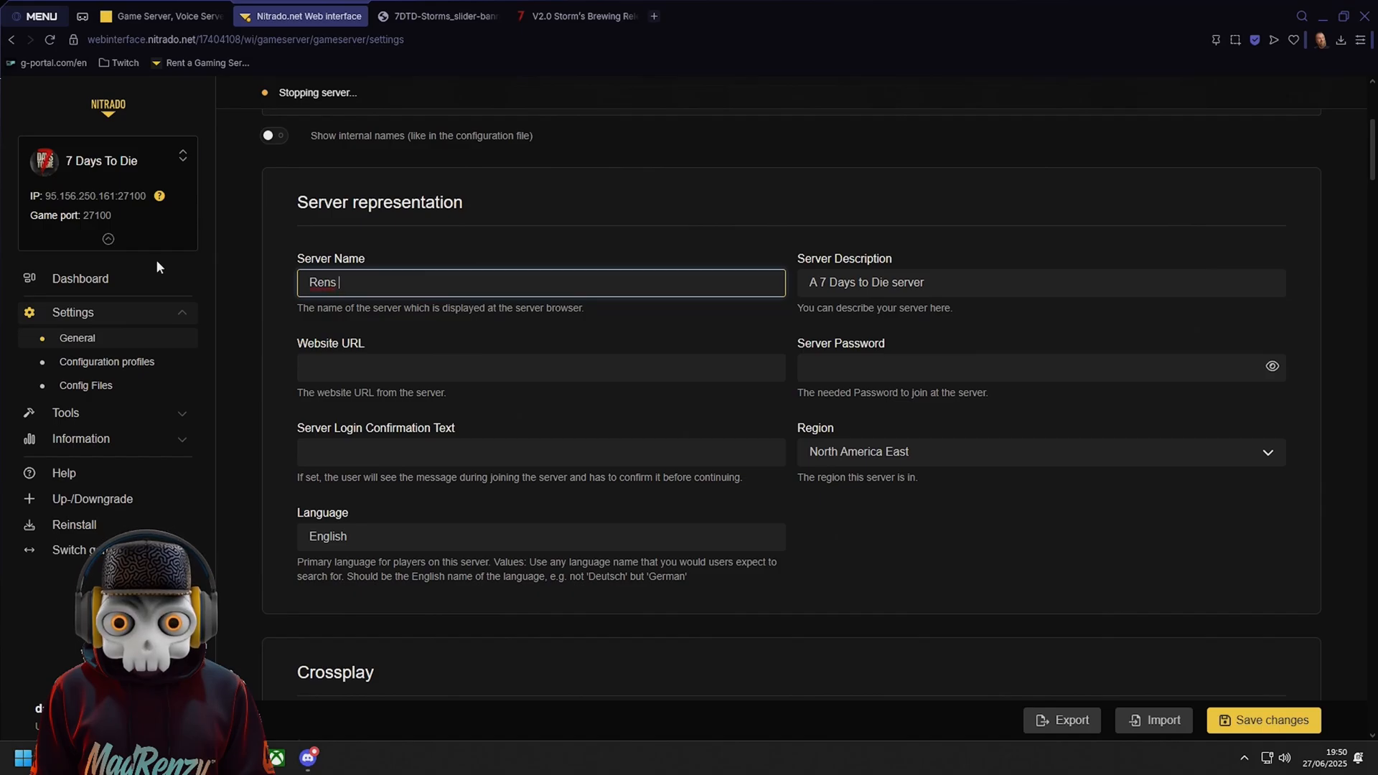
type(" 7datys")
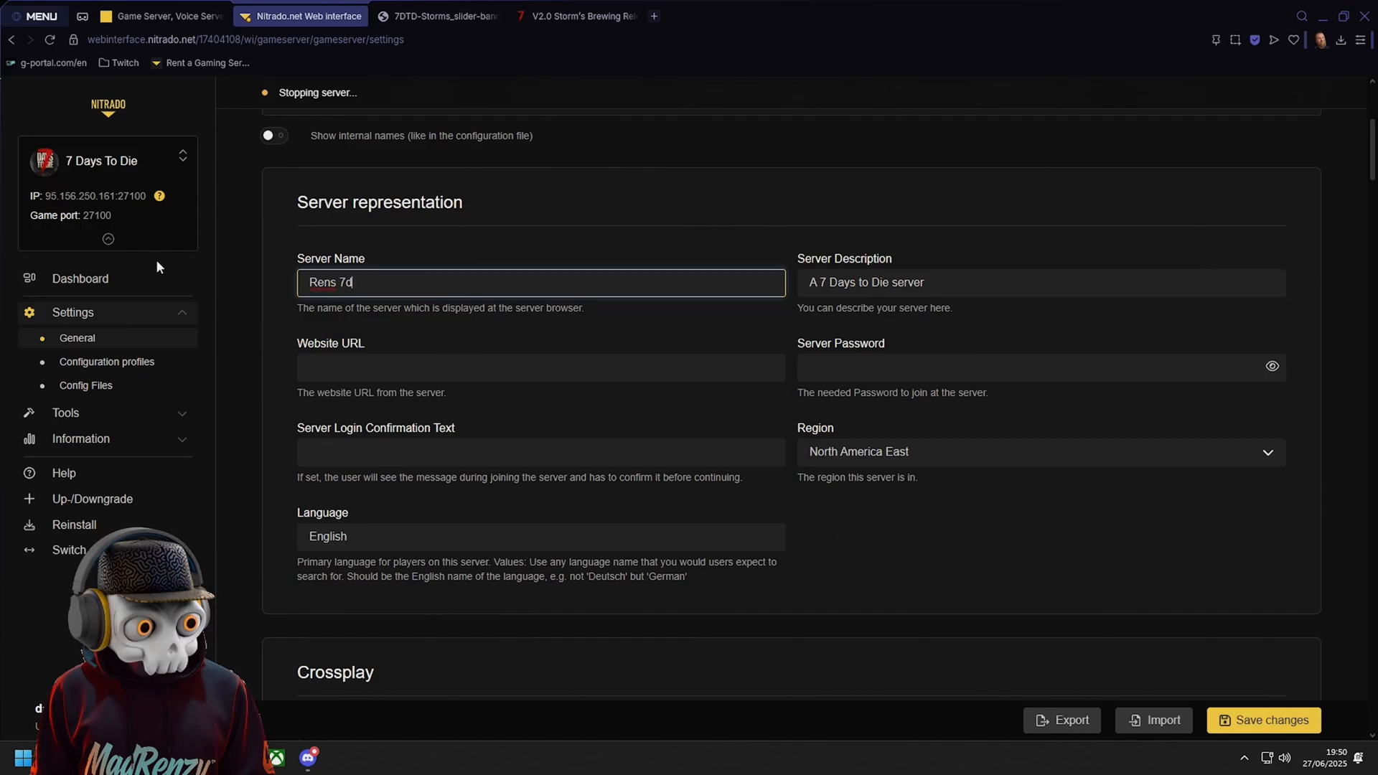
key("BackSpace")
key("BackSpace")
key("BackSpace")
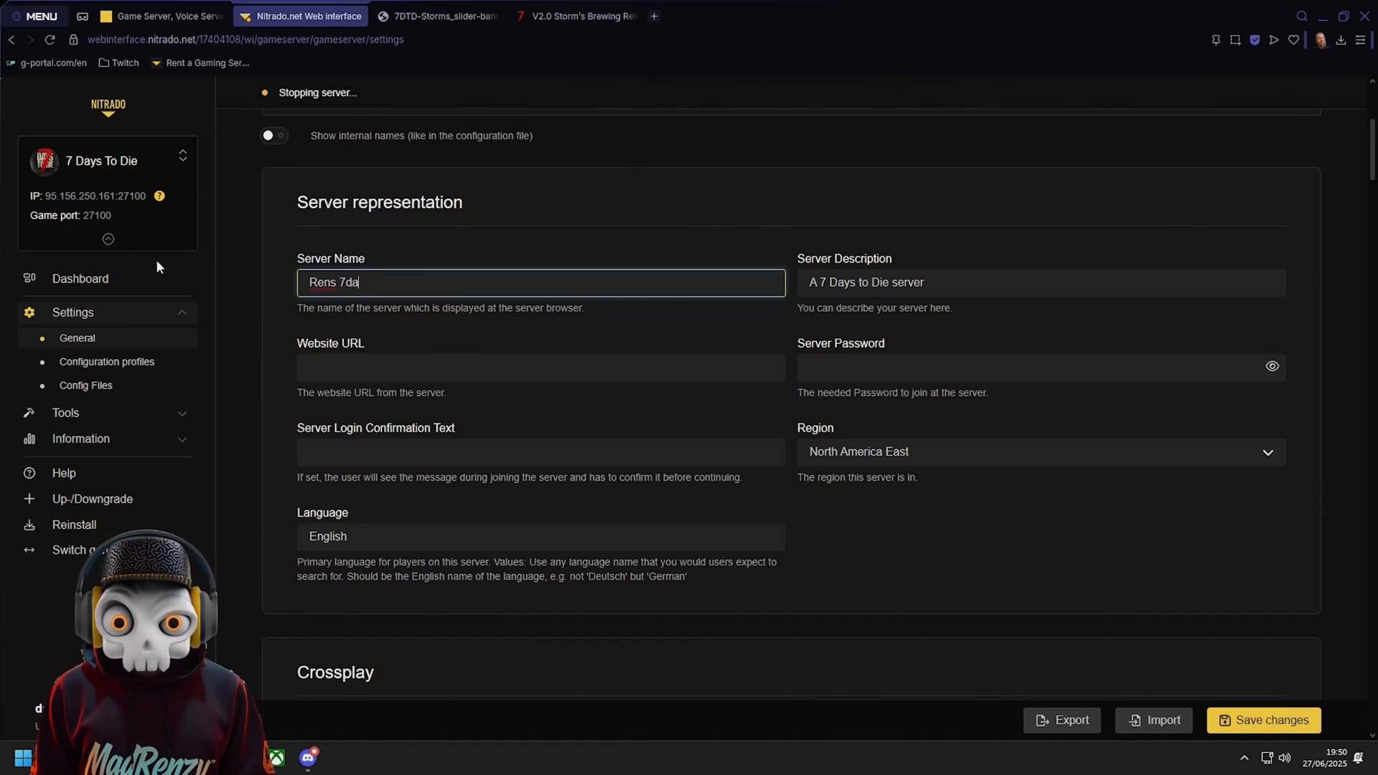
type("ys")
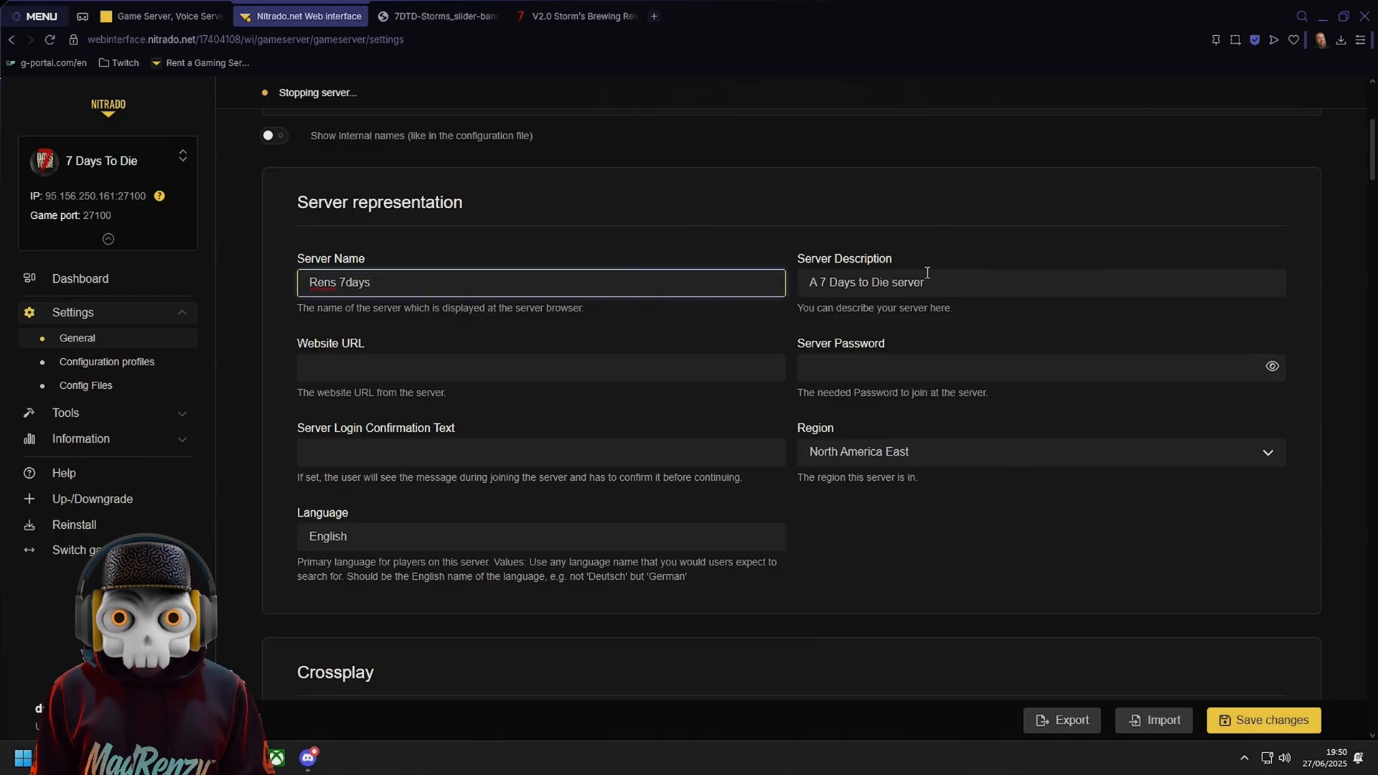
Look over the server description, website URL, region and server password fields in the server representation settings
left_click(865, 306)
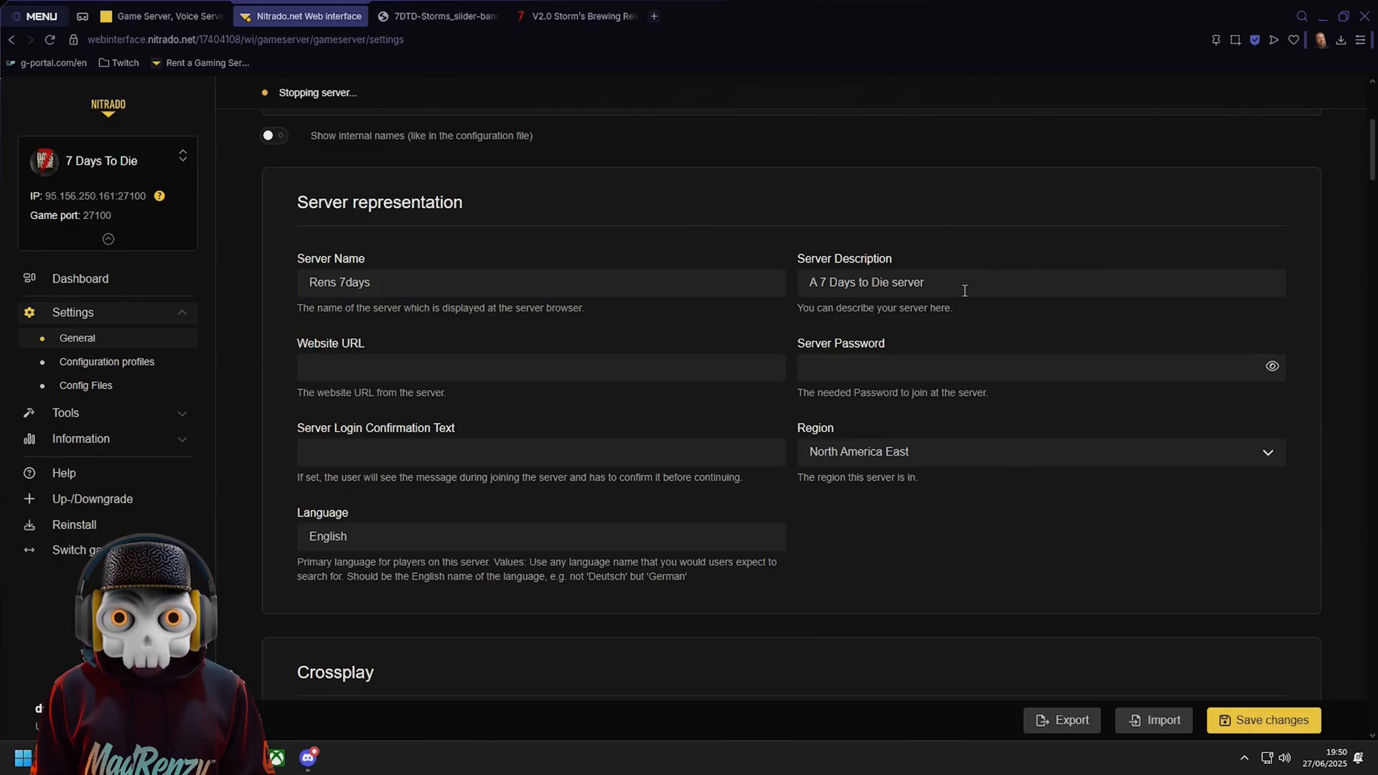
left_click(331, 380)
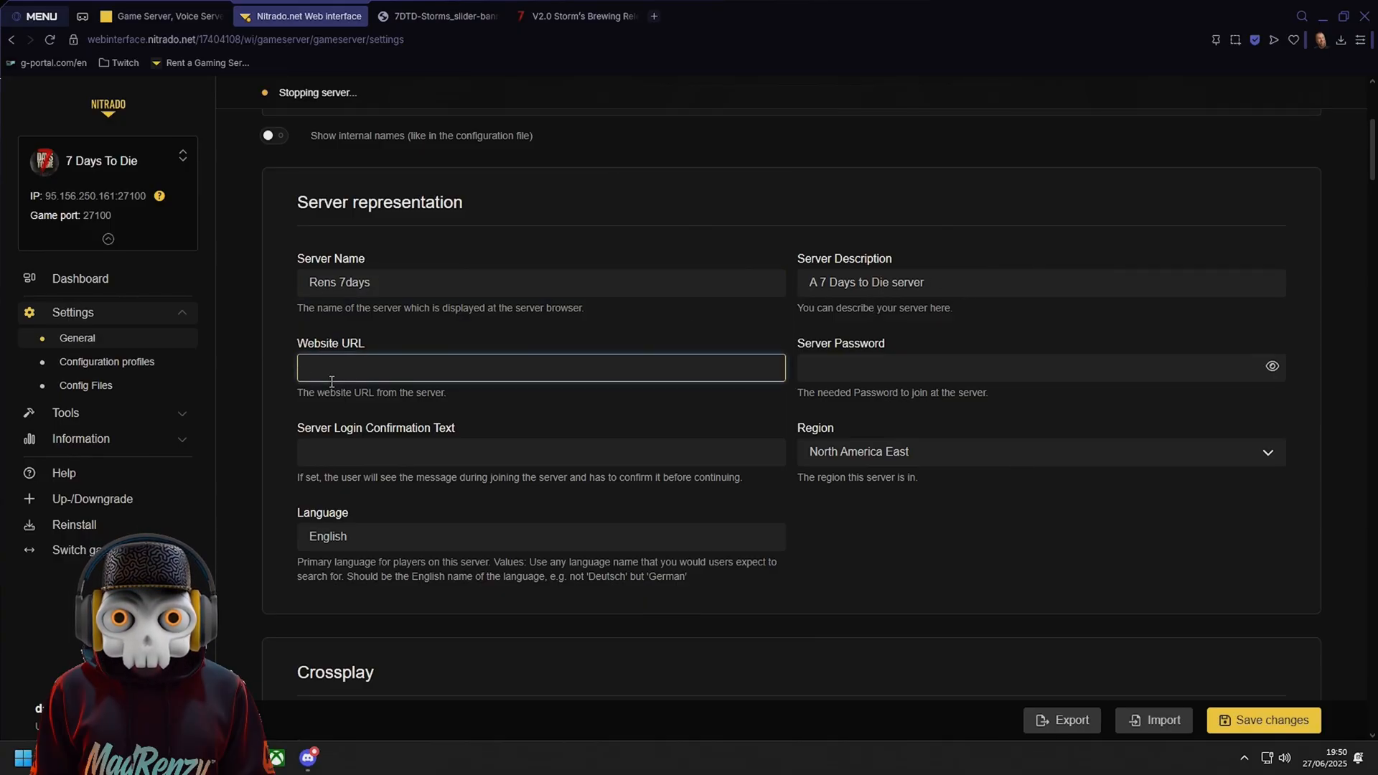
left_click(891, 419)
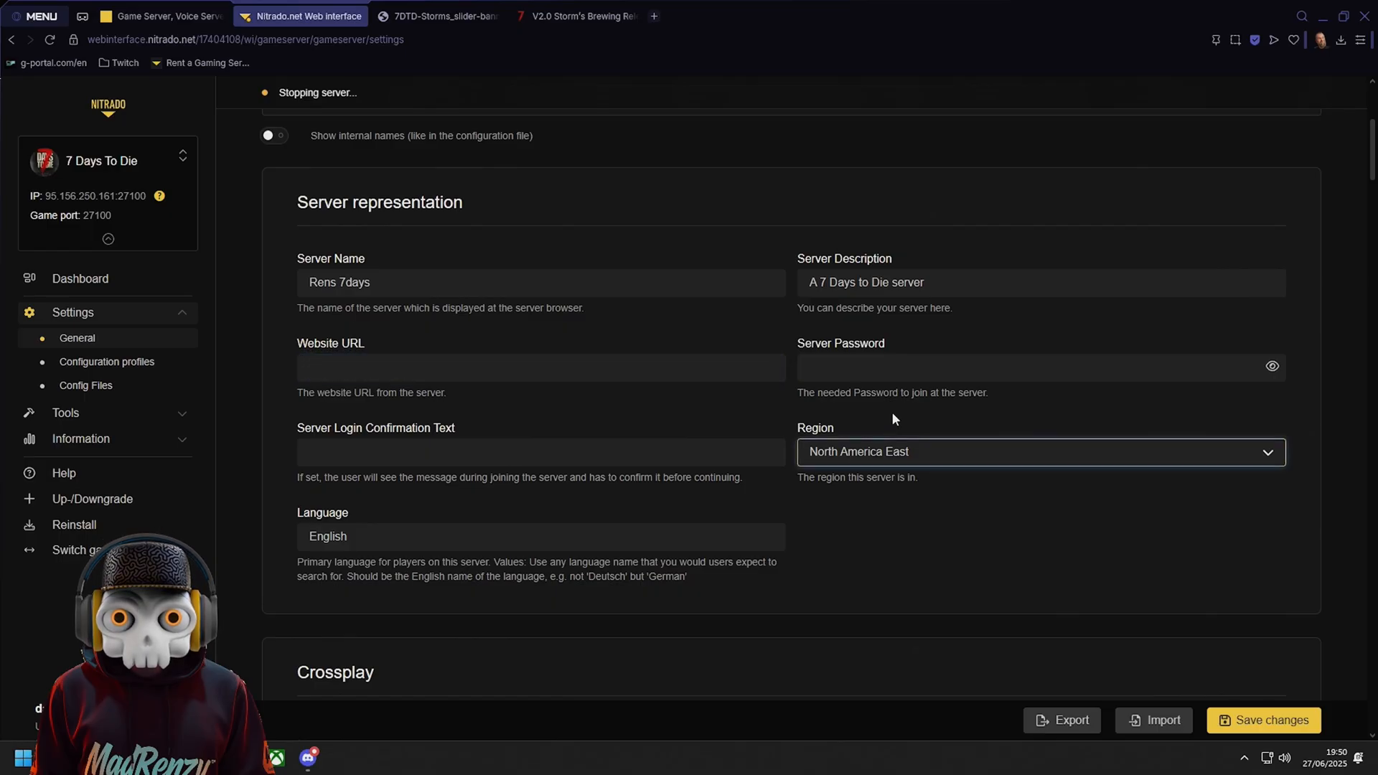
left_click(933, 385)
left_click(931, 372)
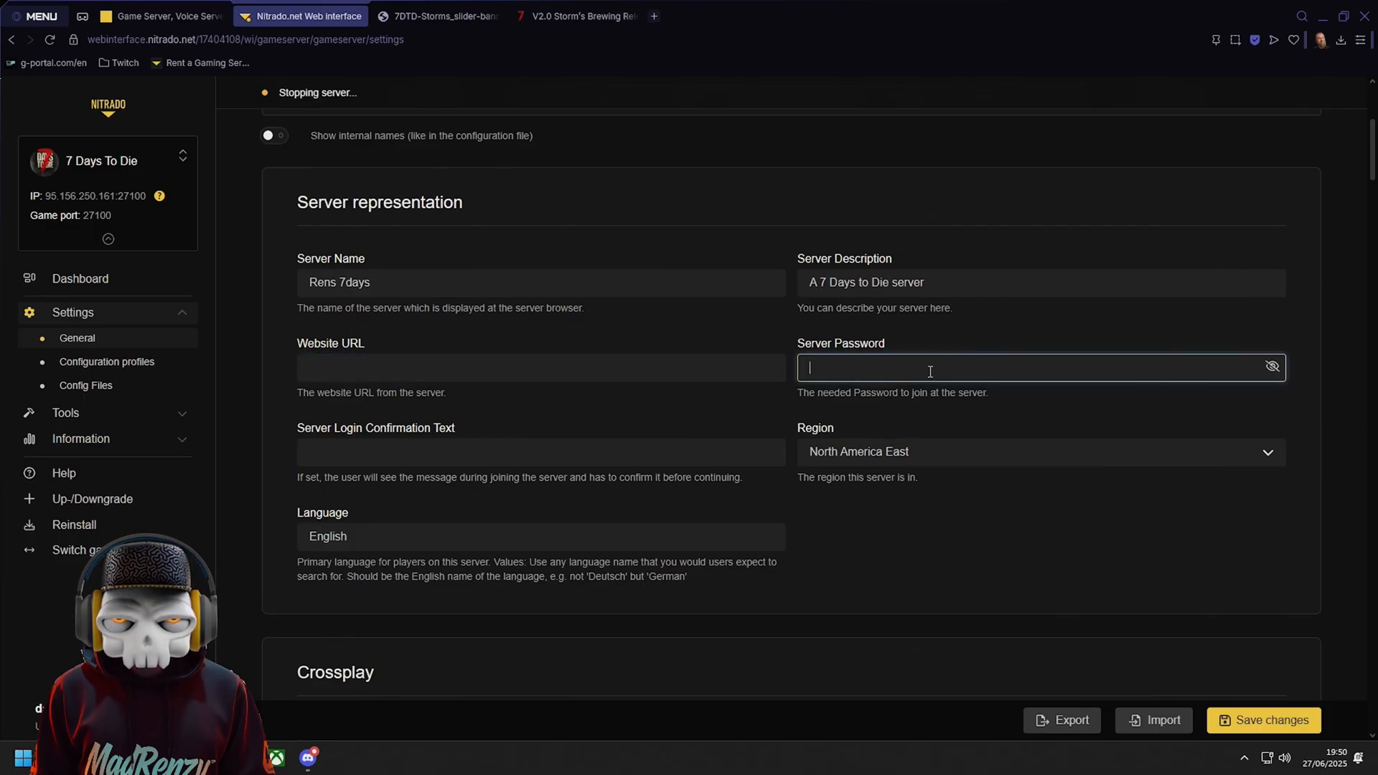
Enter "Welcome to the server" as the server login confirmation text
left_click(360, 465)
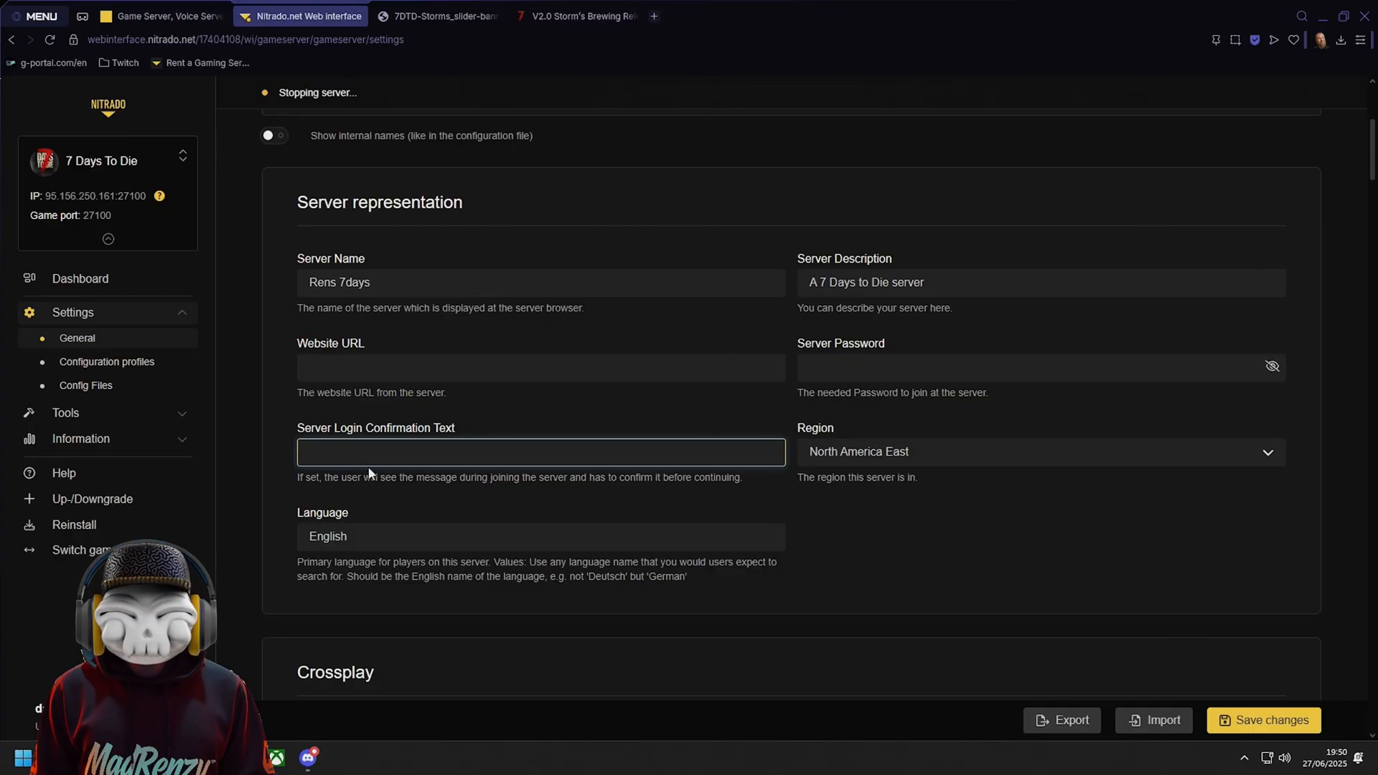
type("Welcome tio")
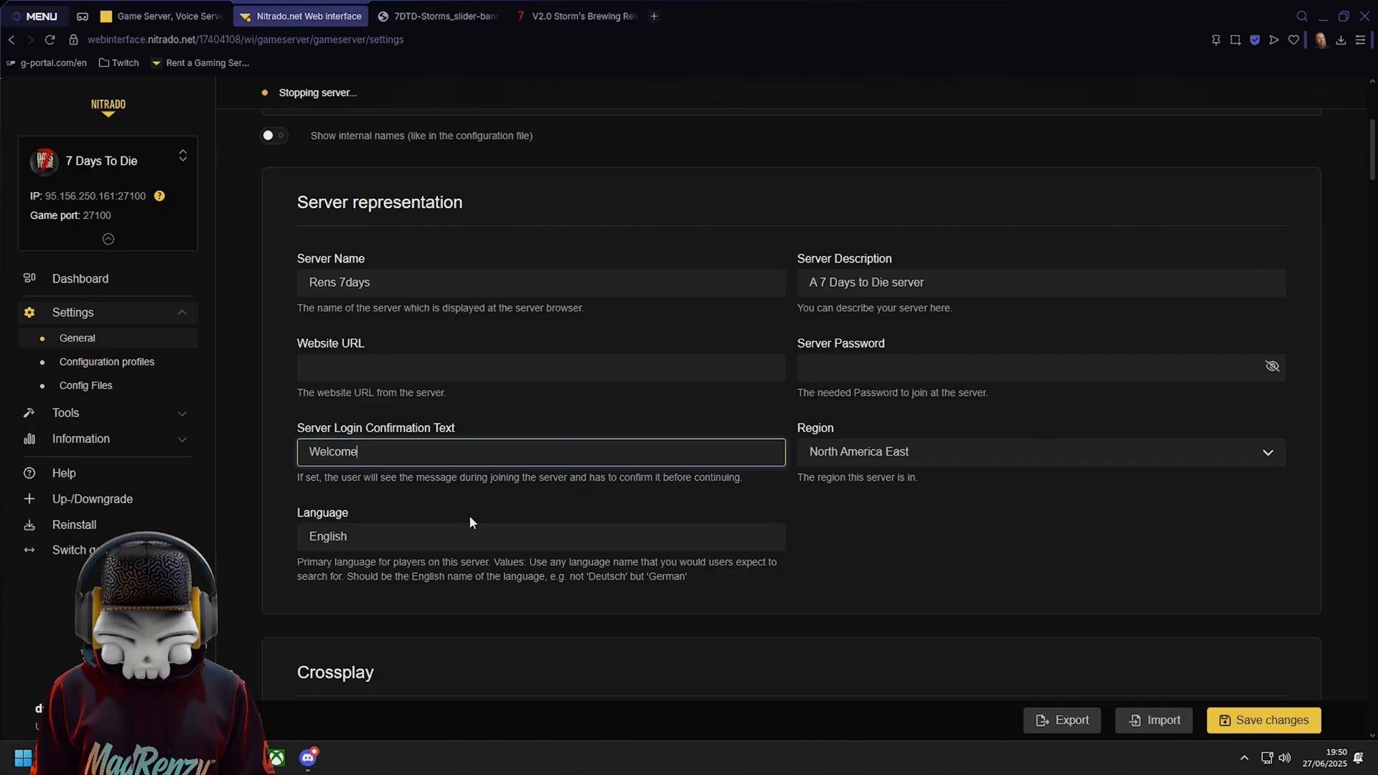
key("BackSpace")
key("BackSpace")
type("o the ")
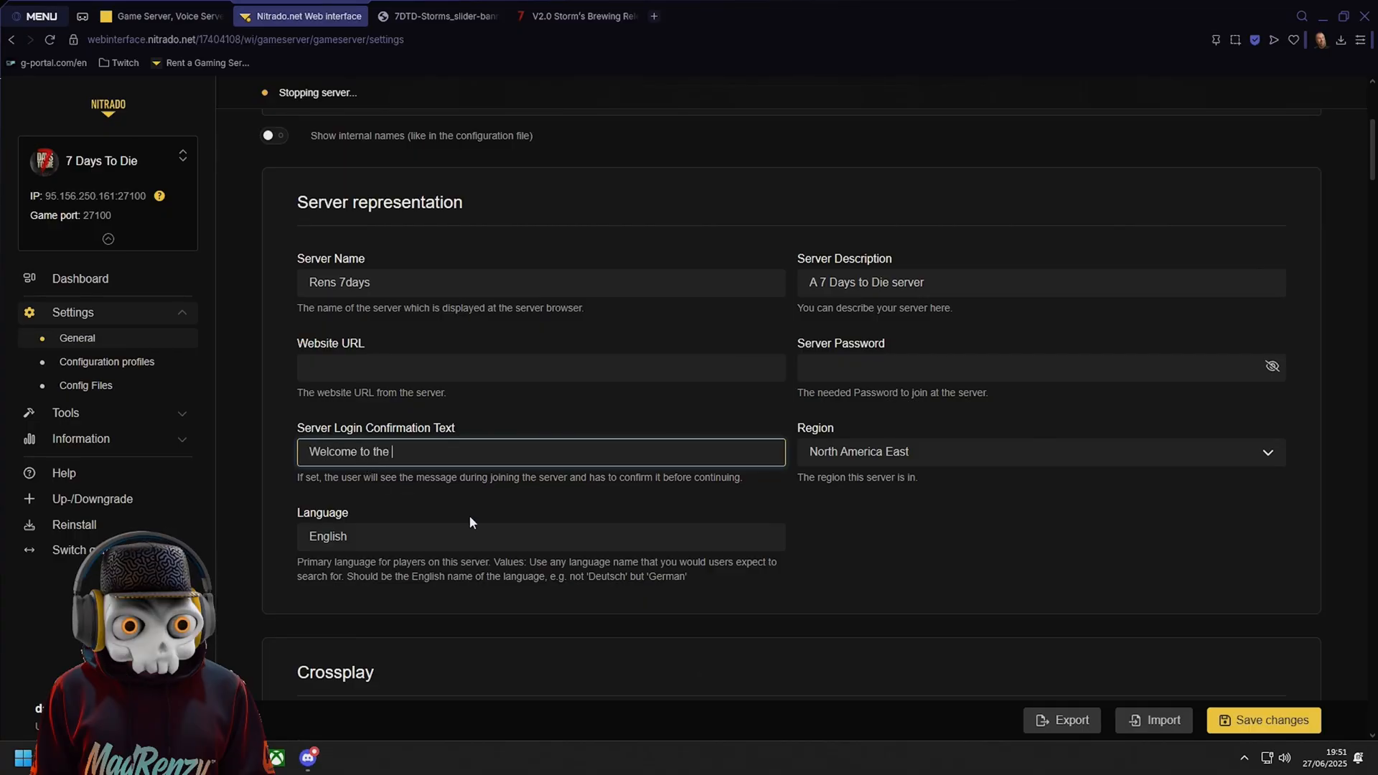
type("server")
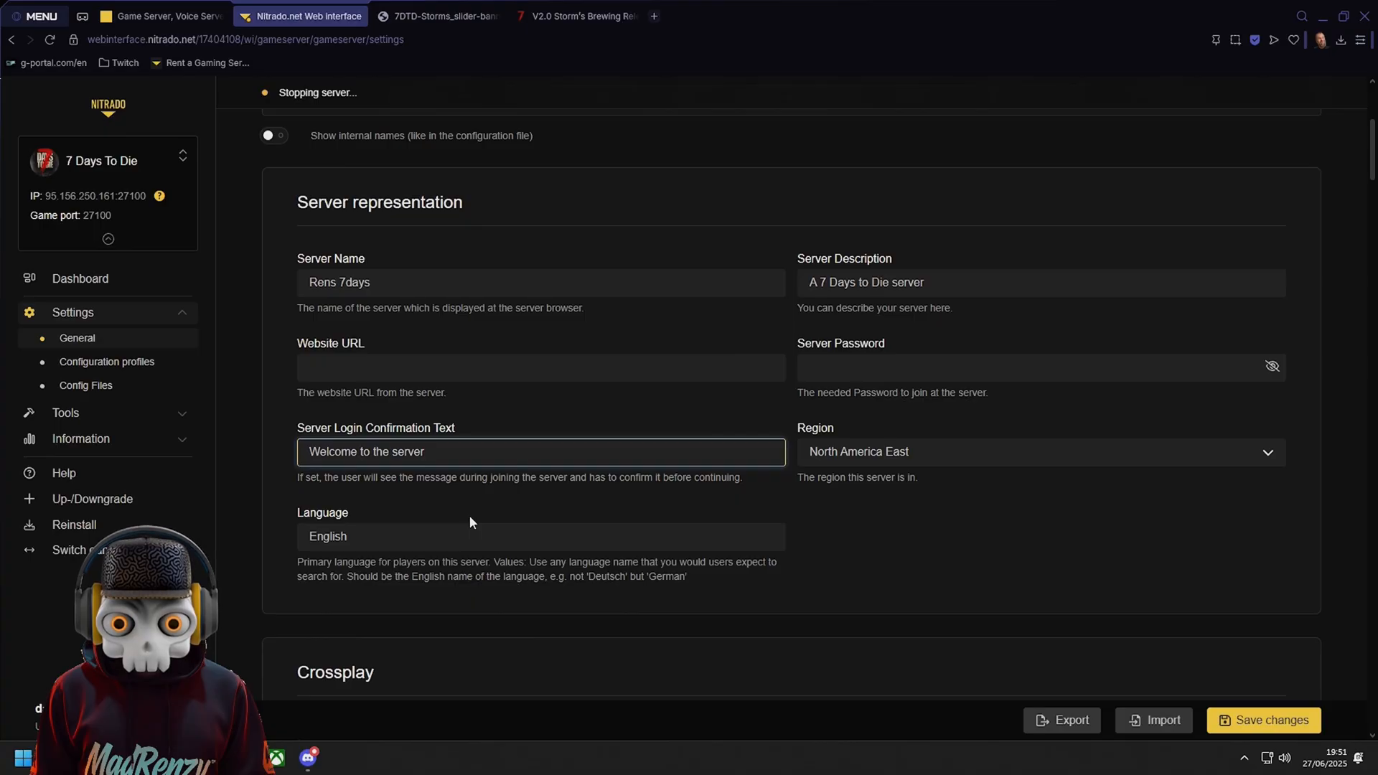
left_click(1083, 562)
Set the server region to Europe in the server representation settings
left_click(900, 454)
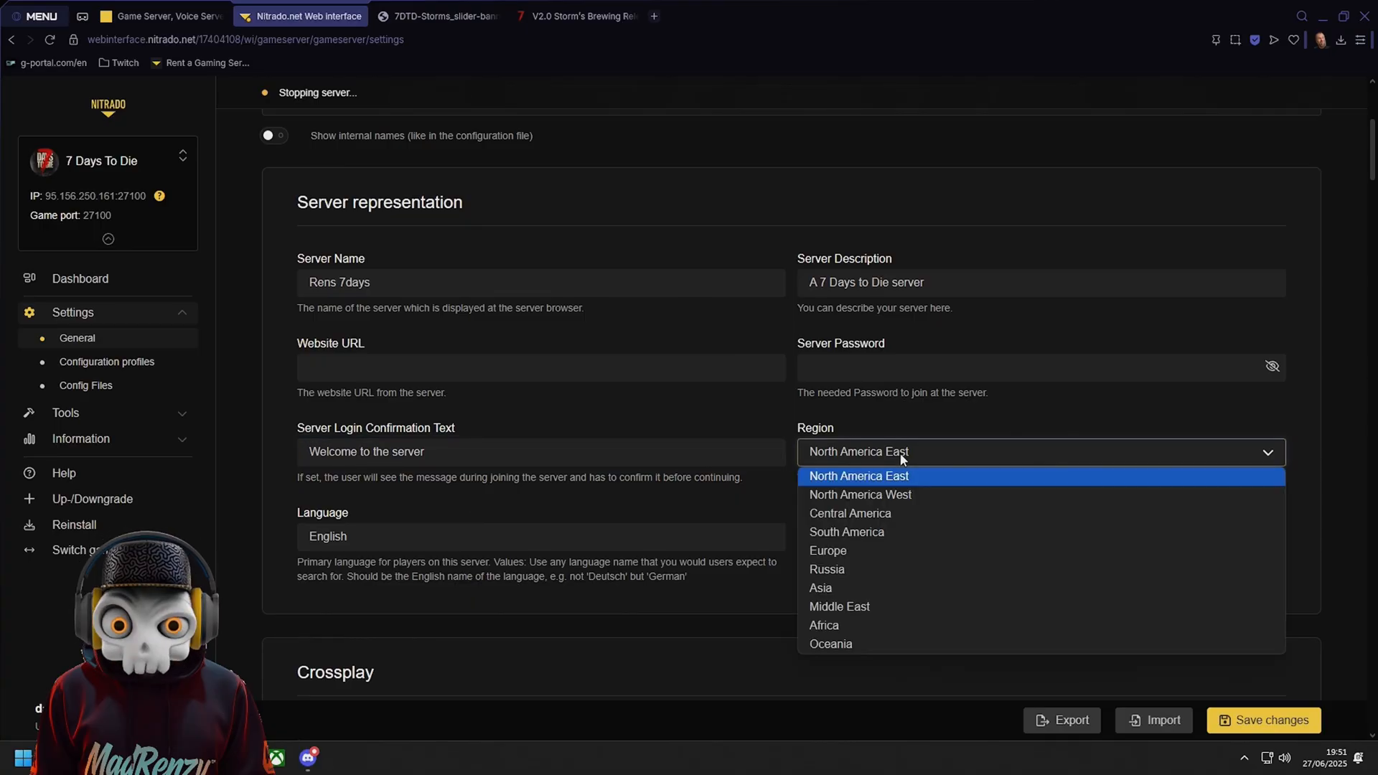
left_click(866, 551)
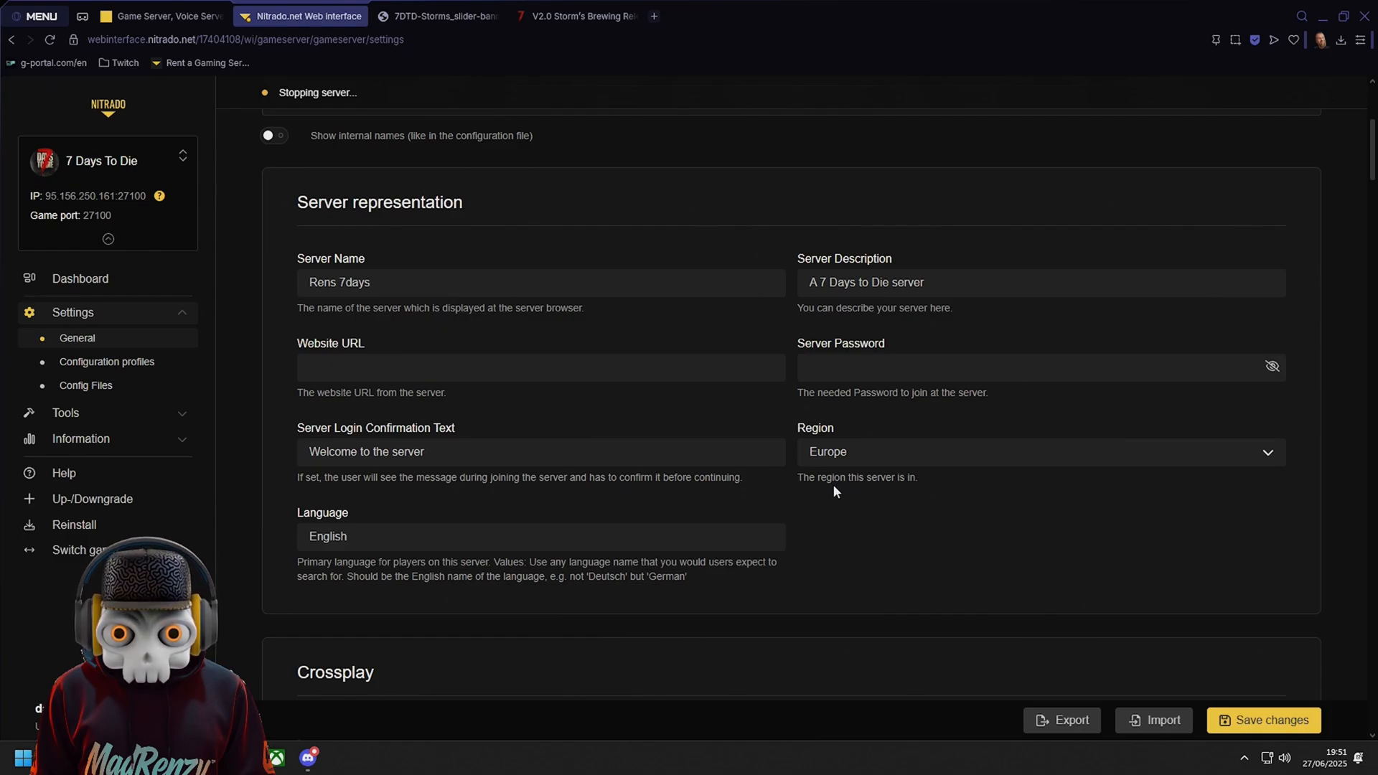
left_click(904, 462)
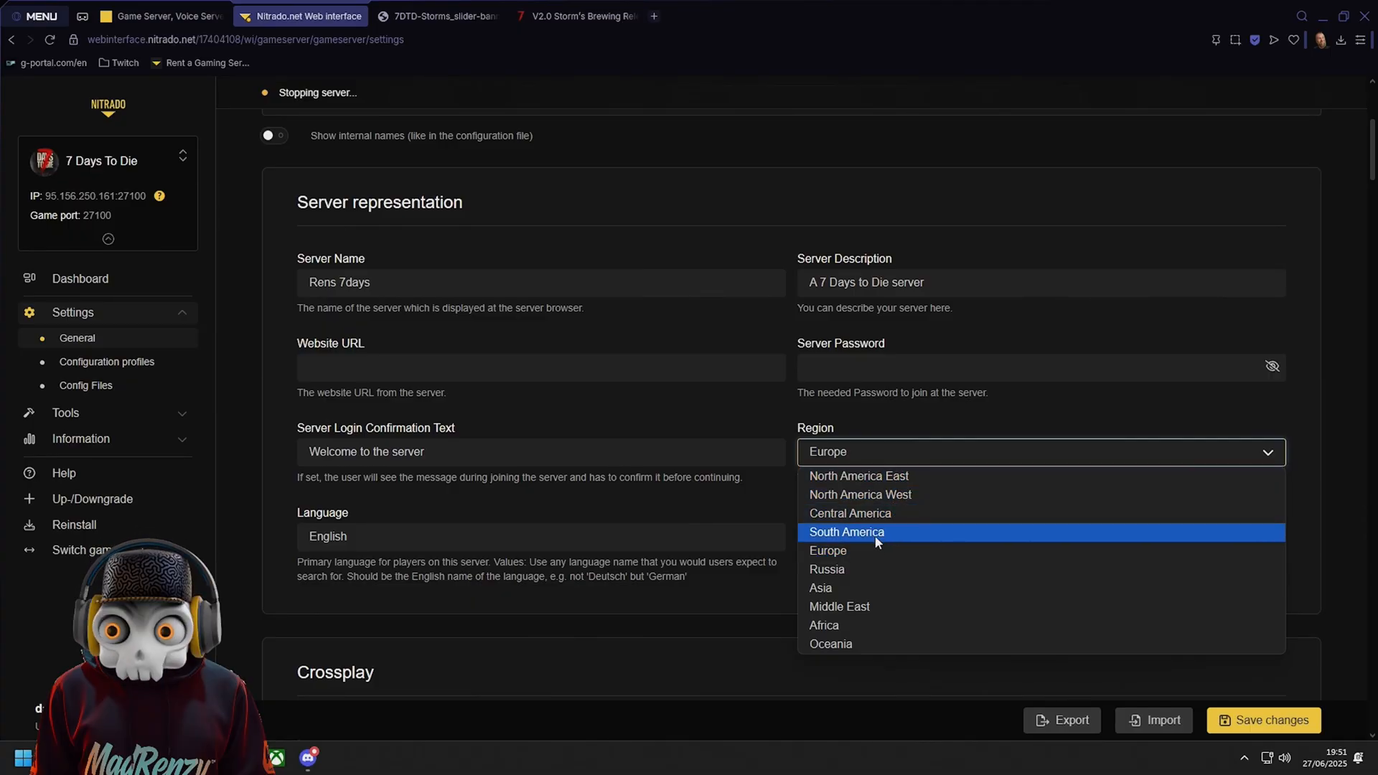
left_click(708, 604)
Enable the Allow Crossplay option in the crossplay settings
scroll(681, 615, "down", 4)
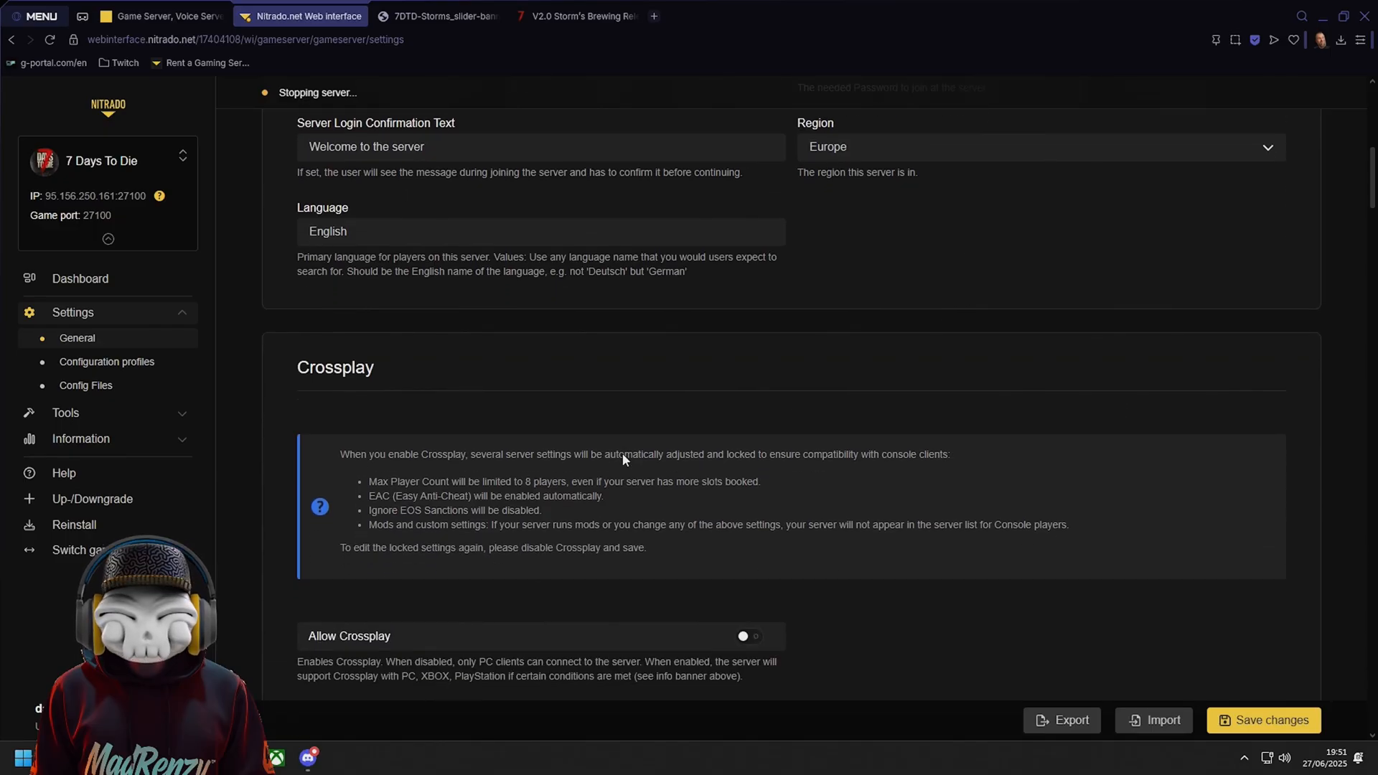
scroll(233, 313, "down", 3)
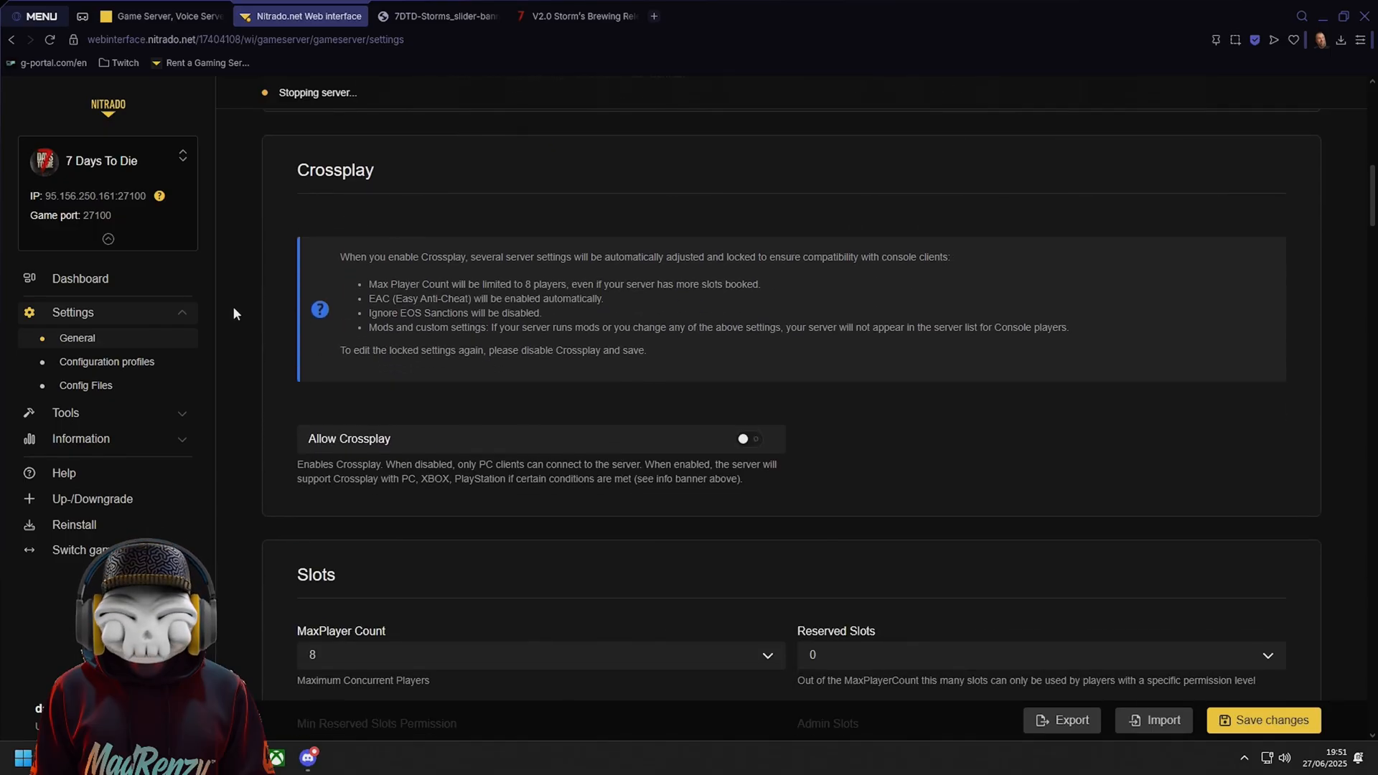
left_click(385, 432)
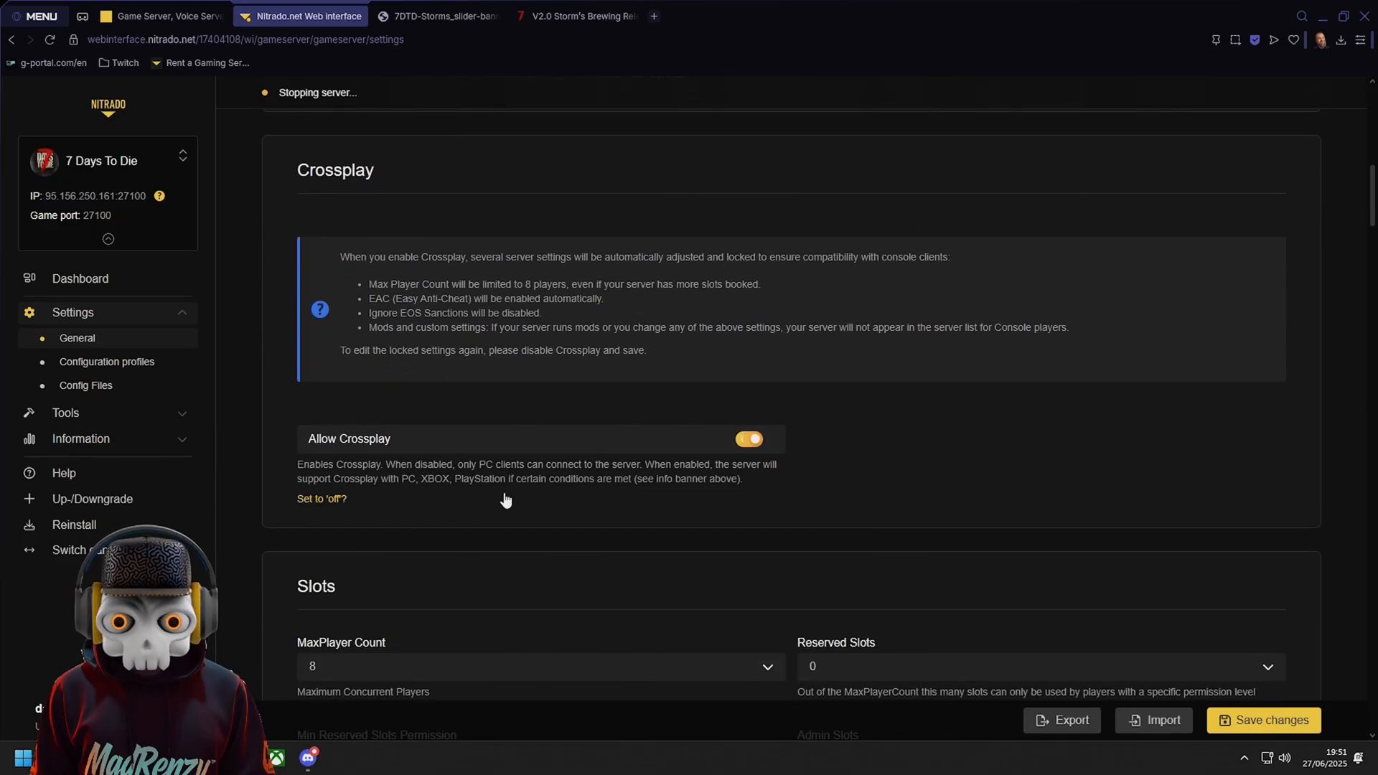
scroll(474, 488, "down", 1)
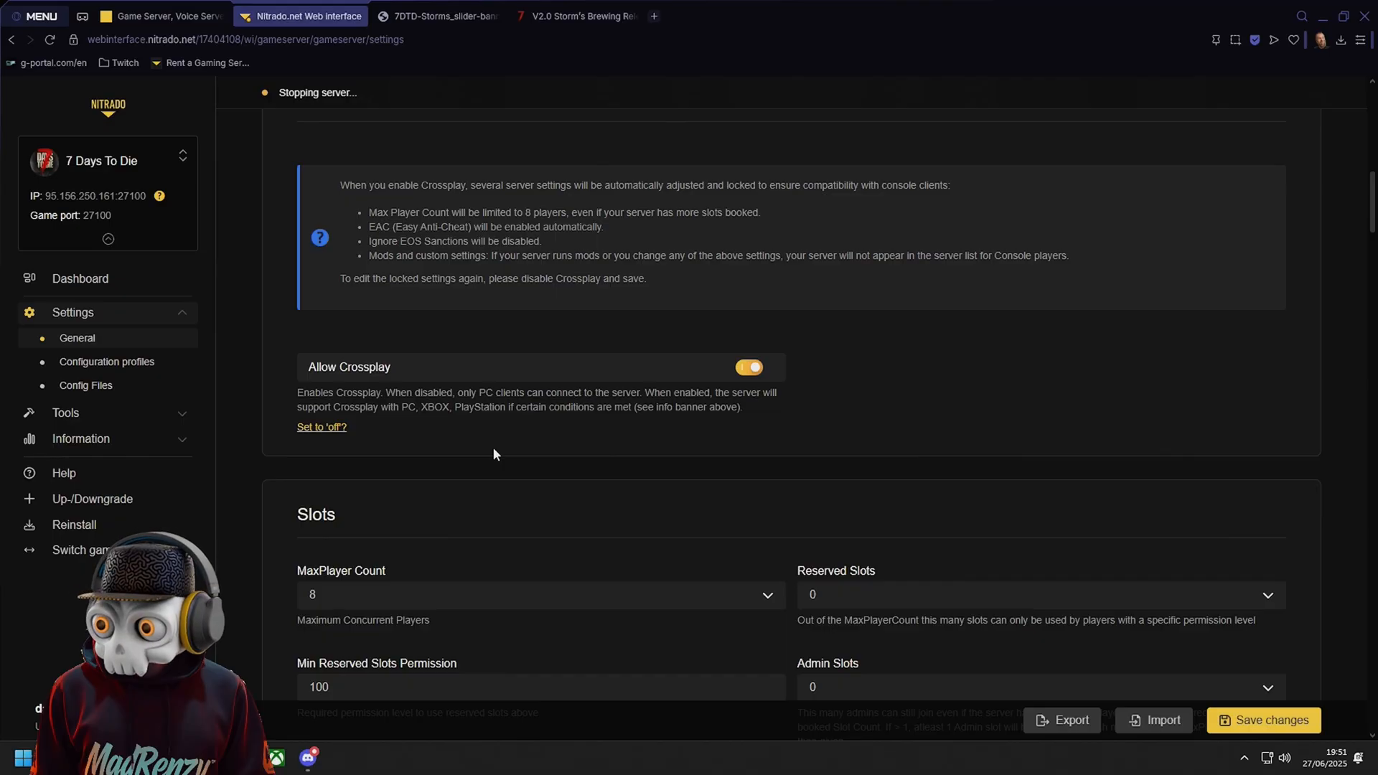
Check the available maximum player counts in the slots settings and set the reserved slots to 2
scroll(493, 454, "down", 6)
scroll(402, 286, "up", 1)
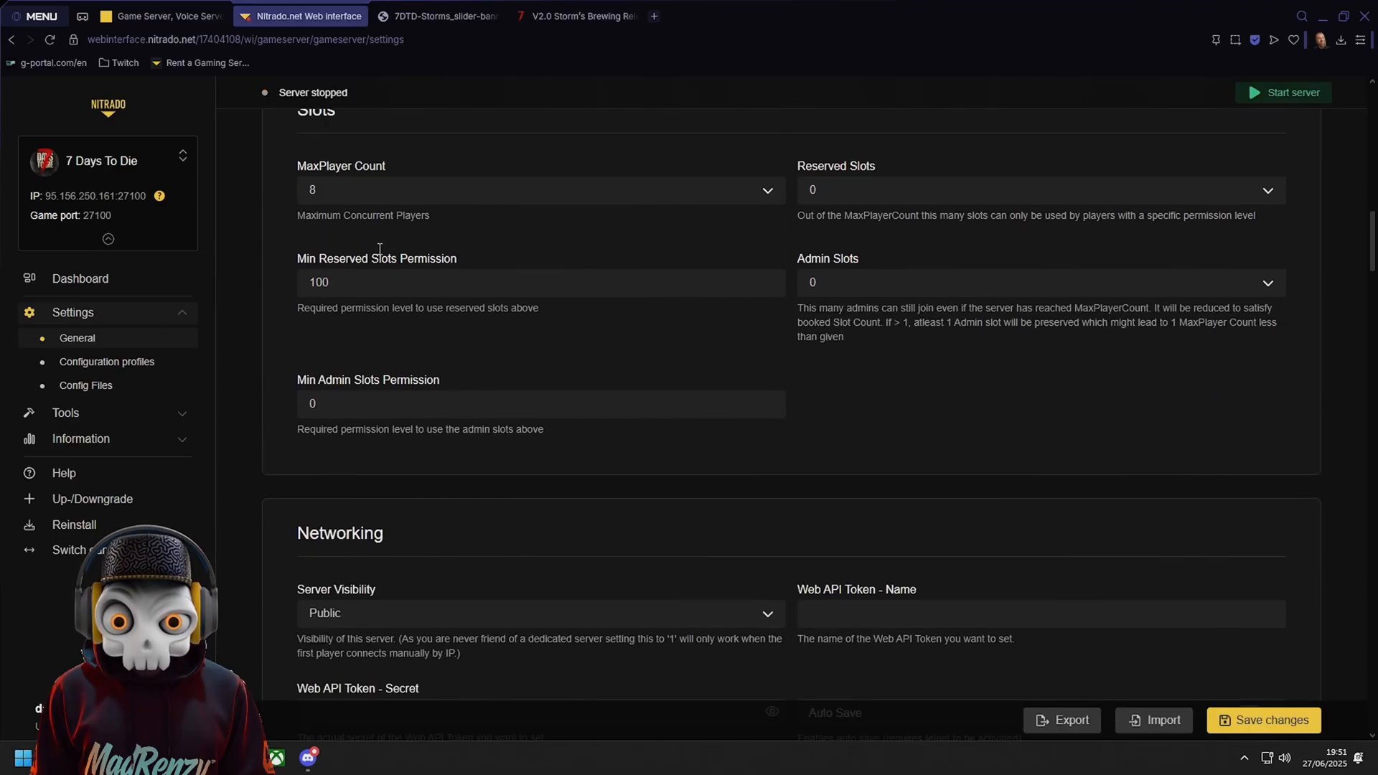
left_click(400, 243)
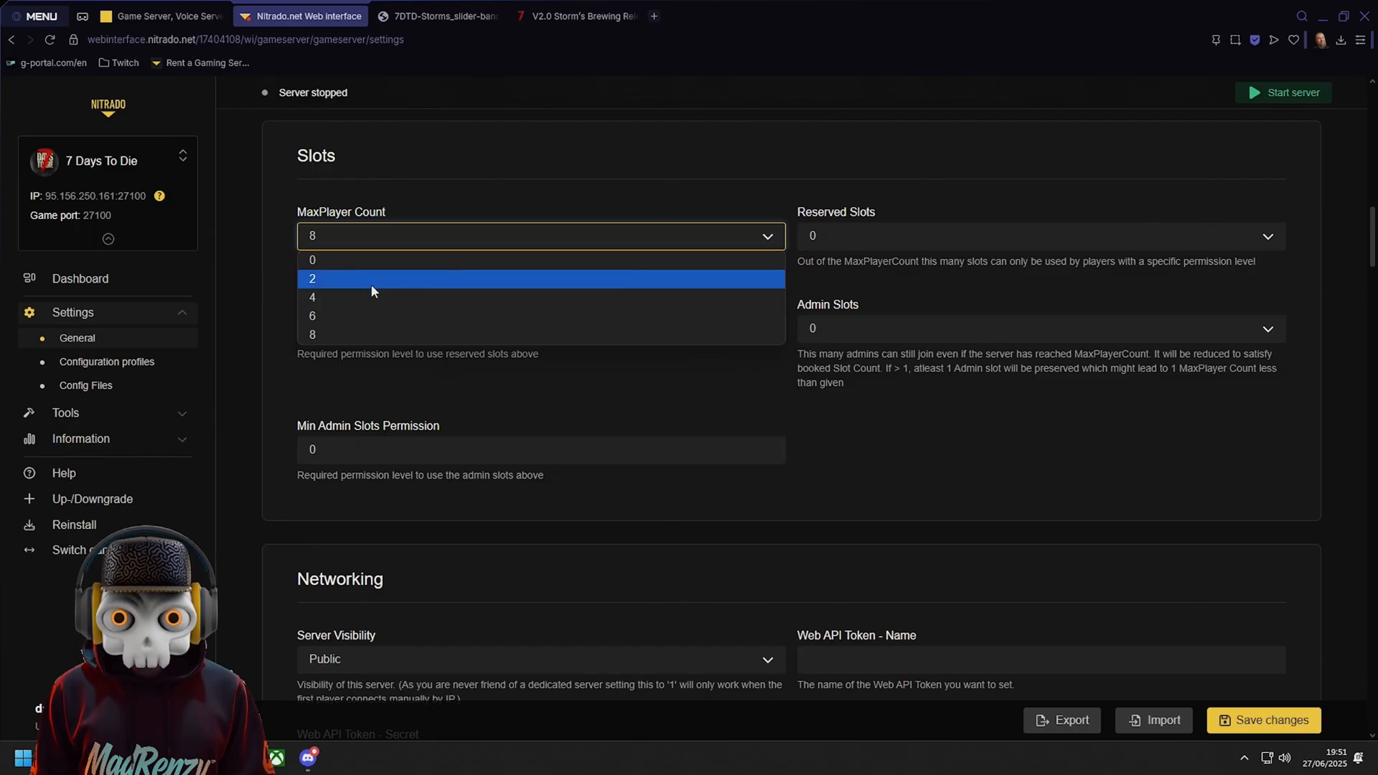
left_click(583, 171)
left_click(859, 247)
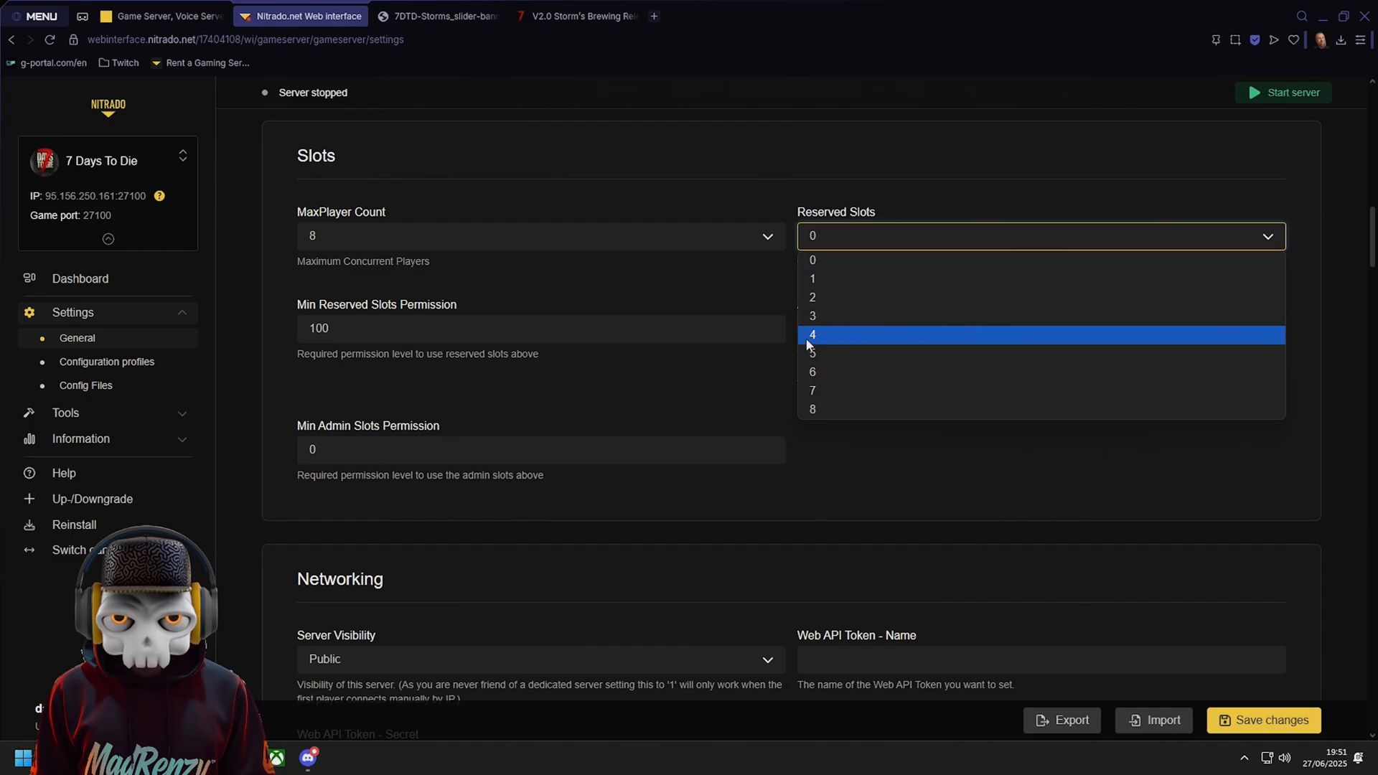
left_click(837, 298)
left_click(602, 310)
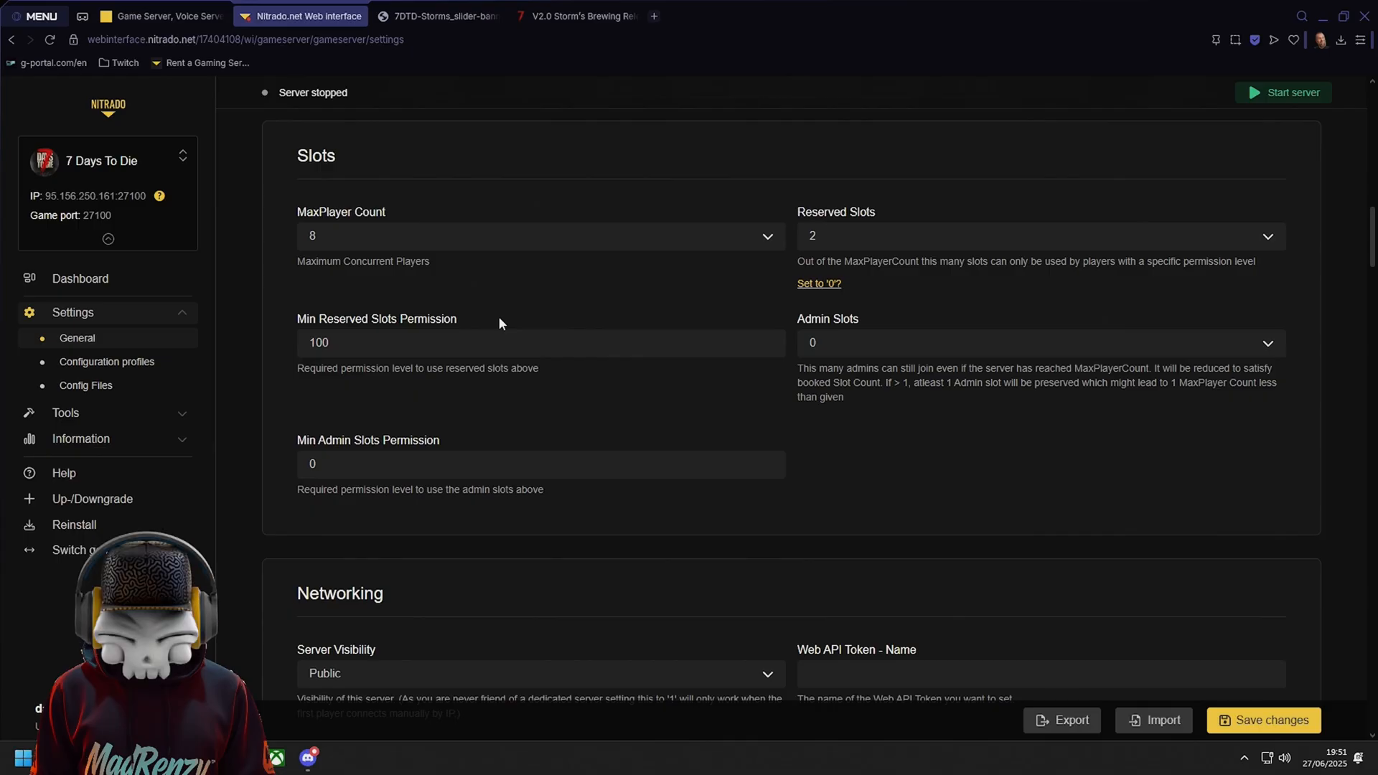
Check the minimum reserved slots permission and set the number of admin slots to 2
scroll(500, 320, "down", 1)
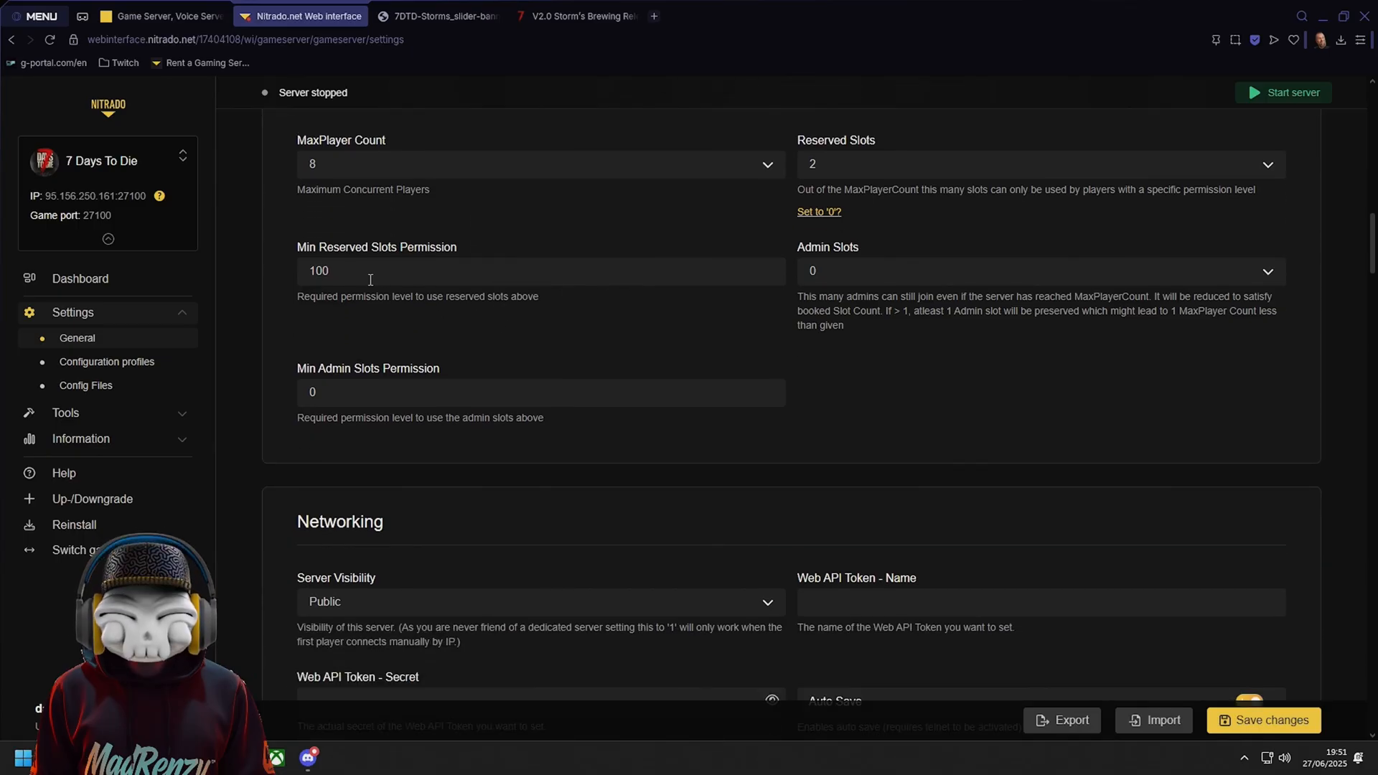
left_click(545, 271)
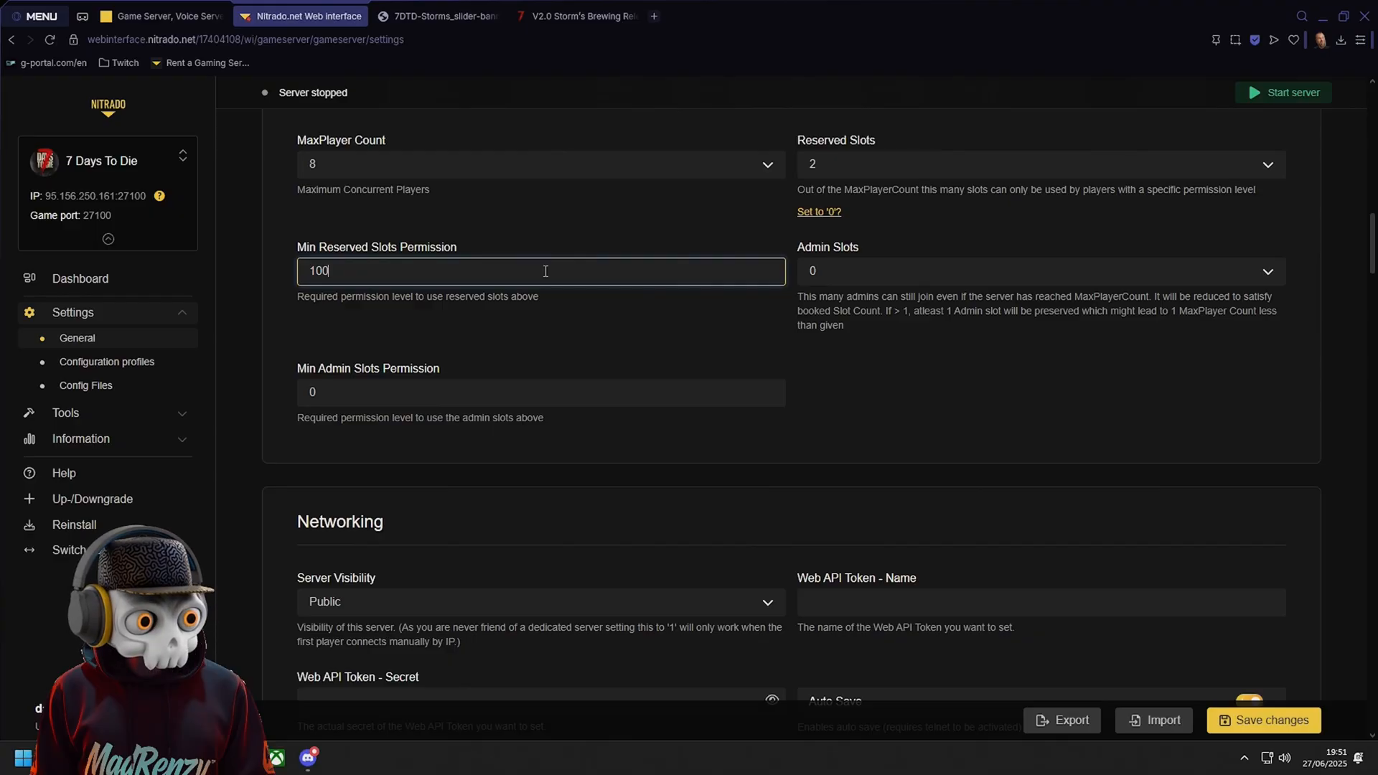
left_click(628, 318)
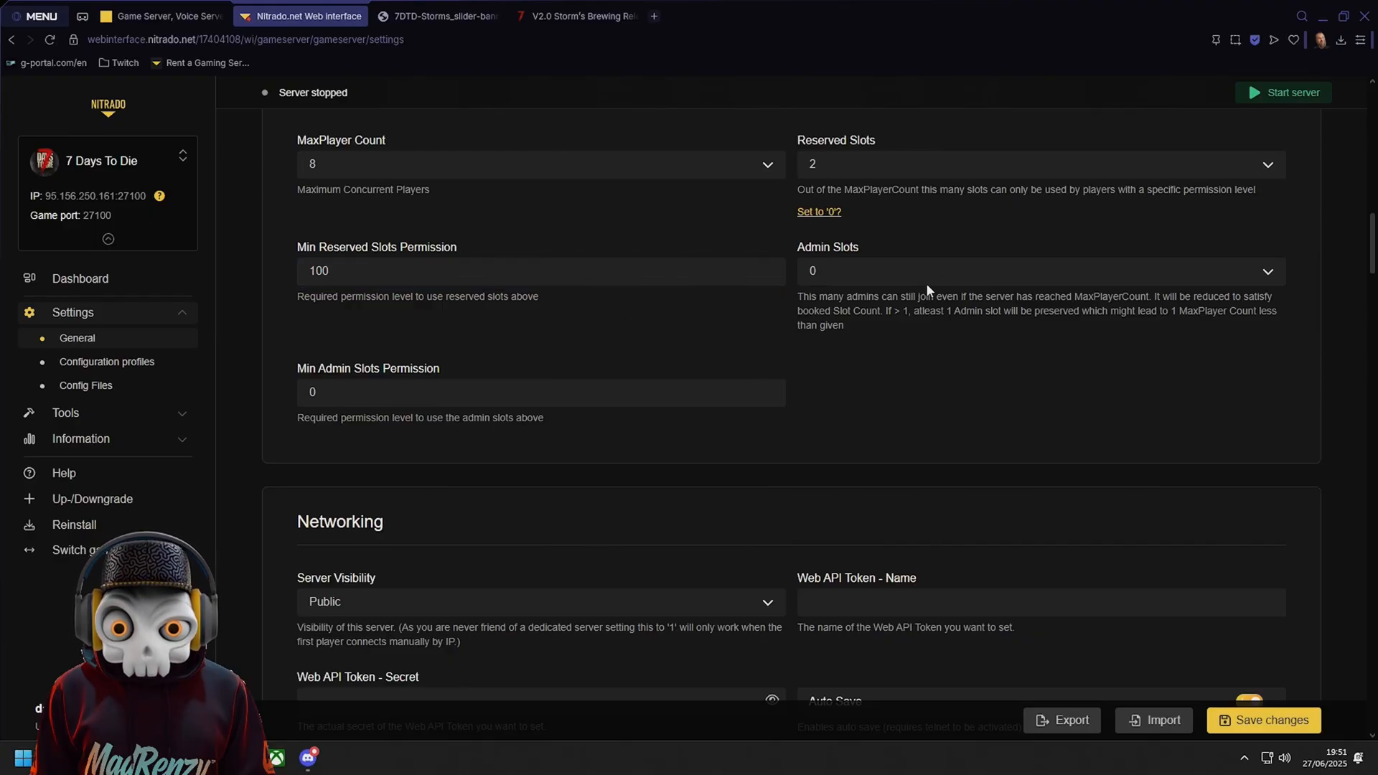
left_click(945, 278)
left_click(804, 313)
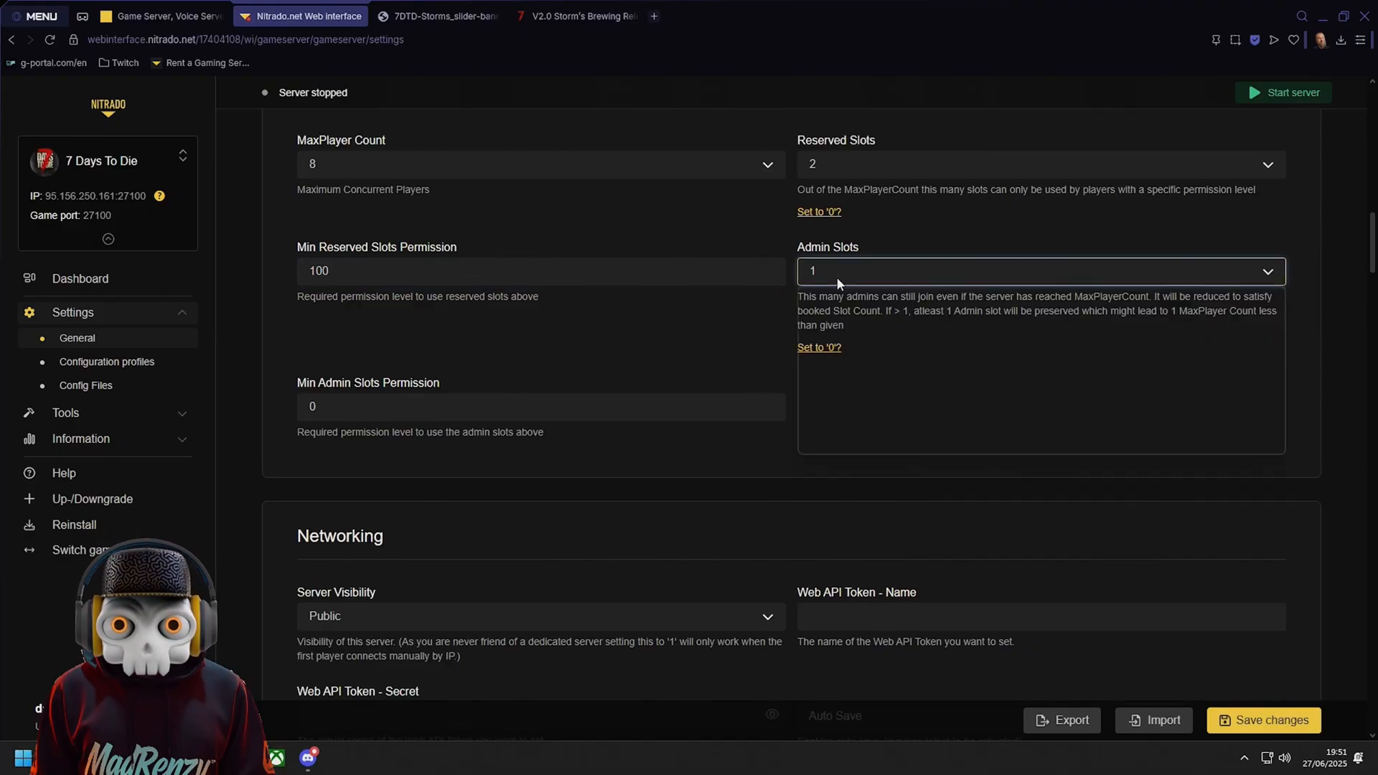
left_click(822, 287)
left_click(814, 333)
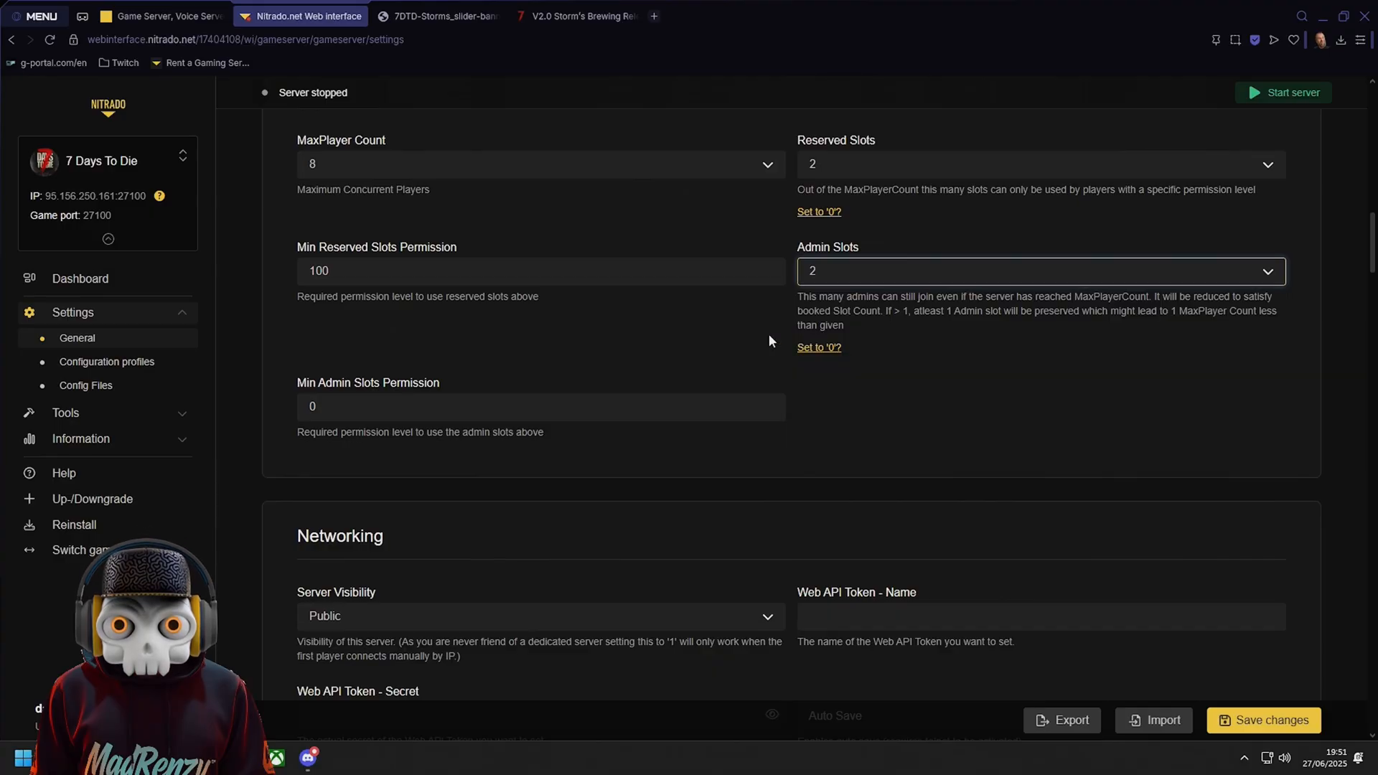
Set the minimum admin slots permission to 2
scroll(396, 329, "down", 3)
scroll(393, 238, "up", 1)
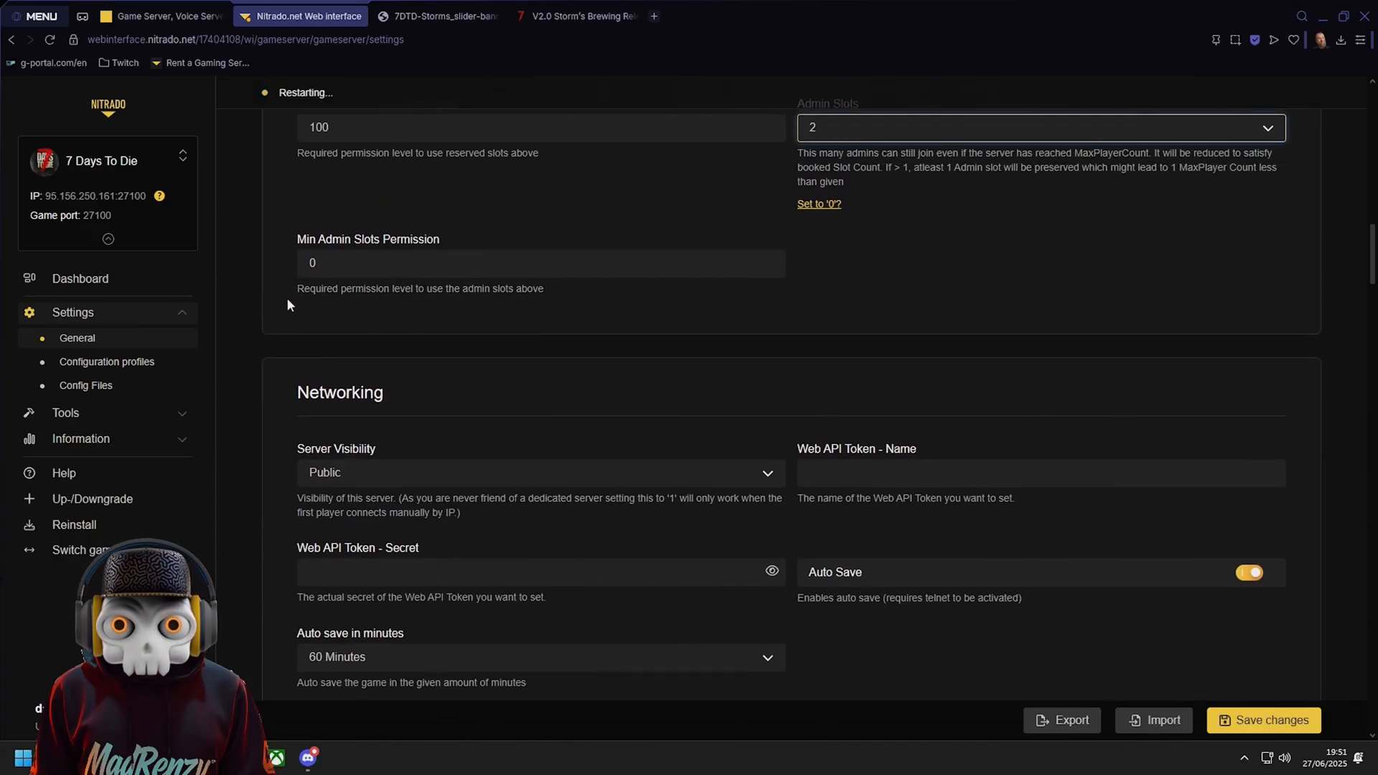
left_click(329, 266)
key("BackSpace")
type("2")
left_click(421, 334)
Examine the networking settings, including the server visibility options and web API token fields, and look over the admin interfaces settings
scroll(508, 317, "down", 2)
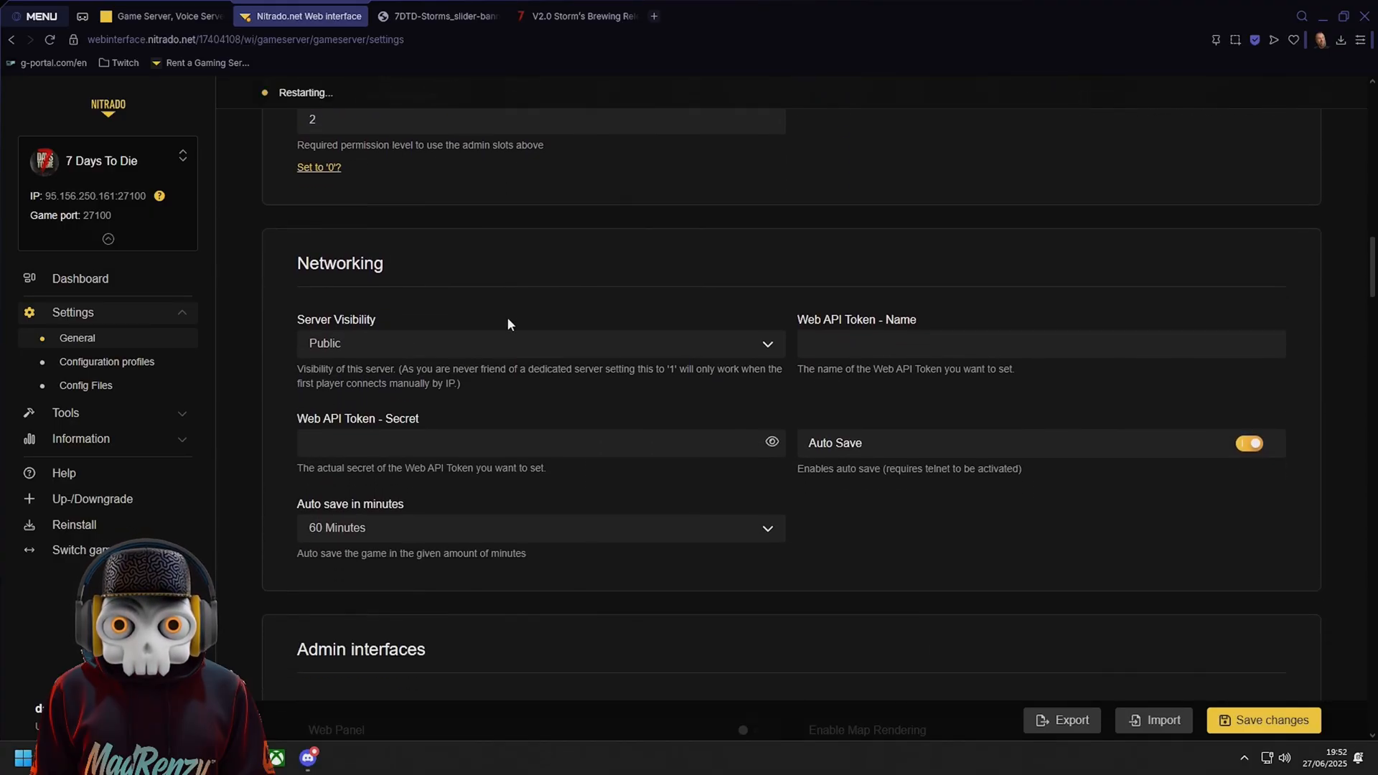
scroll(868, 254, "up", 2)
scroll(406, 437, "down", 3)
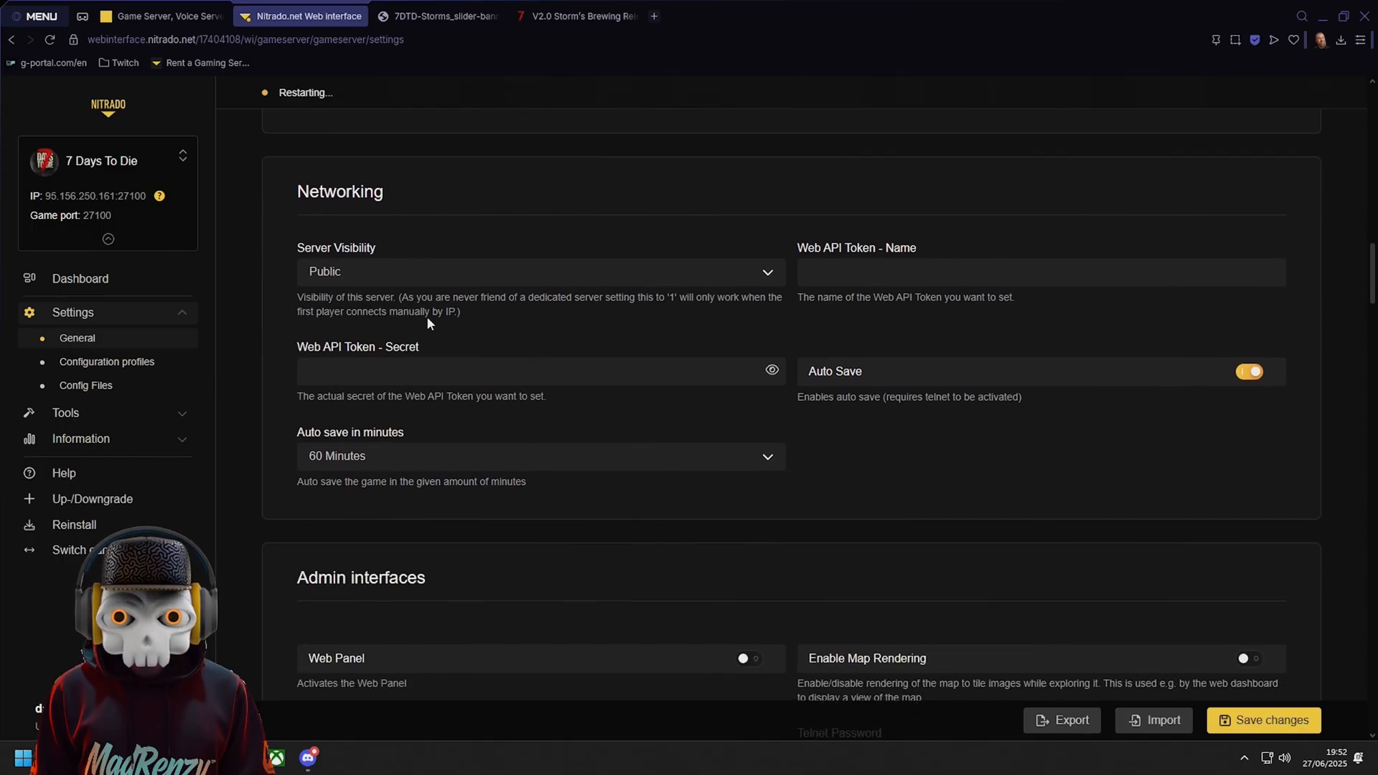
left_click(443, 276)
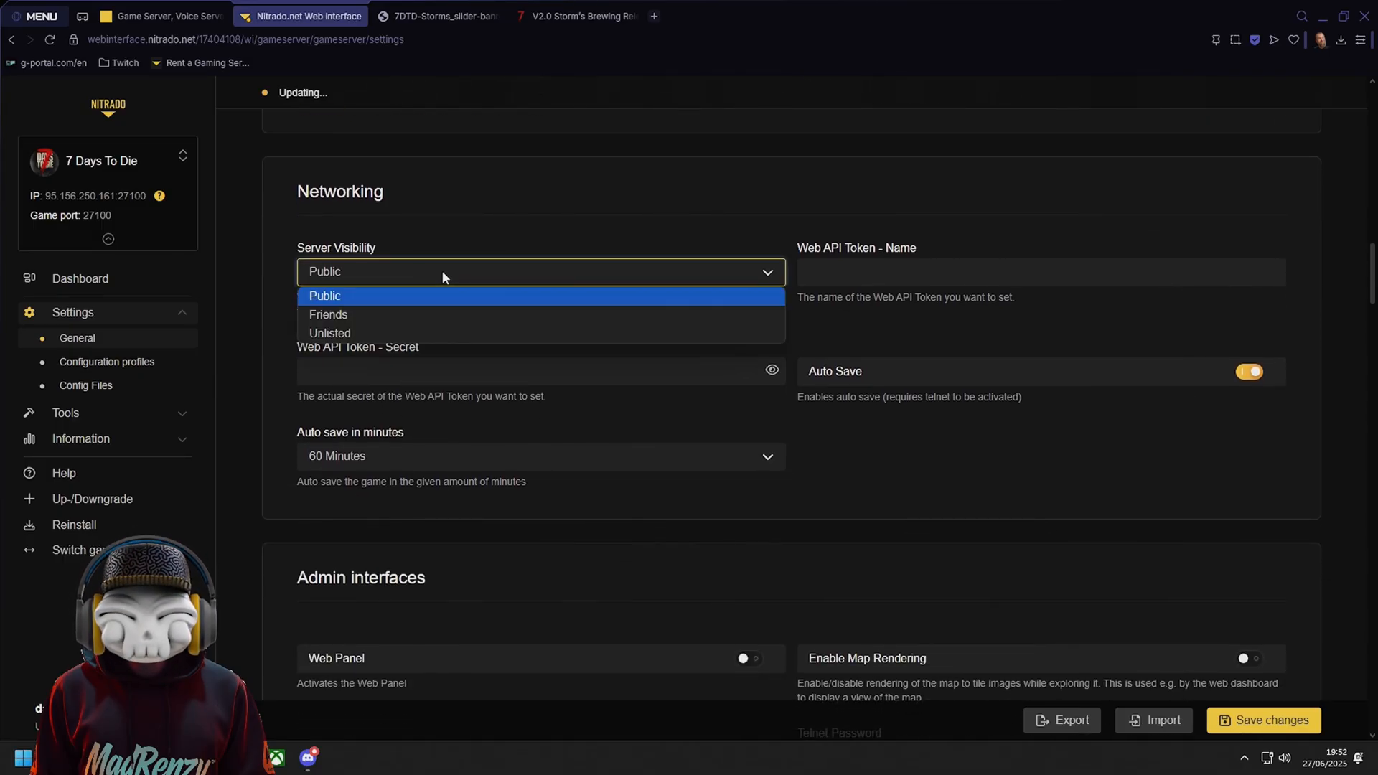
left_click(443, 276)
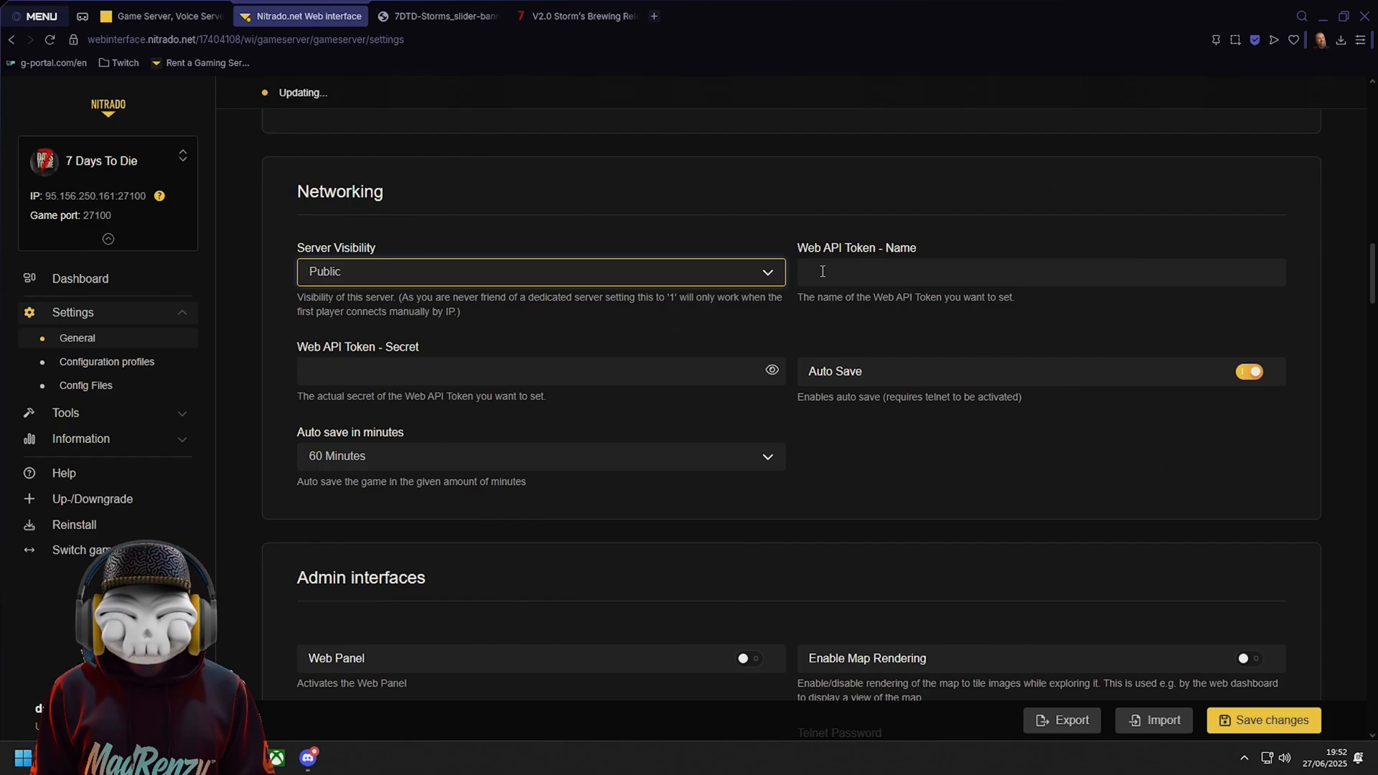
left_click(623, 284)
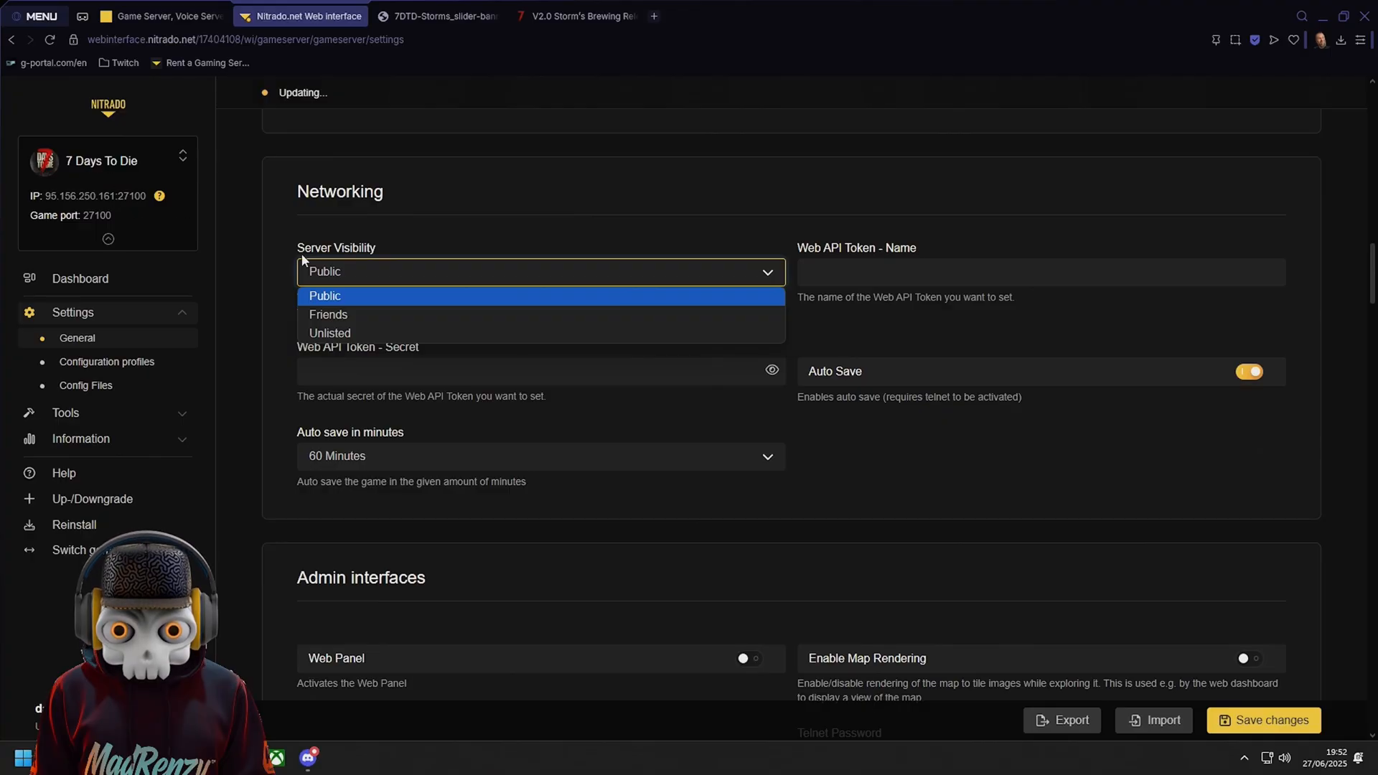
left_click(798, 217)
left_click(826, 268)
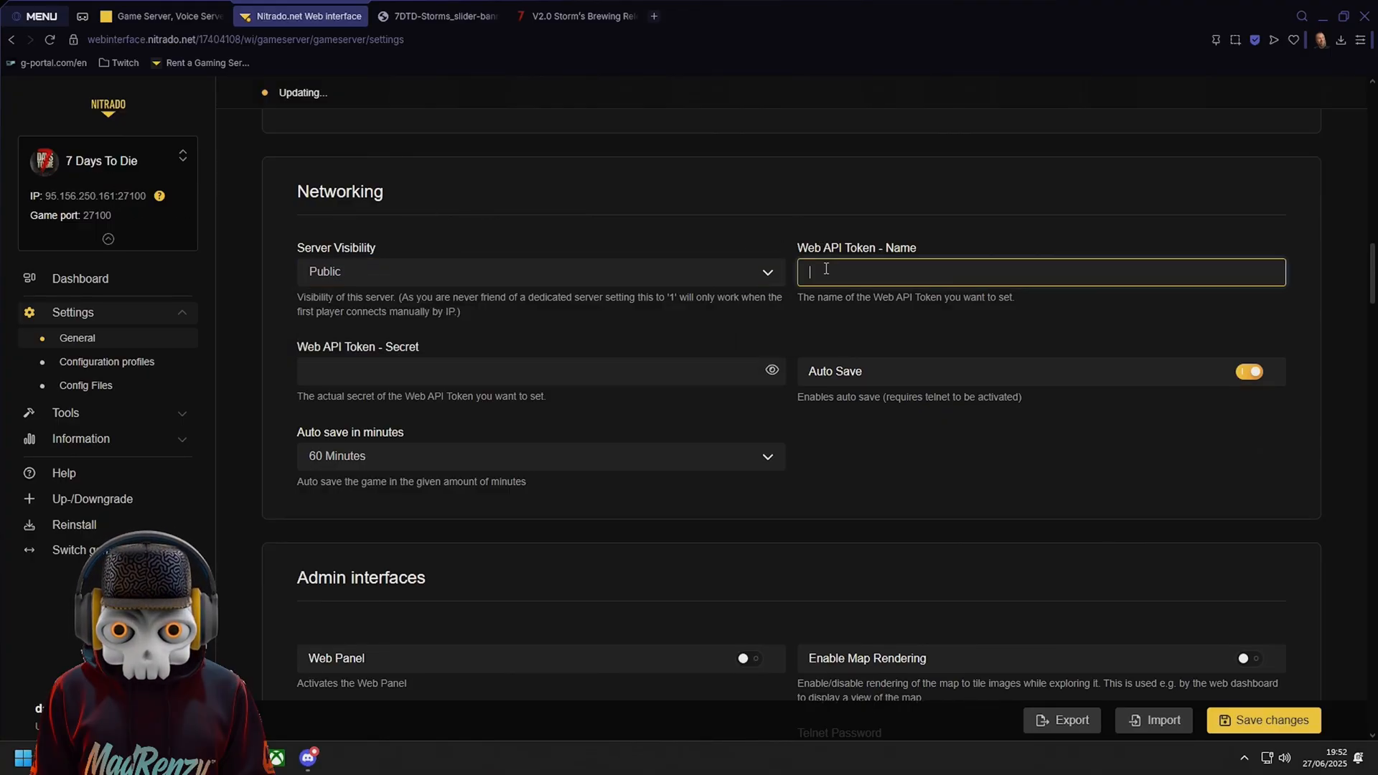
left_click(1045, 304)
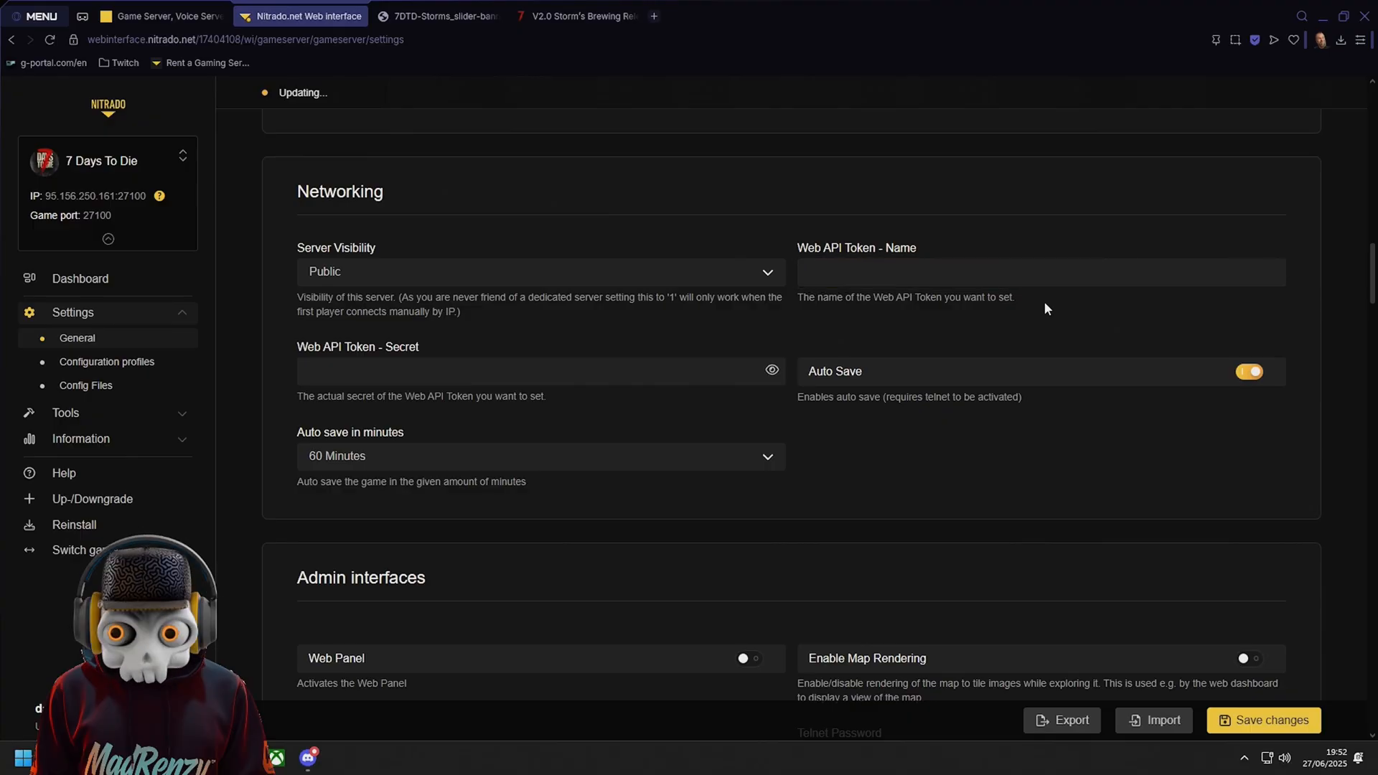
left_click_drag(1041, 303, 609, 315)
left_click(424, 347)
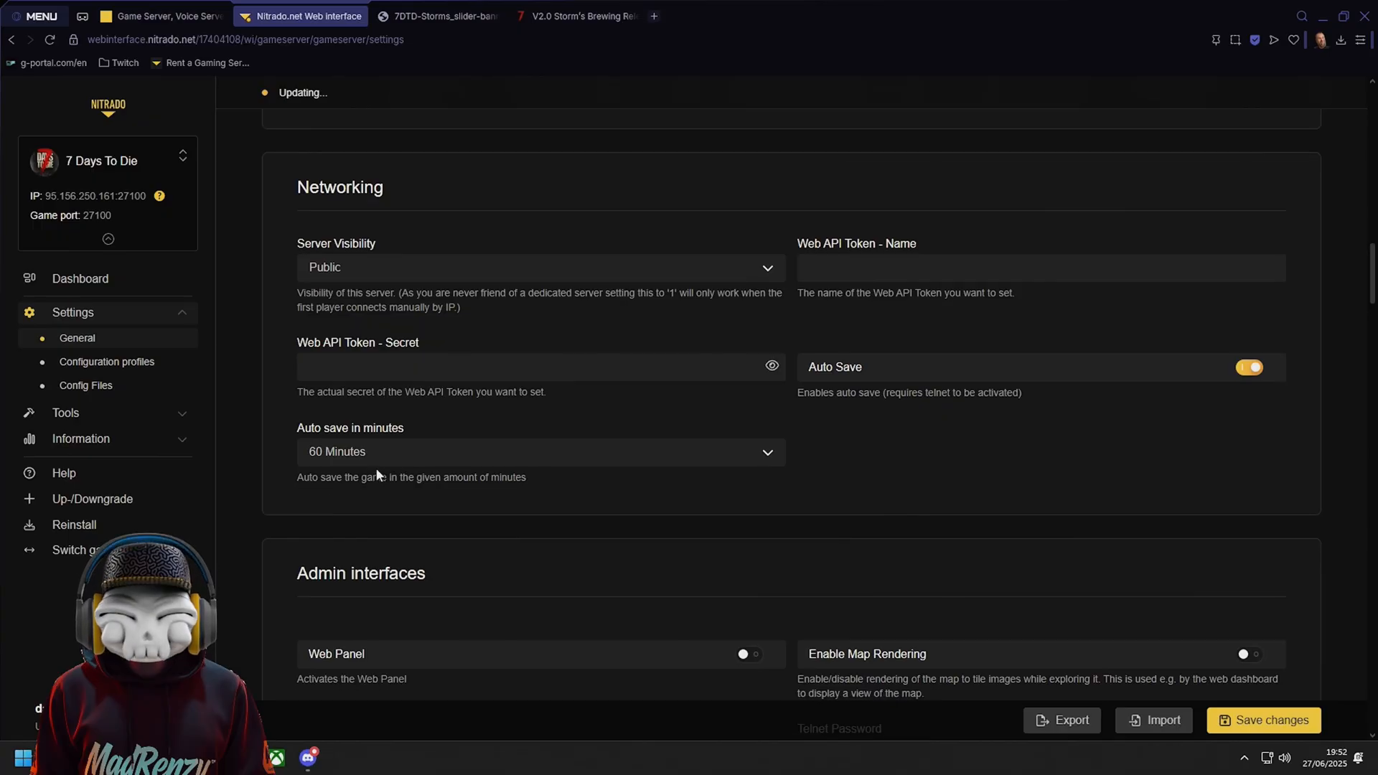
scroll(376, 468, "down", 1)
scroll(502, 380, "down", 3)
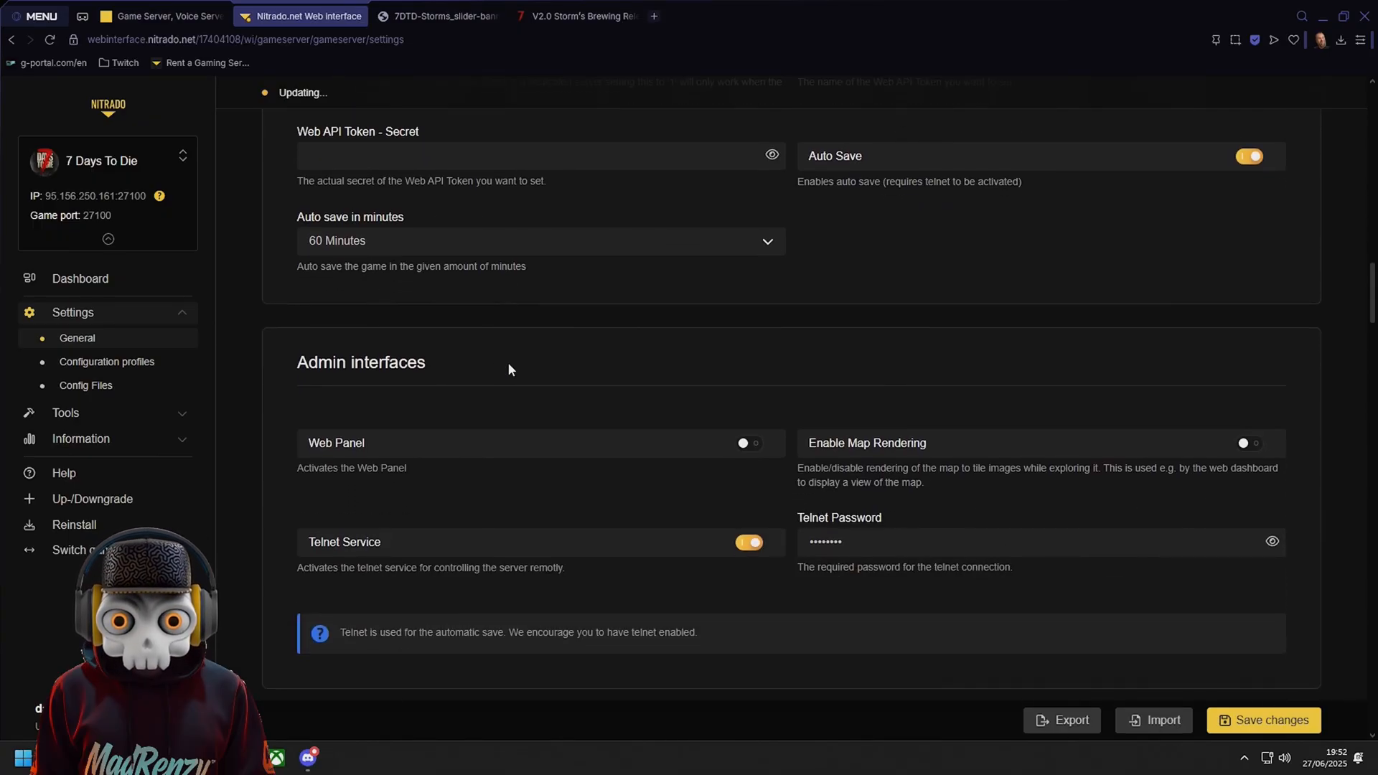
scroll(409, 337, "down", 2)
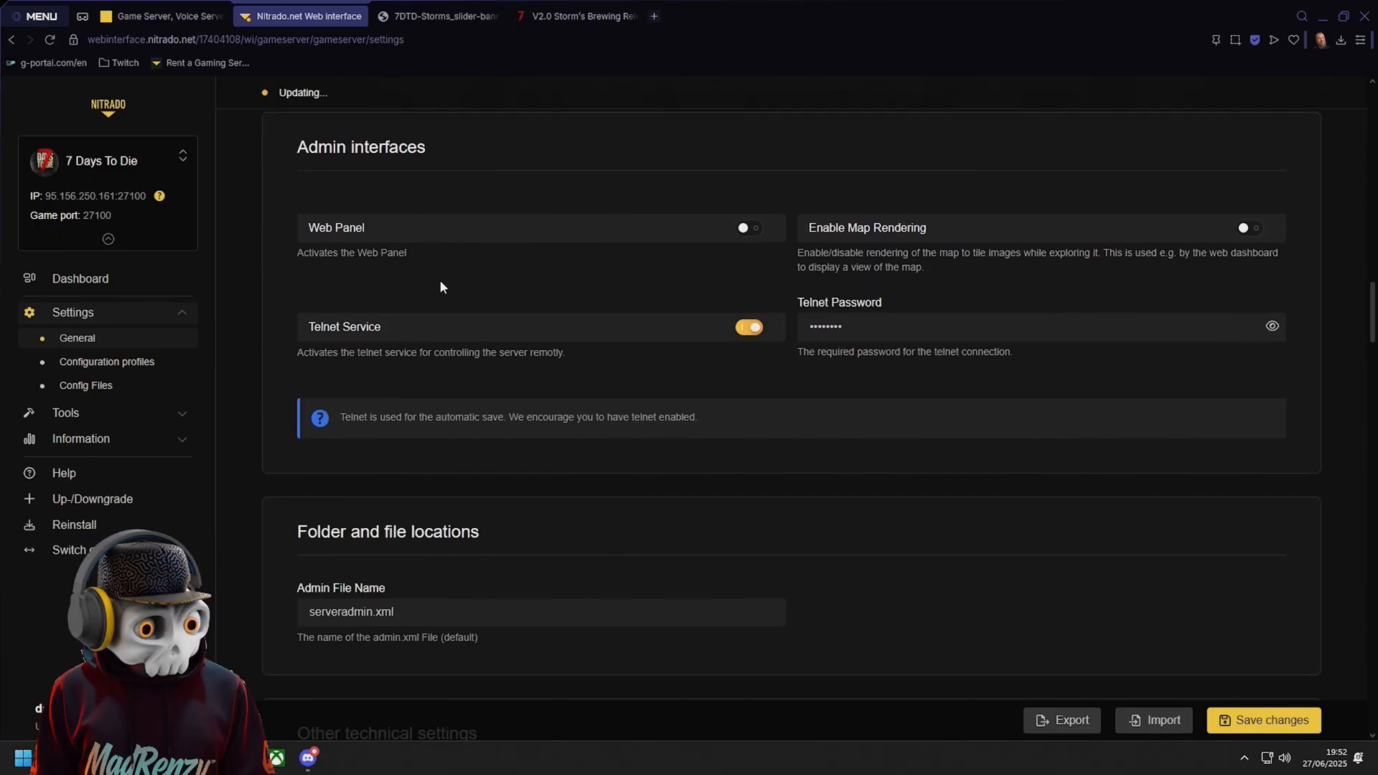
Enable the Web Panel and map rendering in the admin interfaces settings
scroll(474, 298, "up", 1)
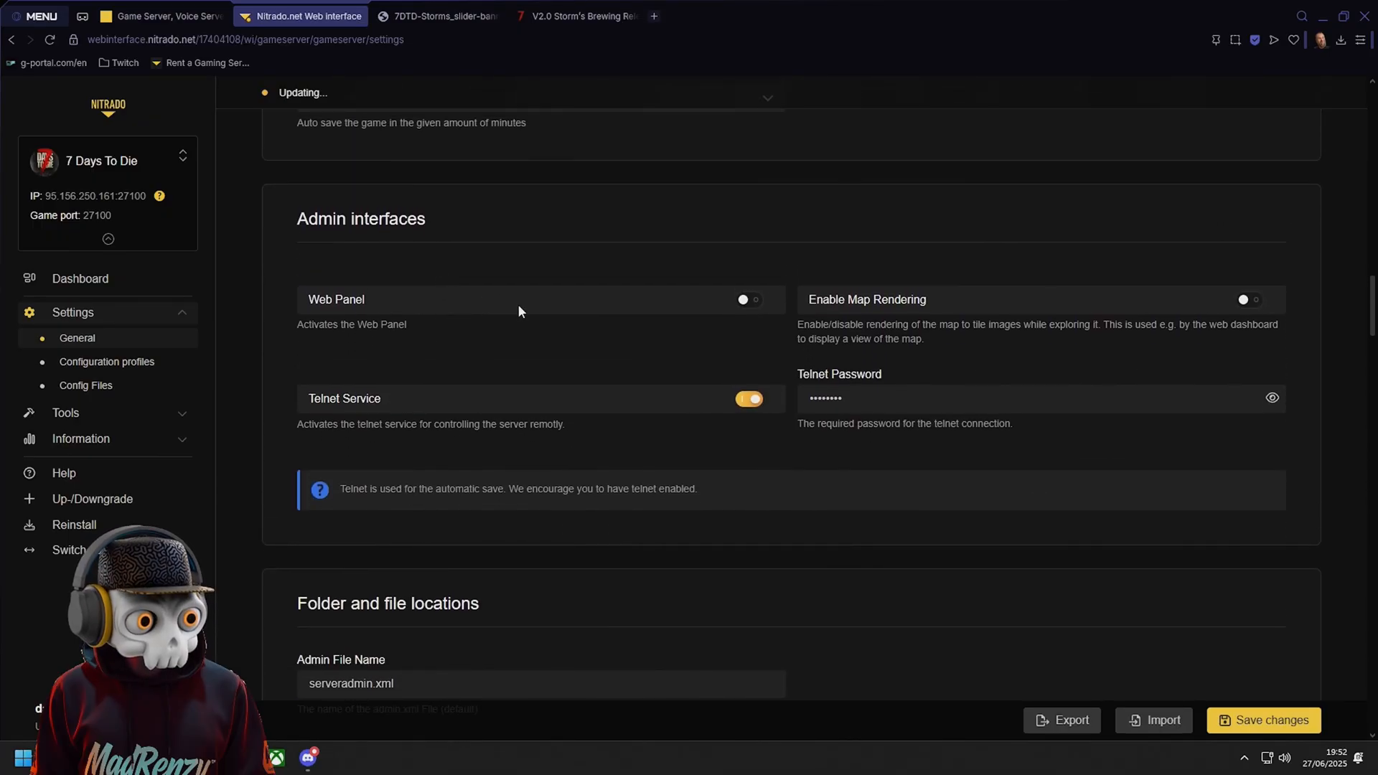
left_click(757, 302)
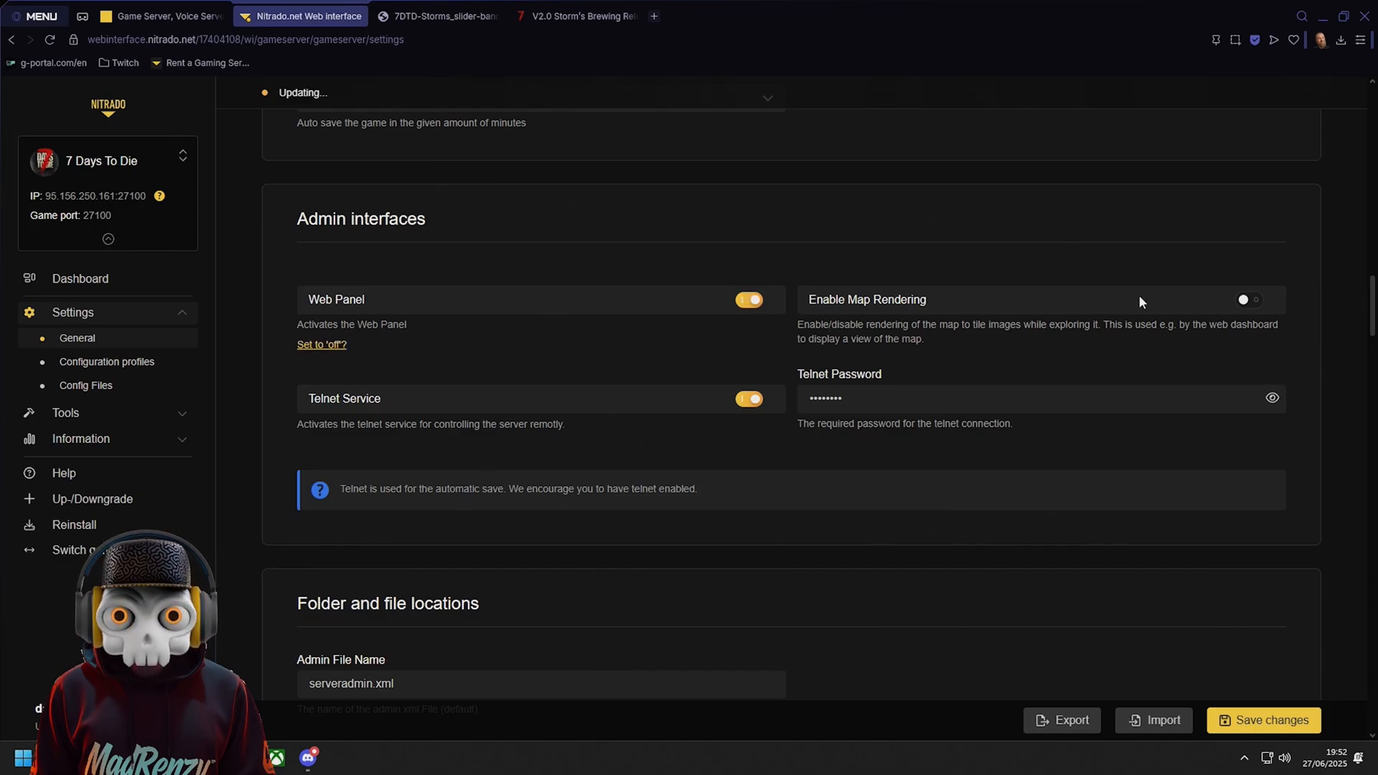
left_click(1250, 301)
Reveal the Telnet password in the admin interfaces settings to check it
scroll(448, 354, "down", 1)
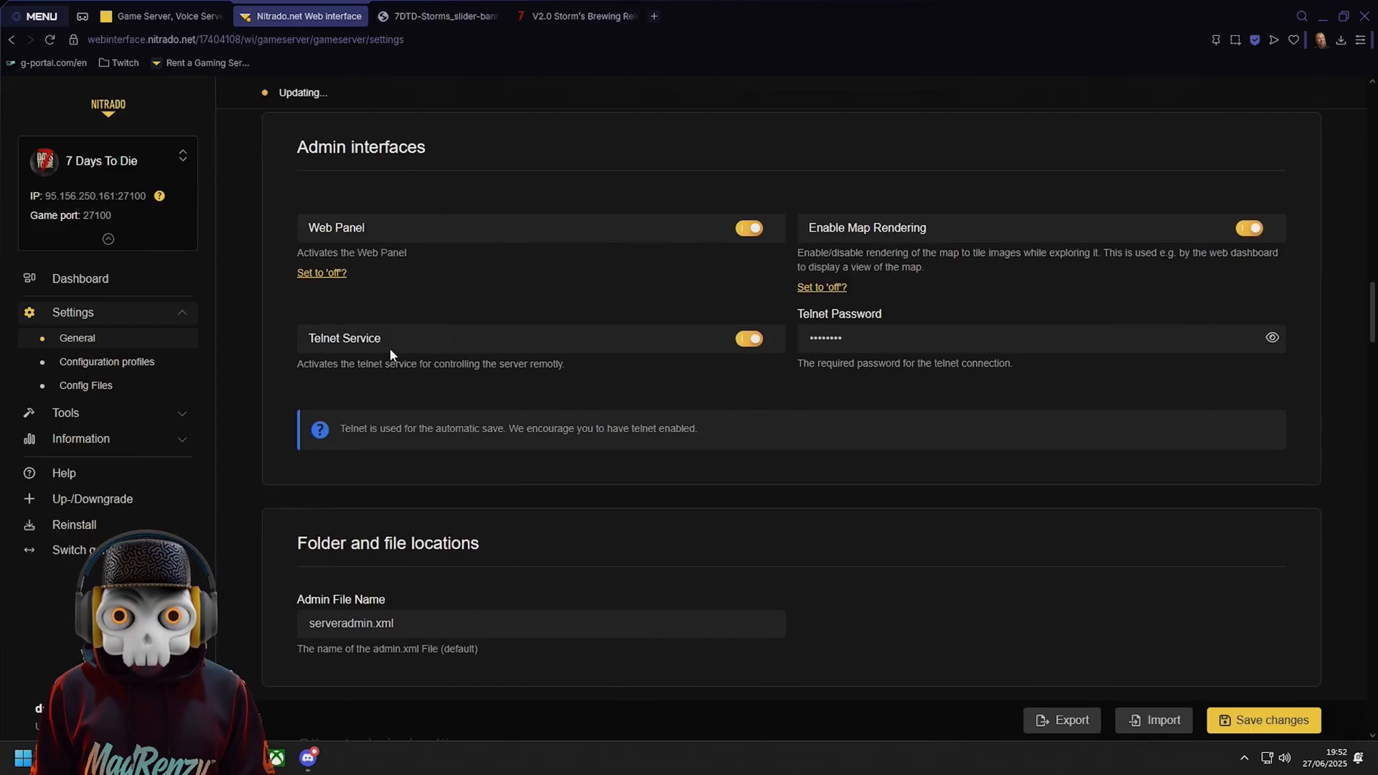
left_click(921, 347)
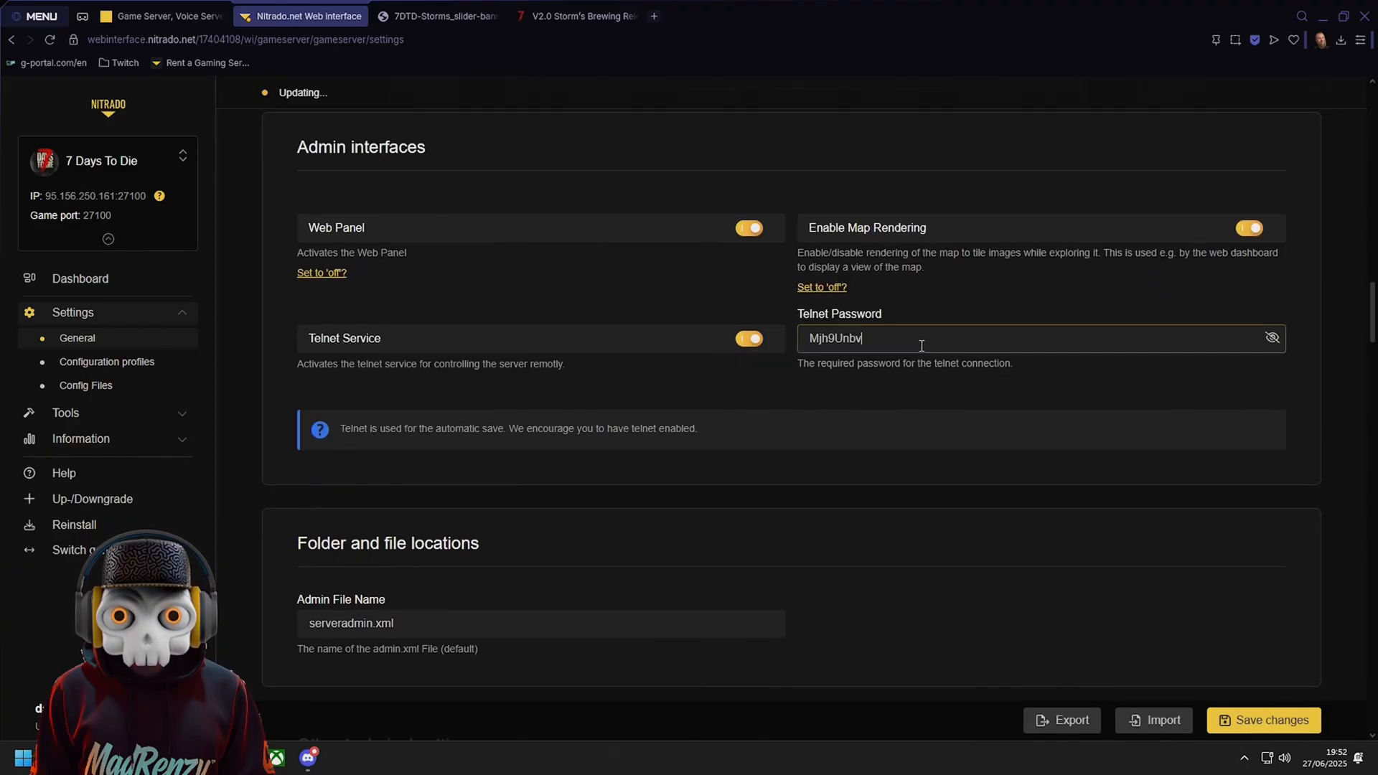
left_click_drag(921, 346, 751, 349)
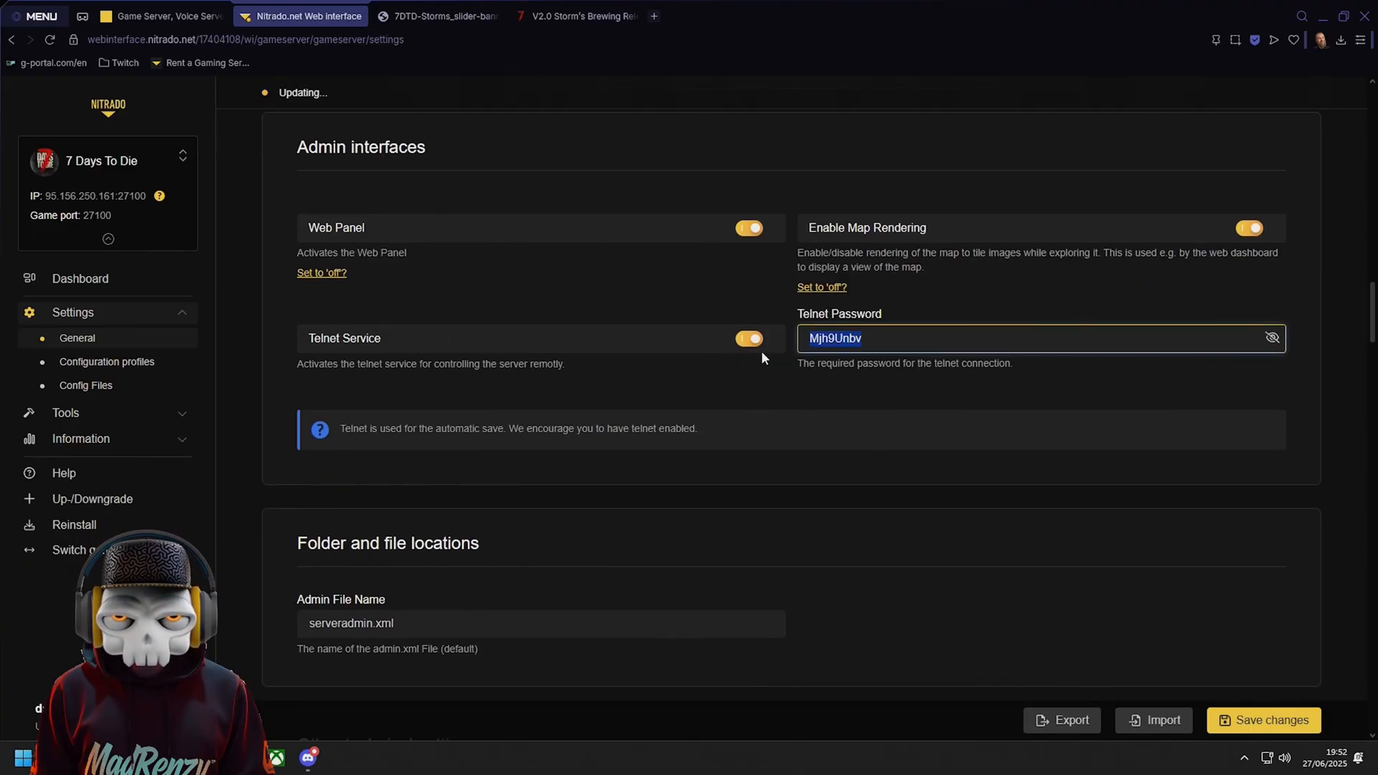
left_click(1012, 388)
Enable Hide Command ExecutionLog and Save profiles in the other technical settings
scroll(754, 430, "down", 3)
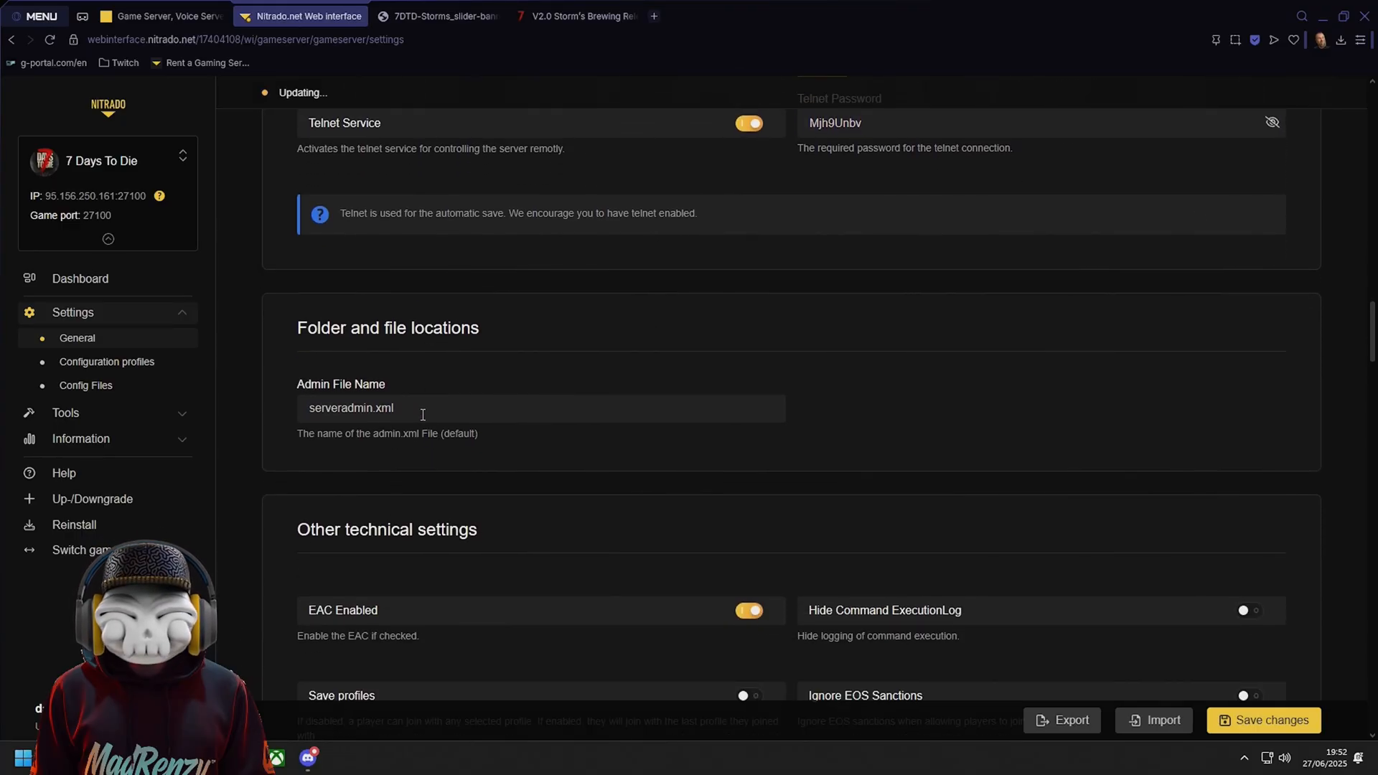
scroll(423, 414, "down", 1)
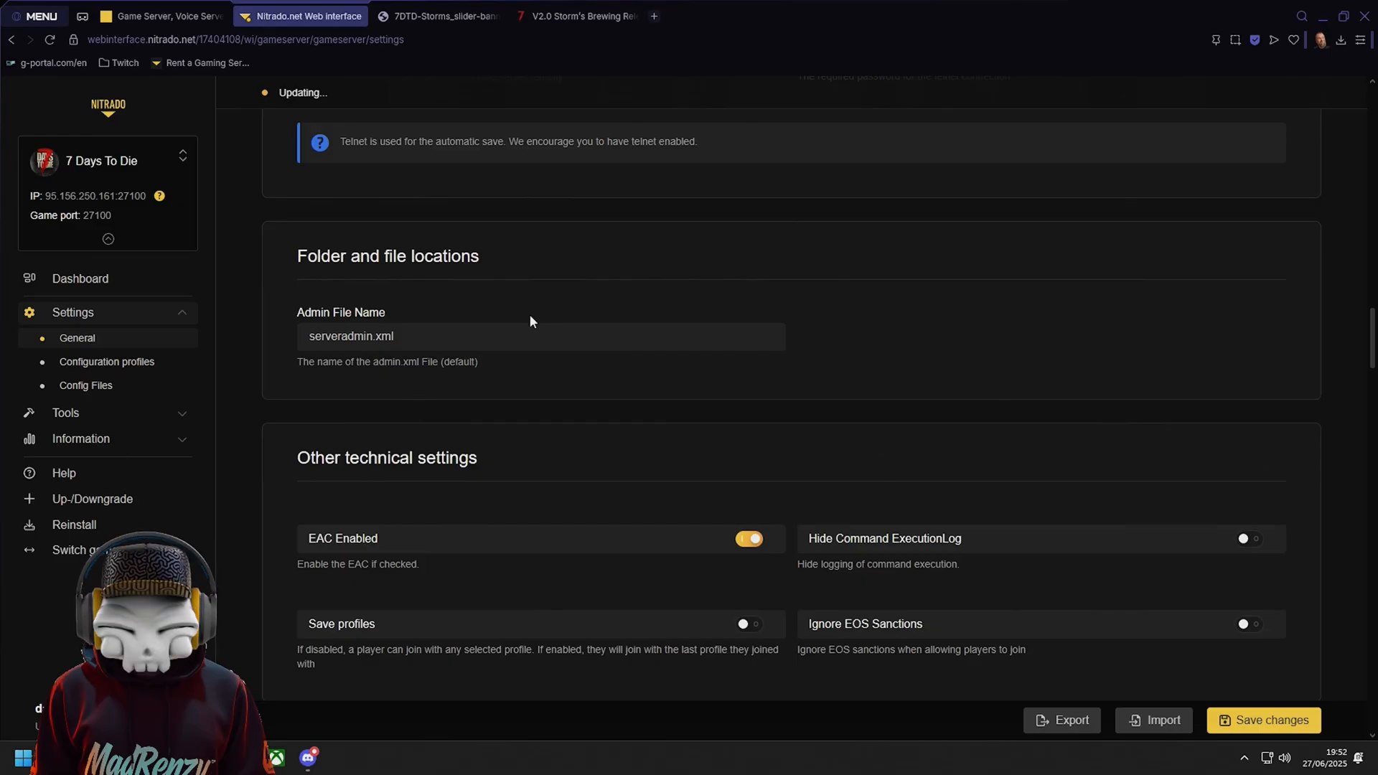
scroll(435, 415, "down", 2)
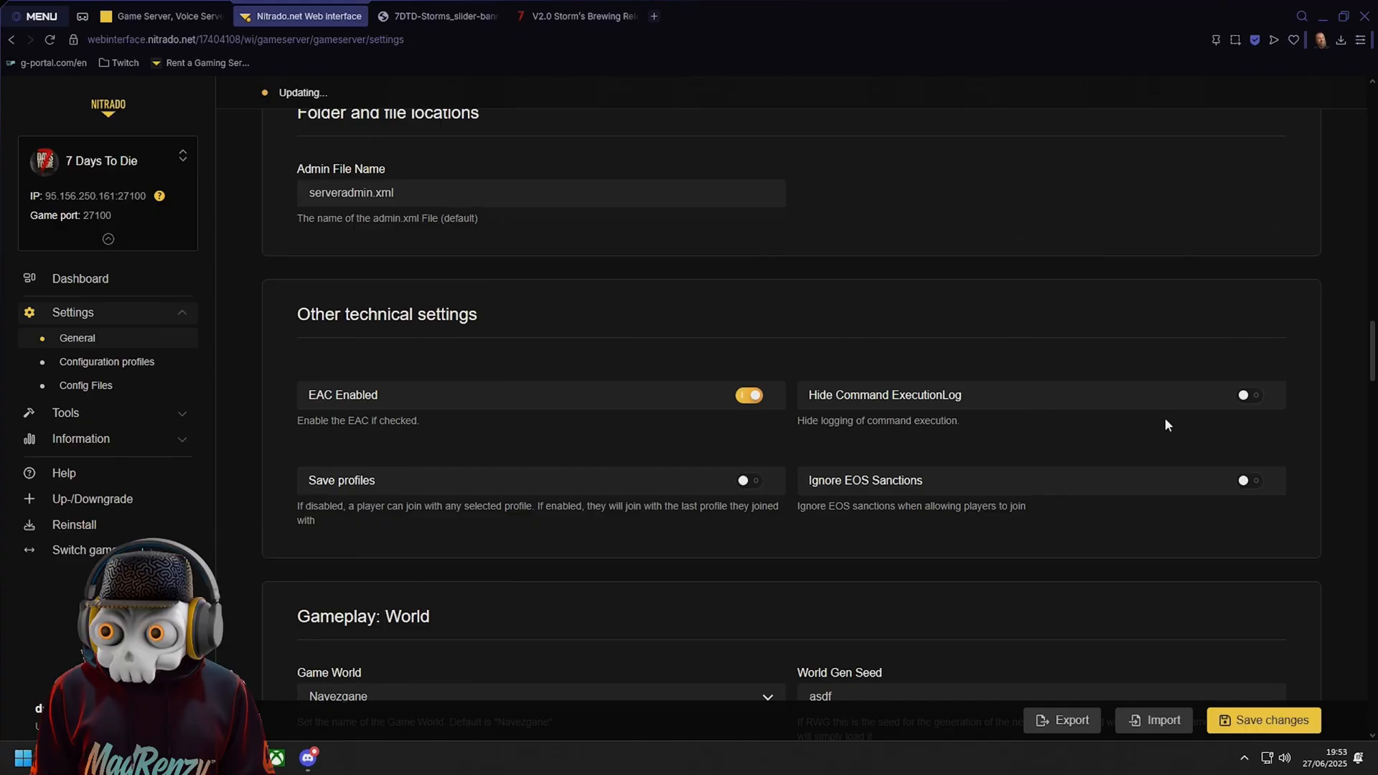
left_click(1248, 396)
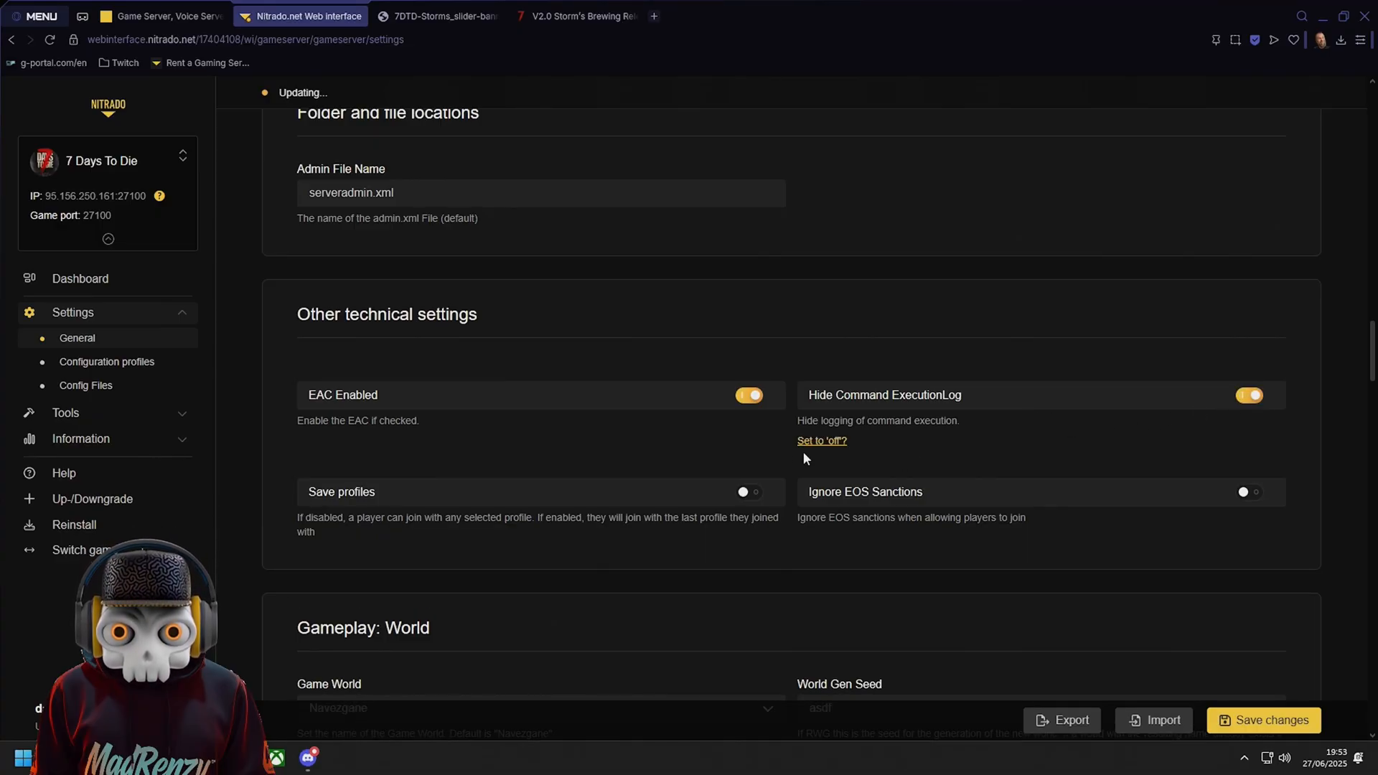
scroll(603, 451, "down", 2)
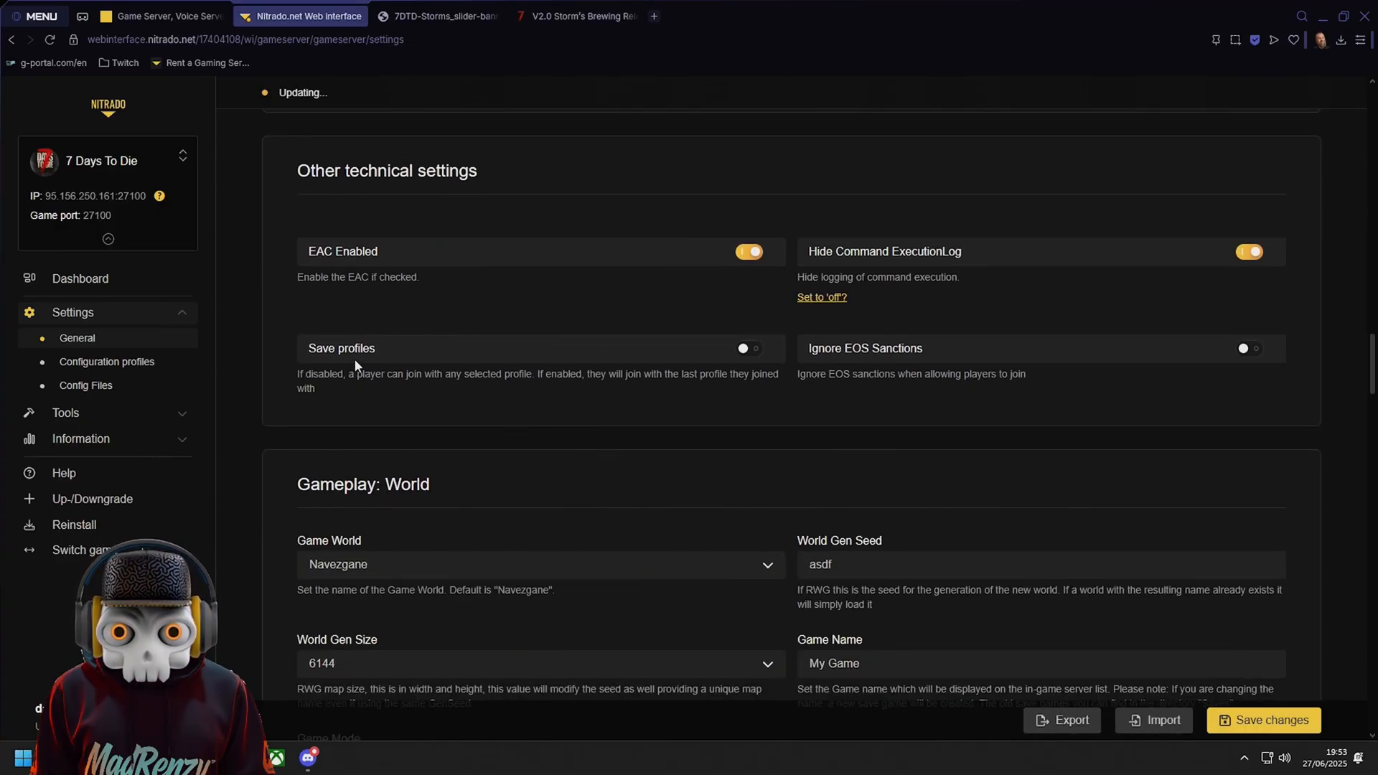
left_click(748, 350)
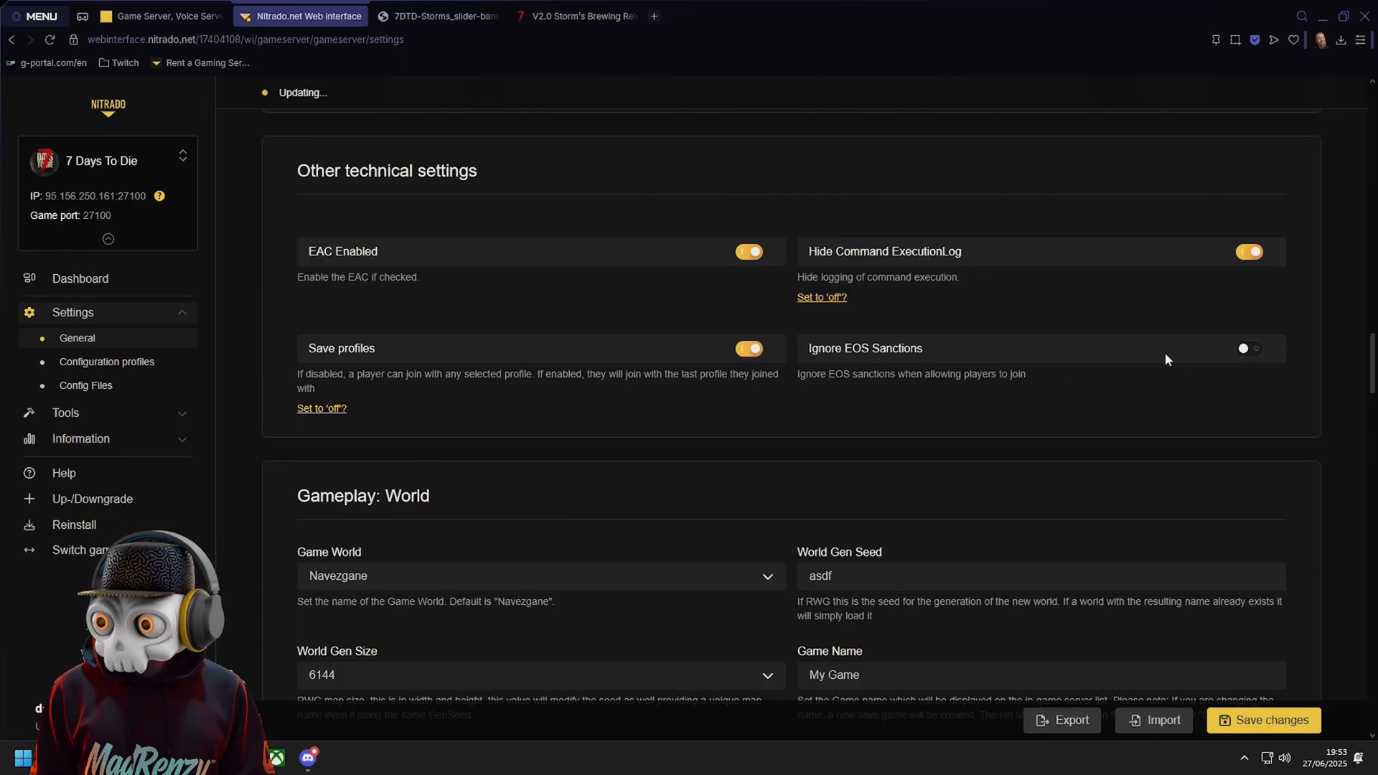
Check the available game worlds, the world generation seed and the world size options in the gameplay world settings
scroll(909, 404, "down", 5)
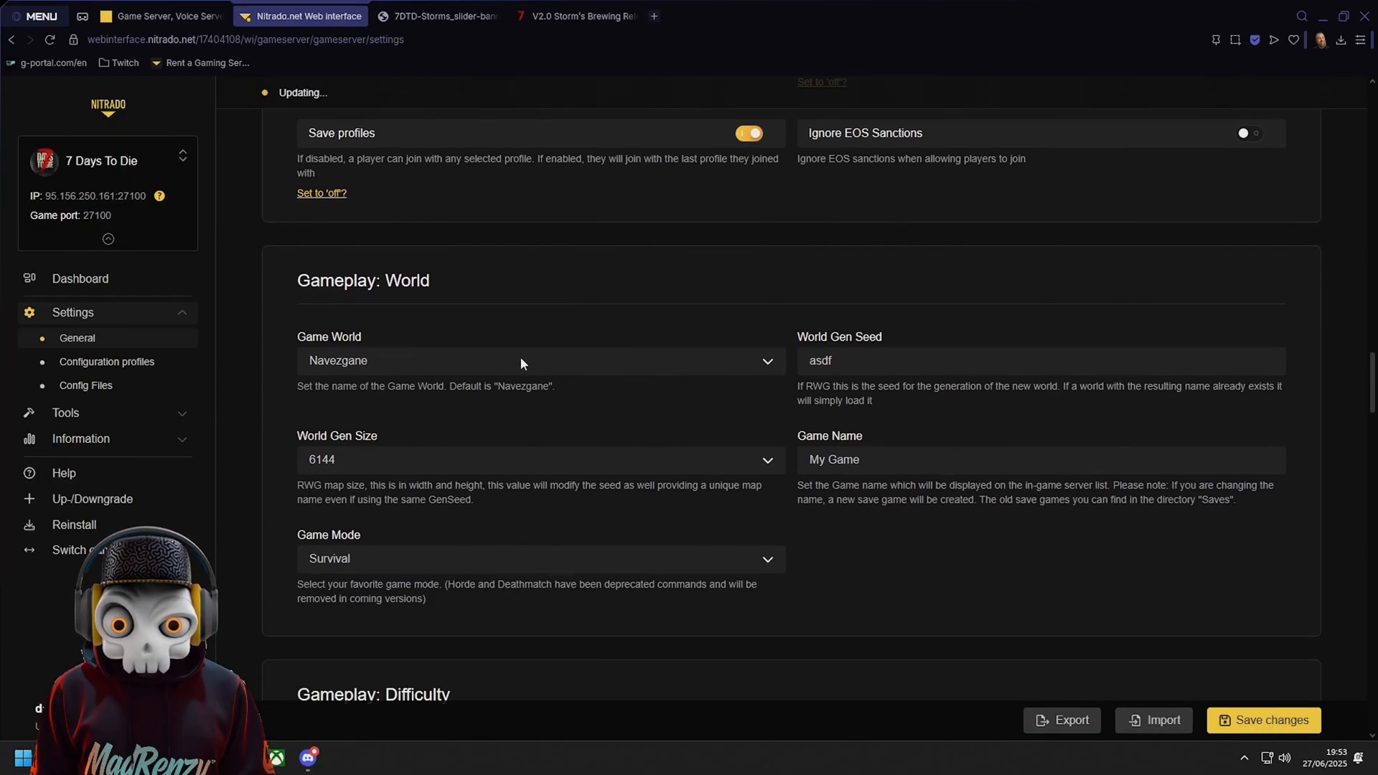
left_click(396, 215)
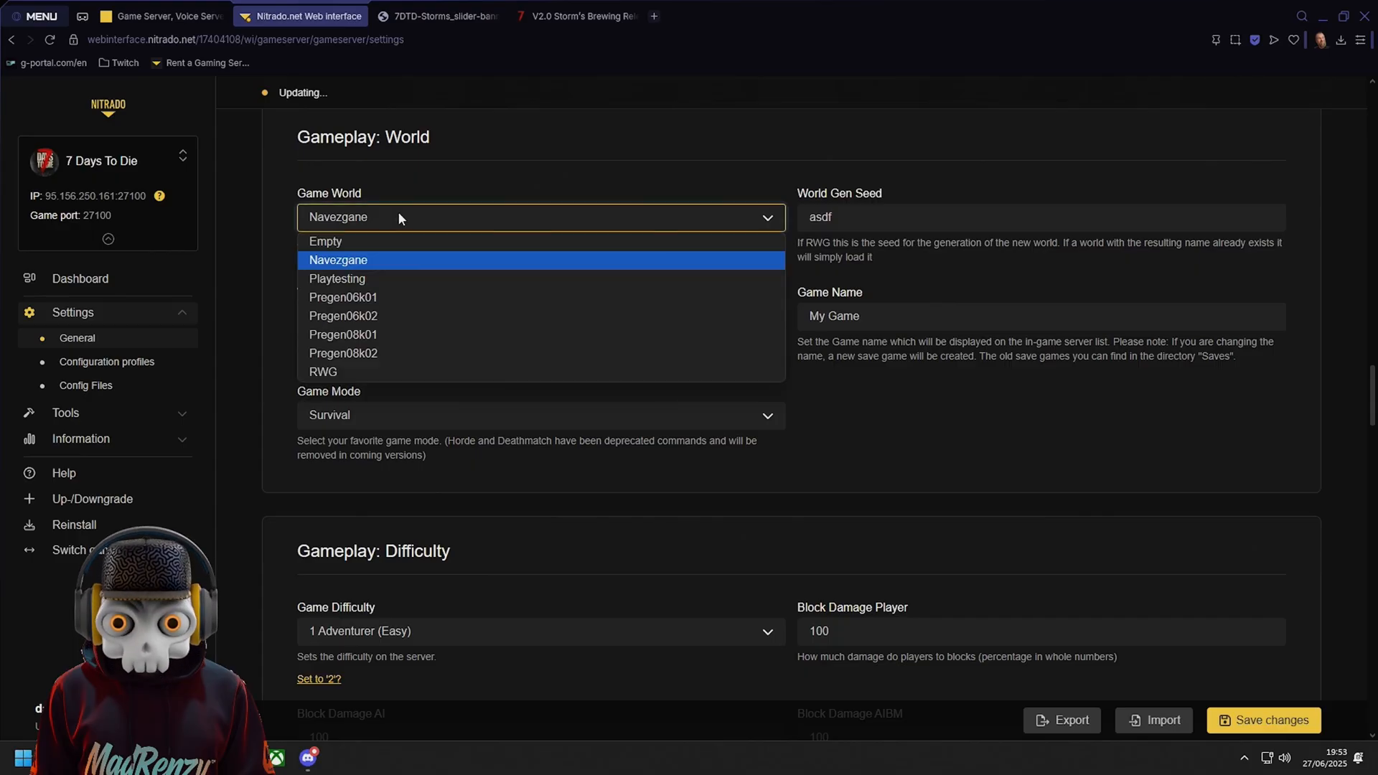
left_click(446, 192)
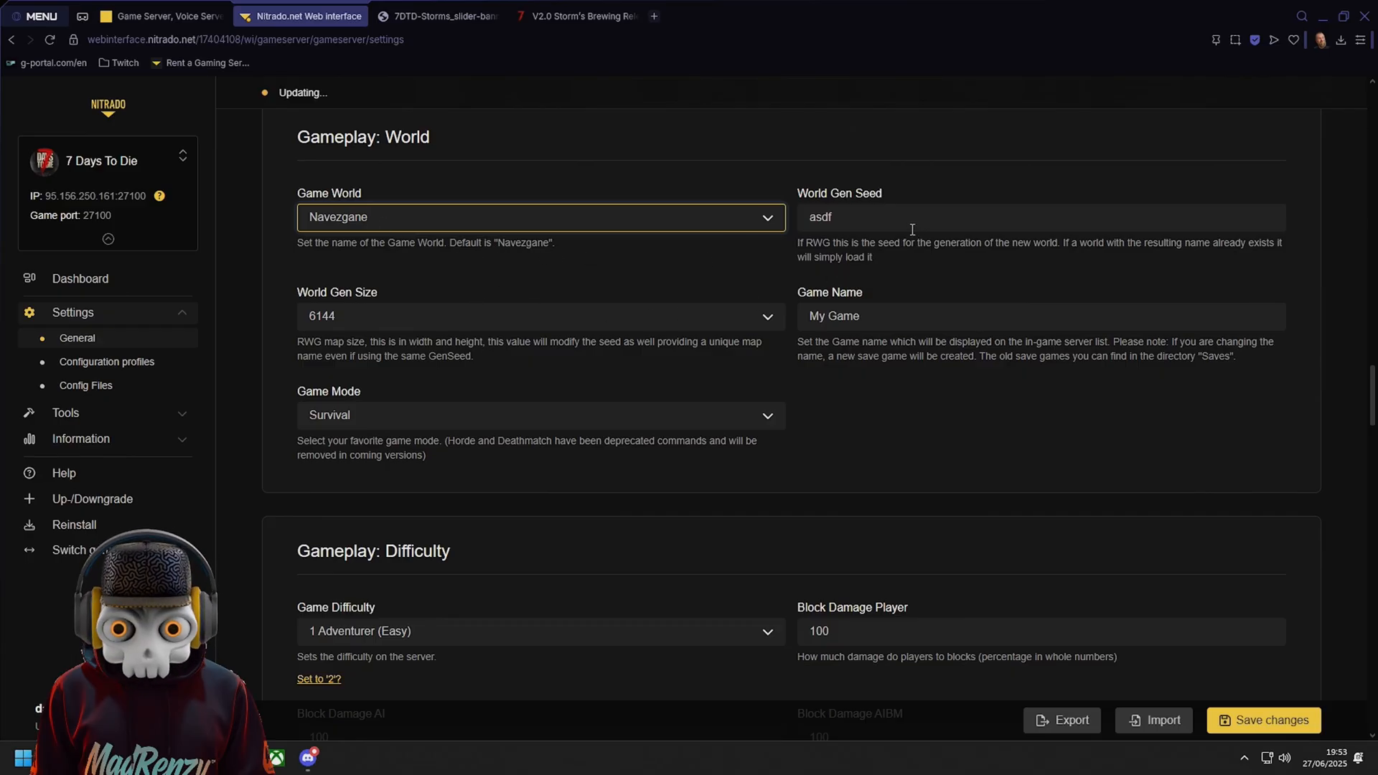
left_click(869, 220)
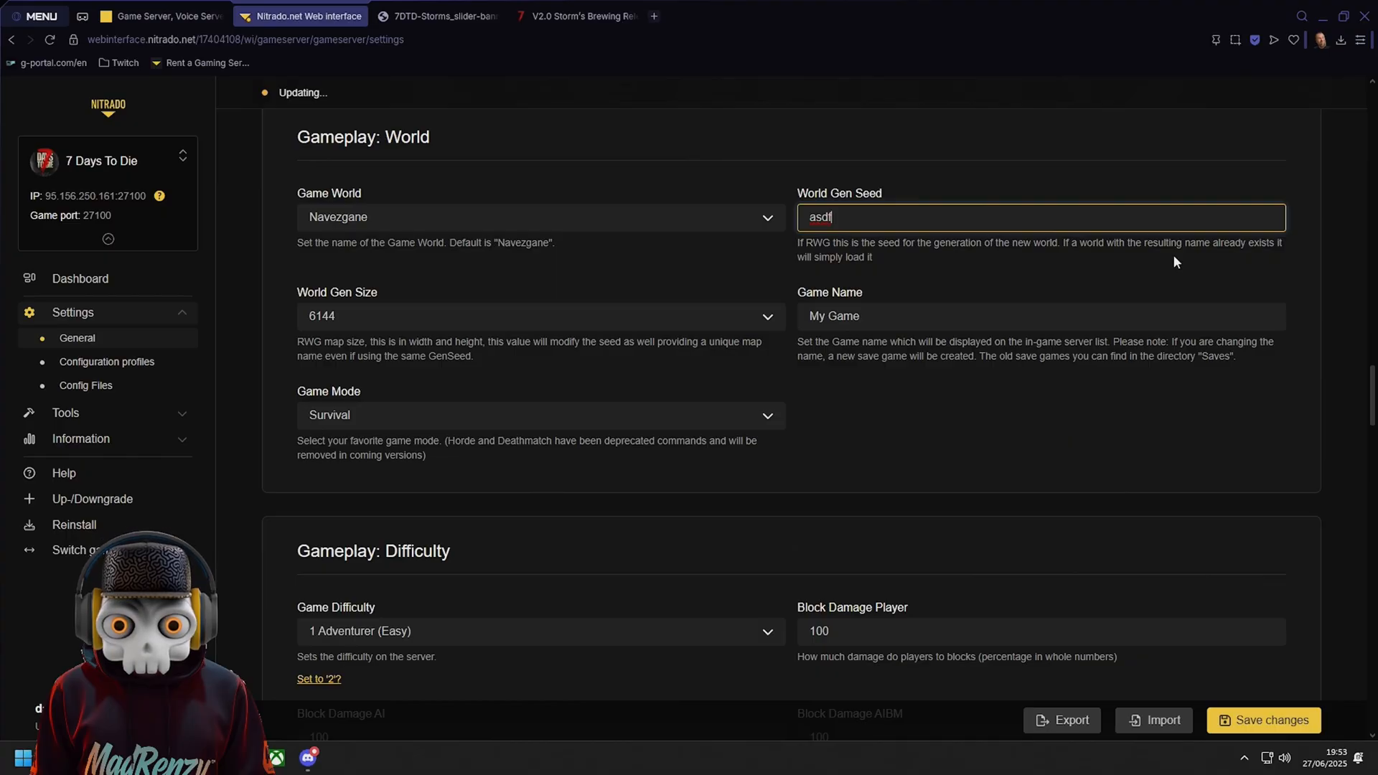
left_click(951, 261)
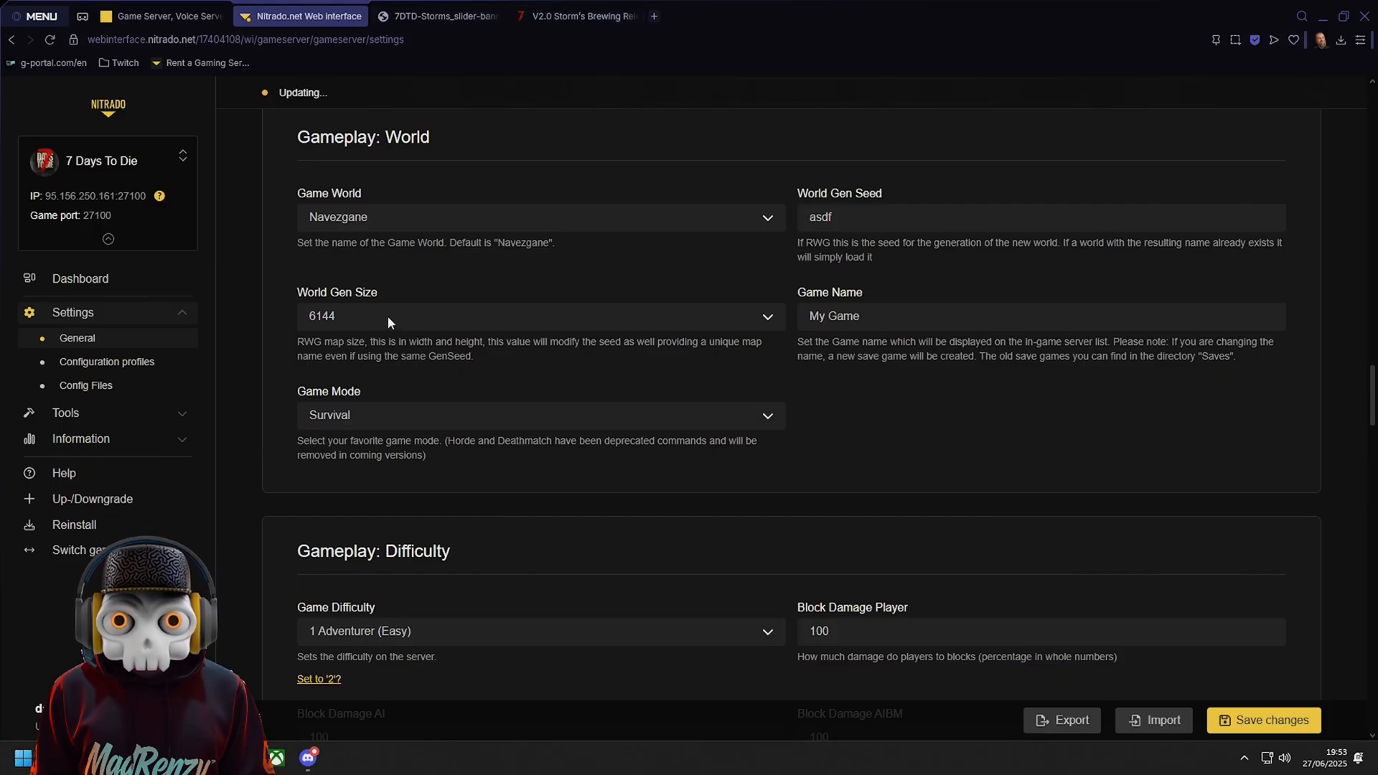
left_click(728, 314)
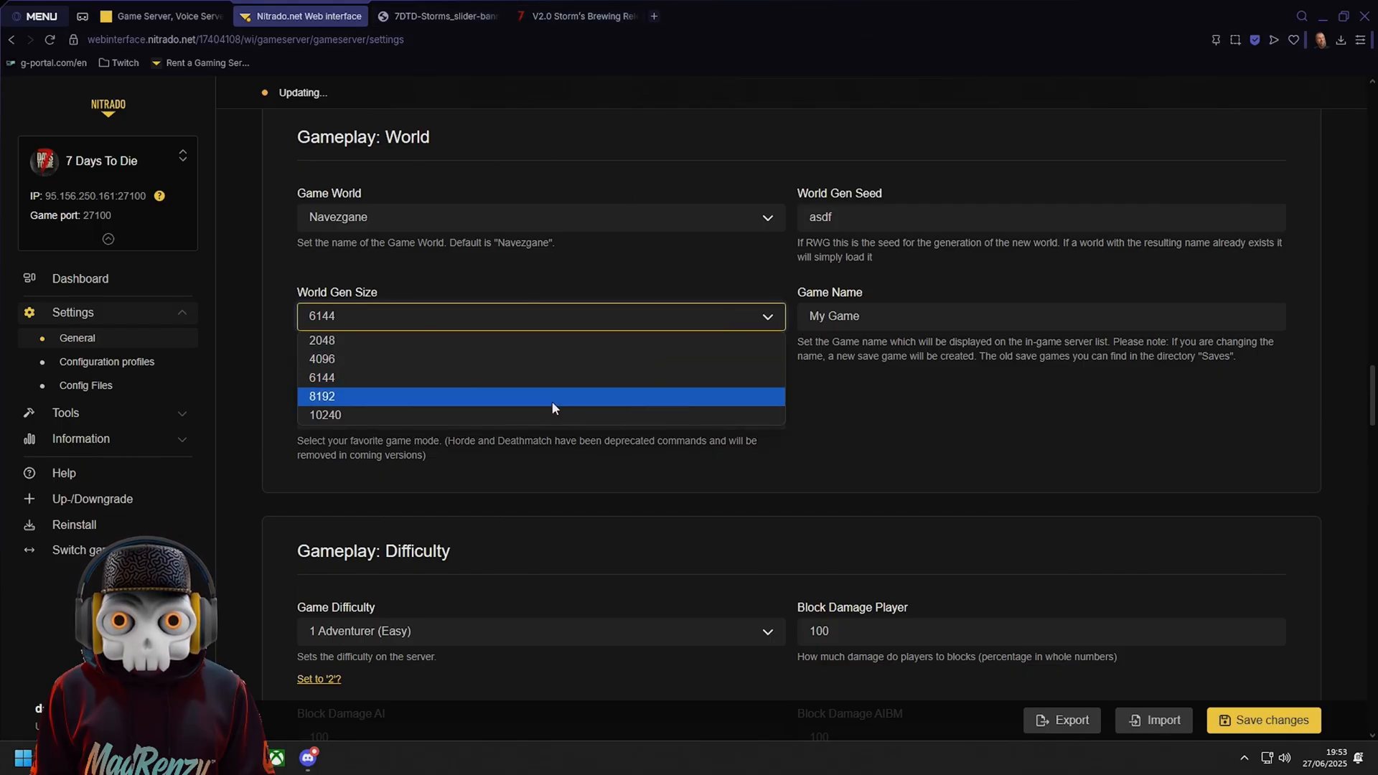
left_click(621, 287)
Set the game name to "Our first world"
left_click(906, 324)
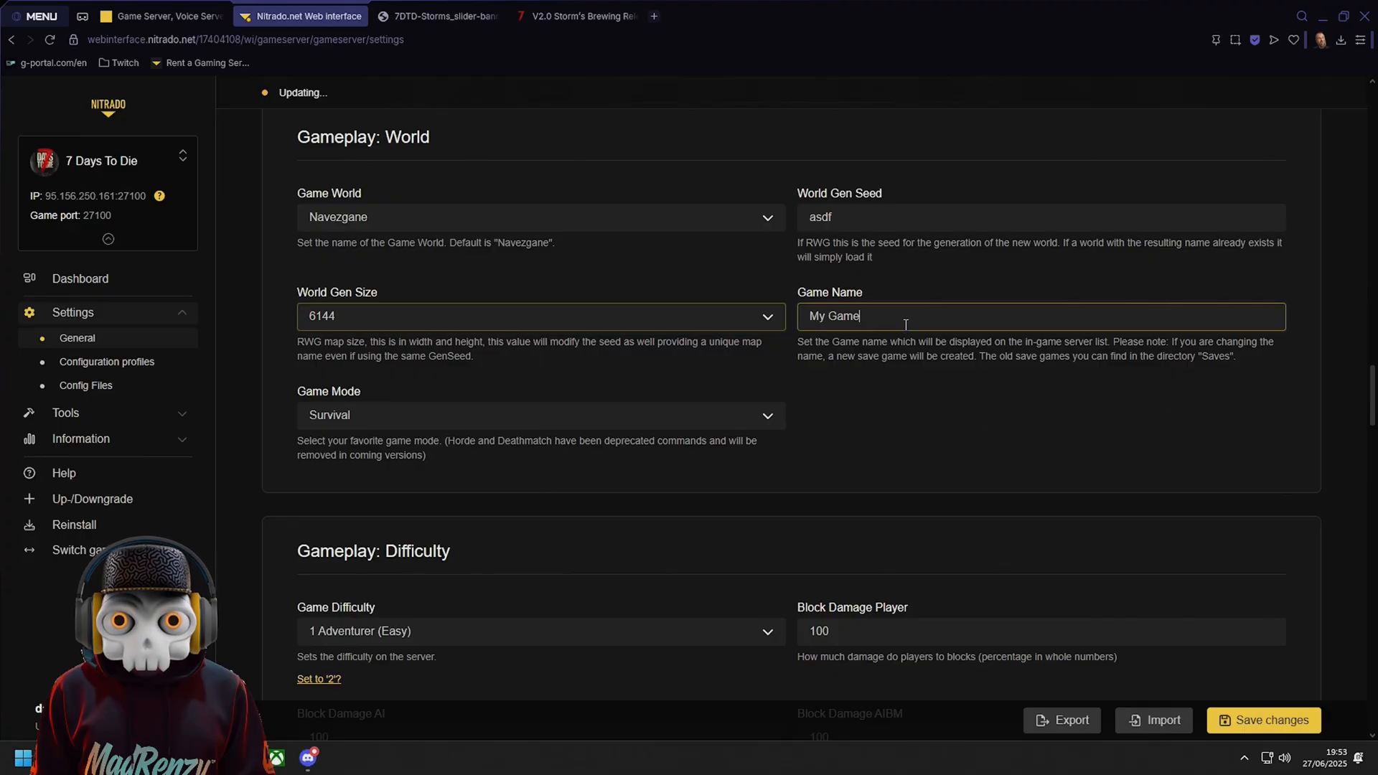
left_click_drag(906, 325, 781, 313)
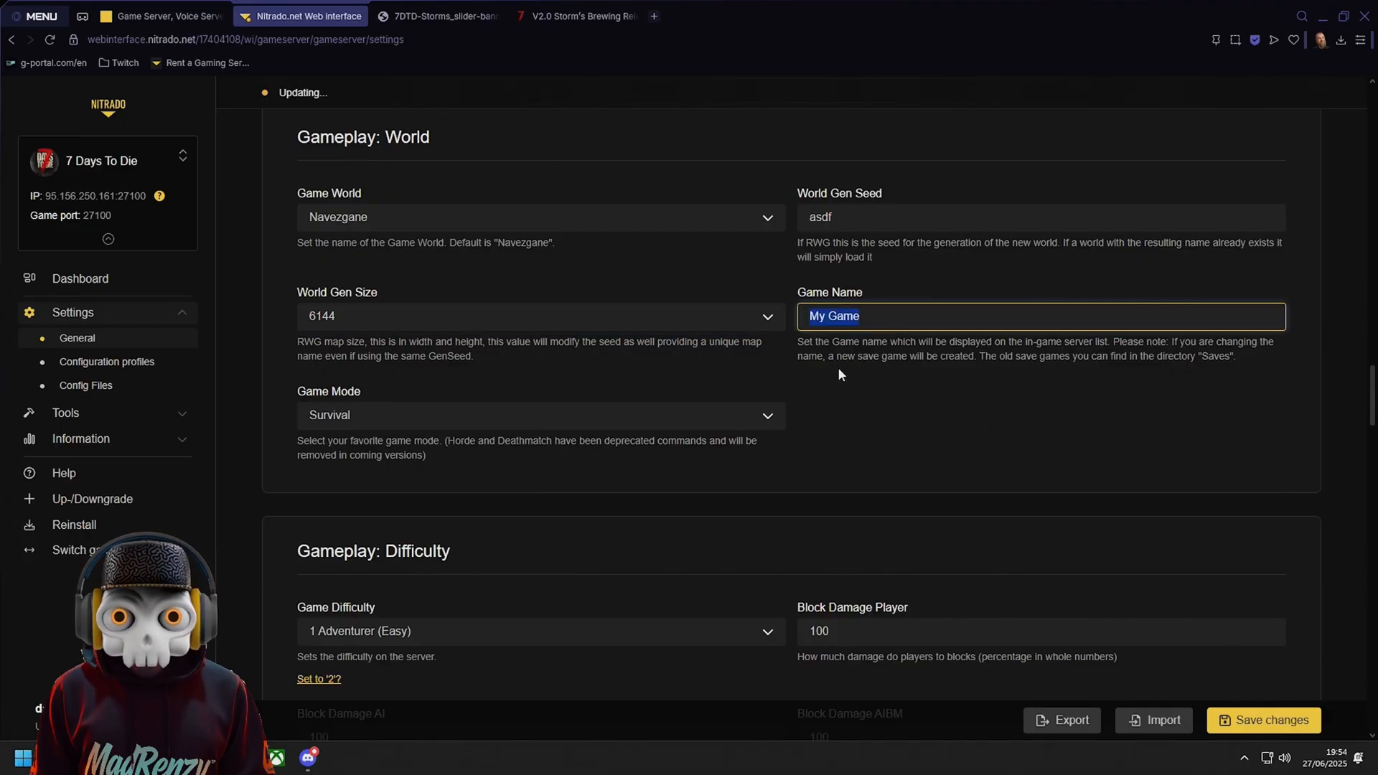
type("Our fir")
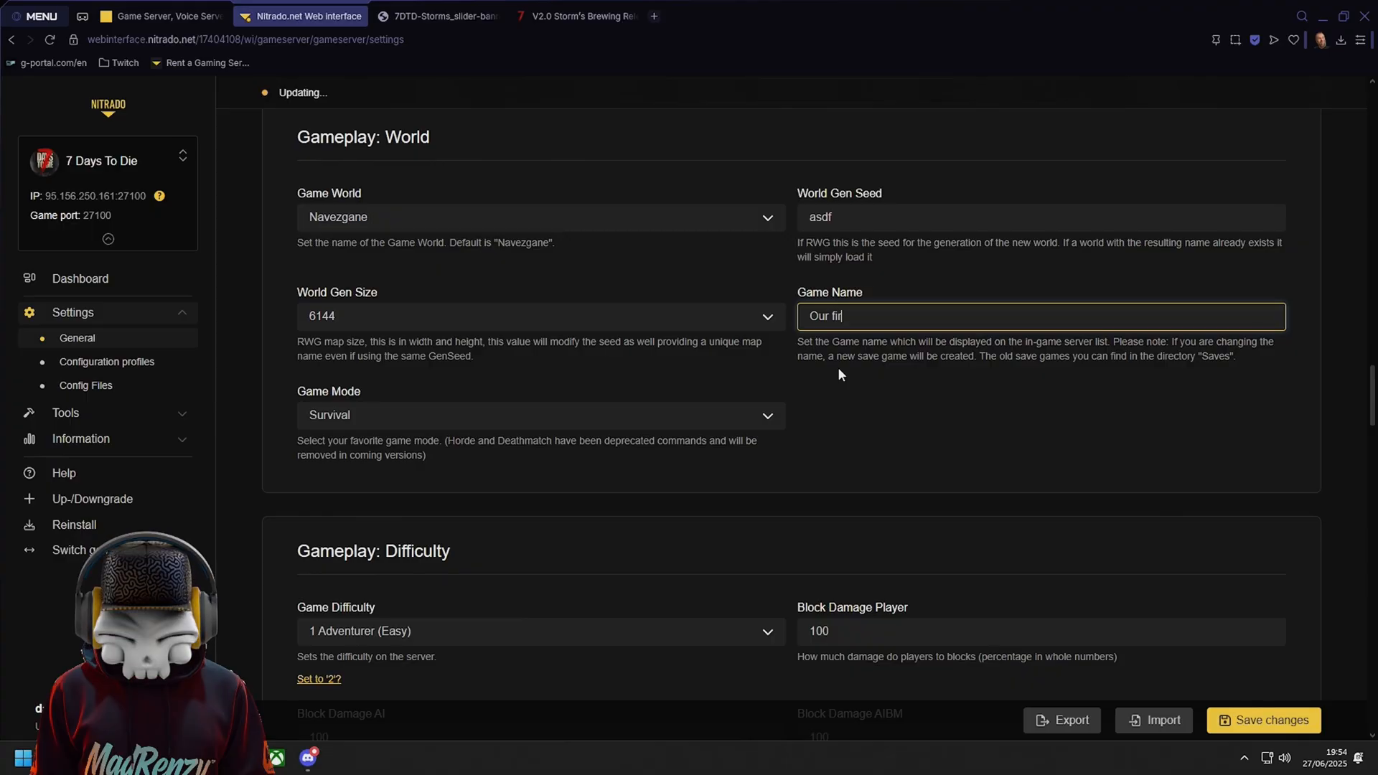
type("st world")
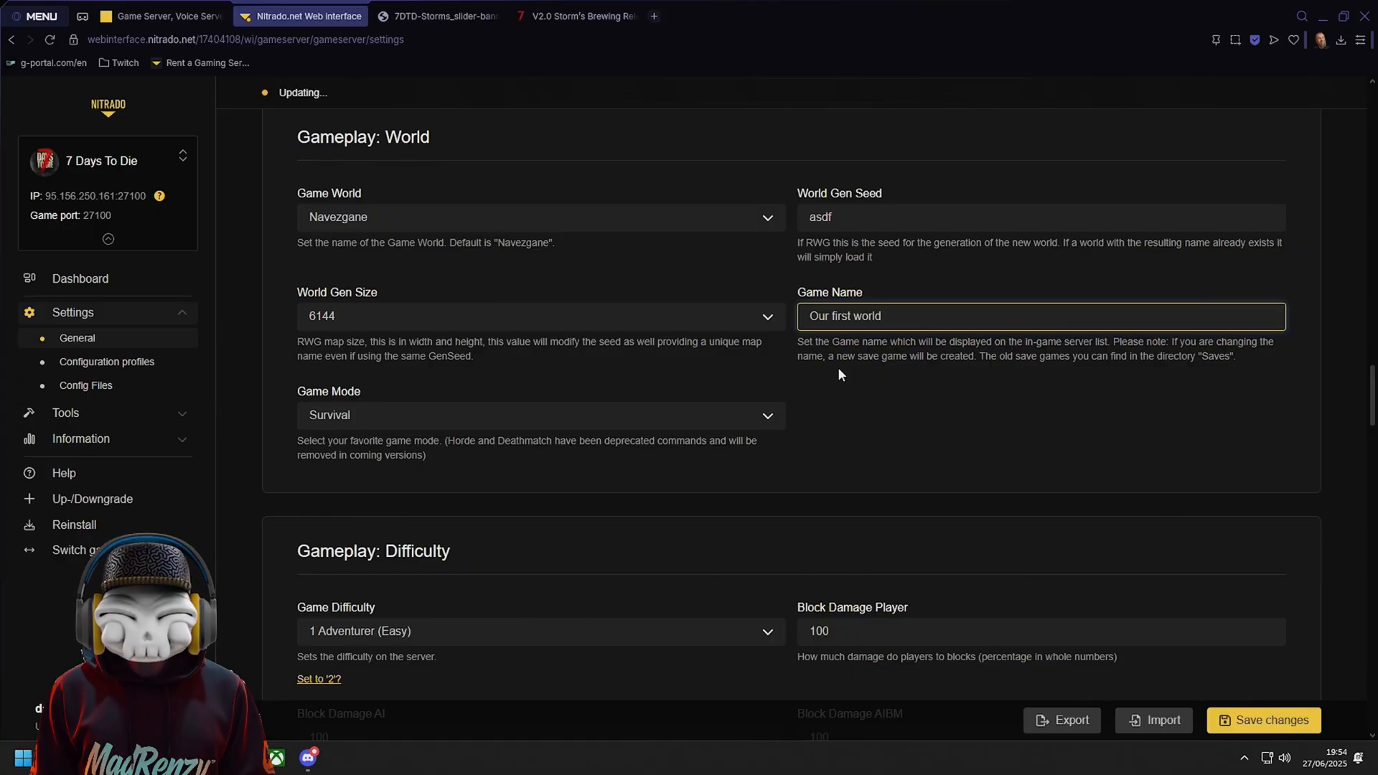
left_click(837, 367)
Check the available game modes and select Survival
scroll(412, 532, "down", 3)
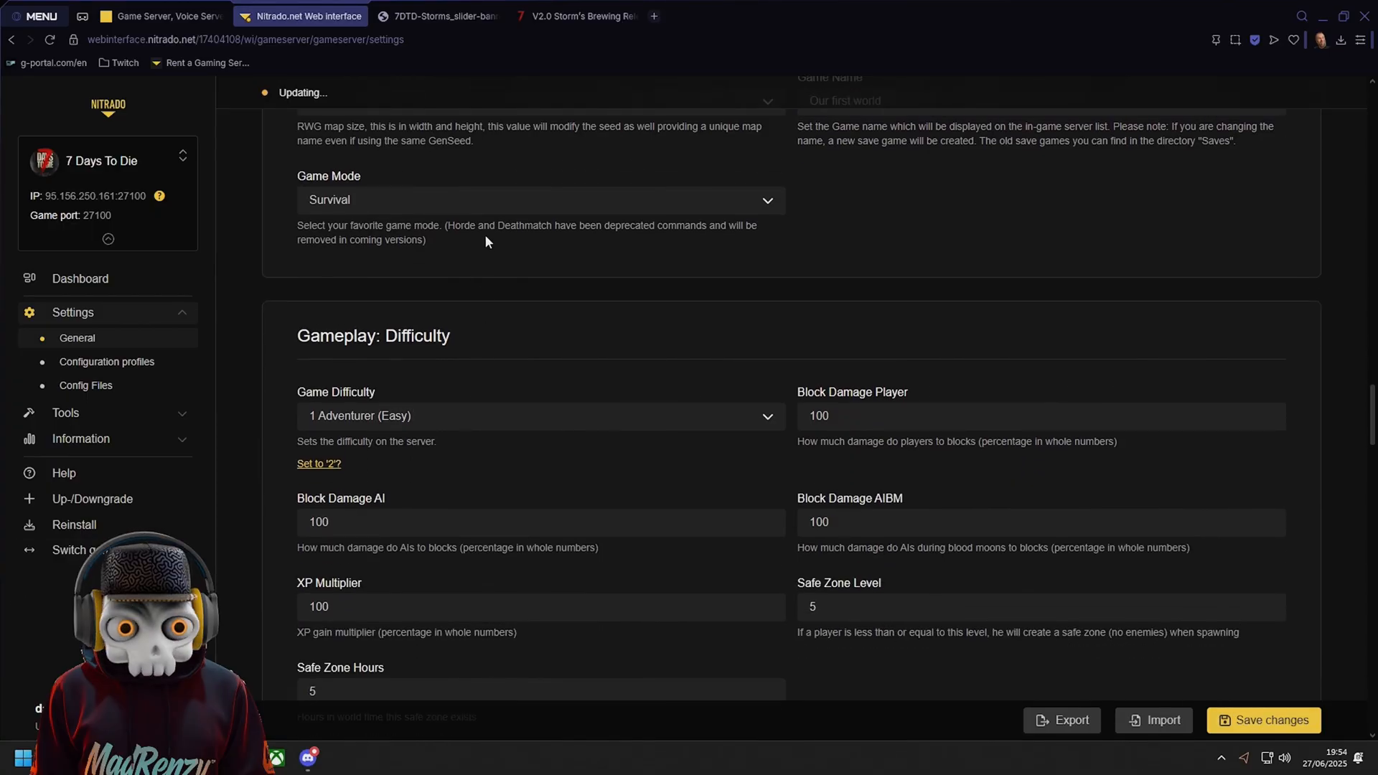
left_click(478, 208)
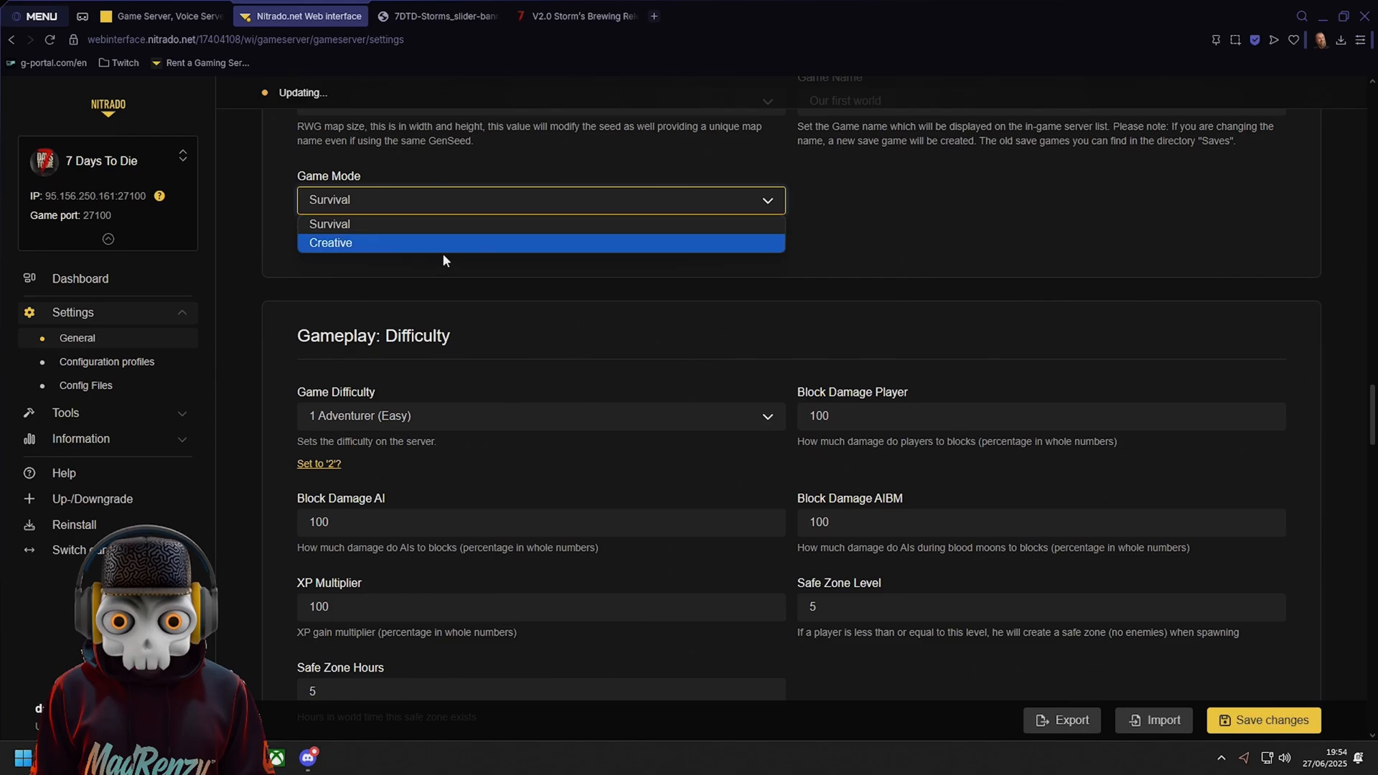
left_click(445, 227)
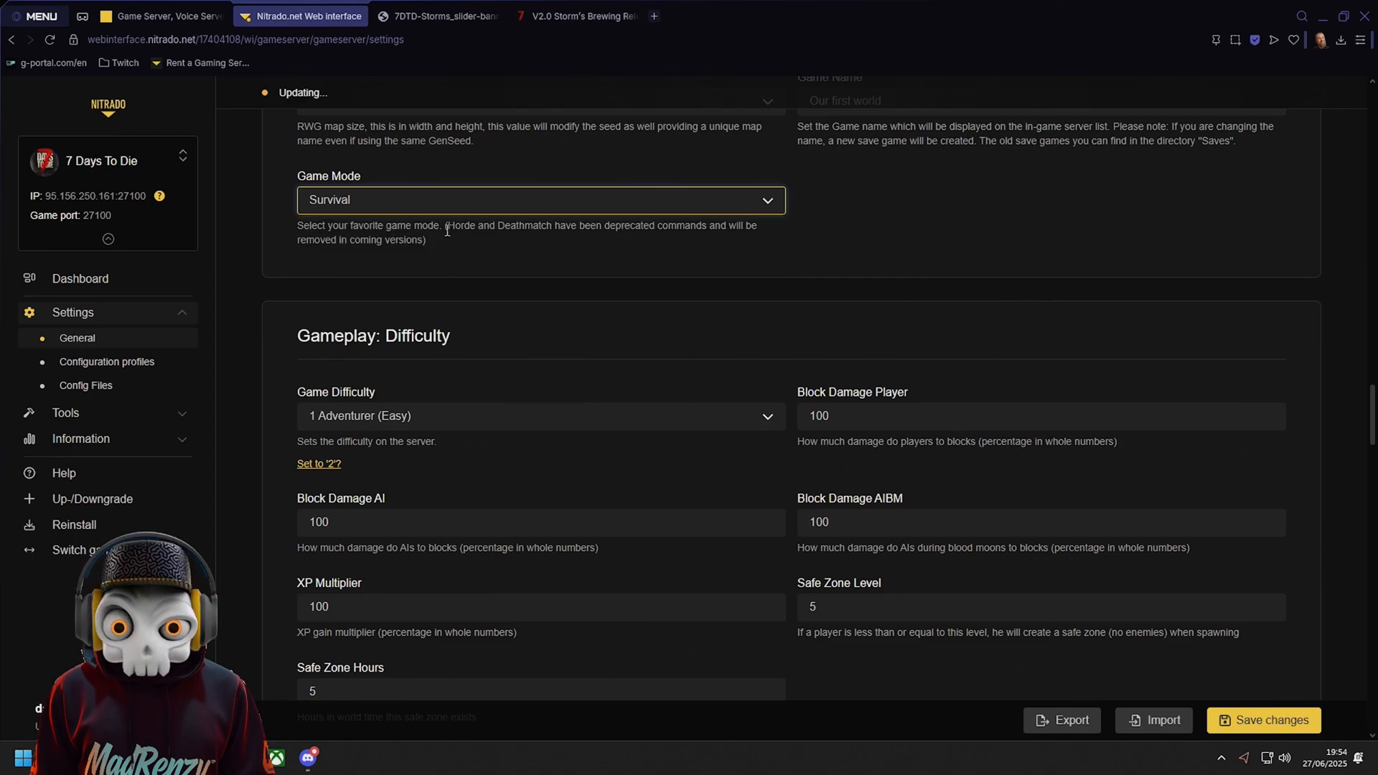
Check the available game difficulty levels in the gameplay difficulty settings
scroll(485, 379, "up", 3)
scroll(486, 378, "down", 10)
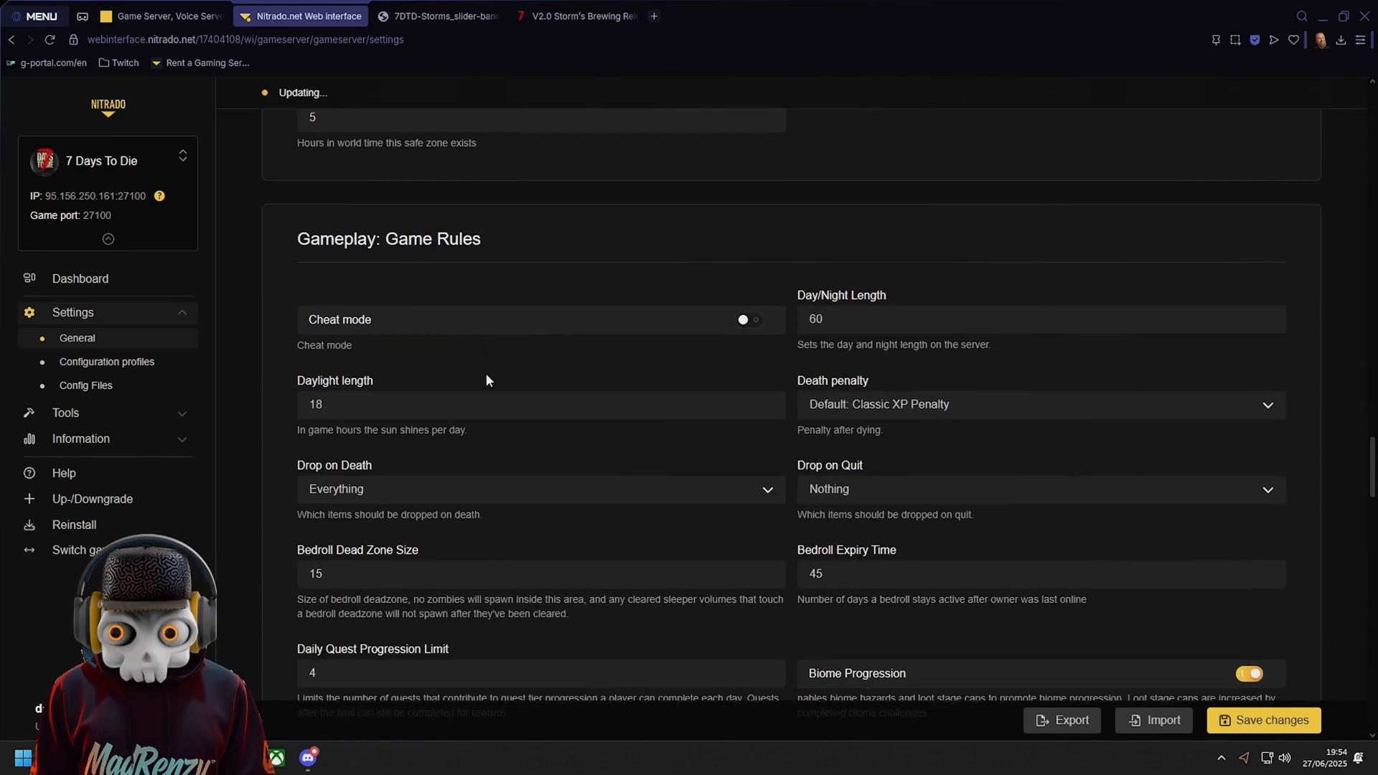
scroll(485, 373, "up", 7)
scroll(484, 373, "down", 1)
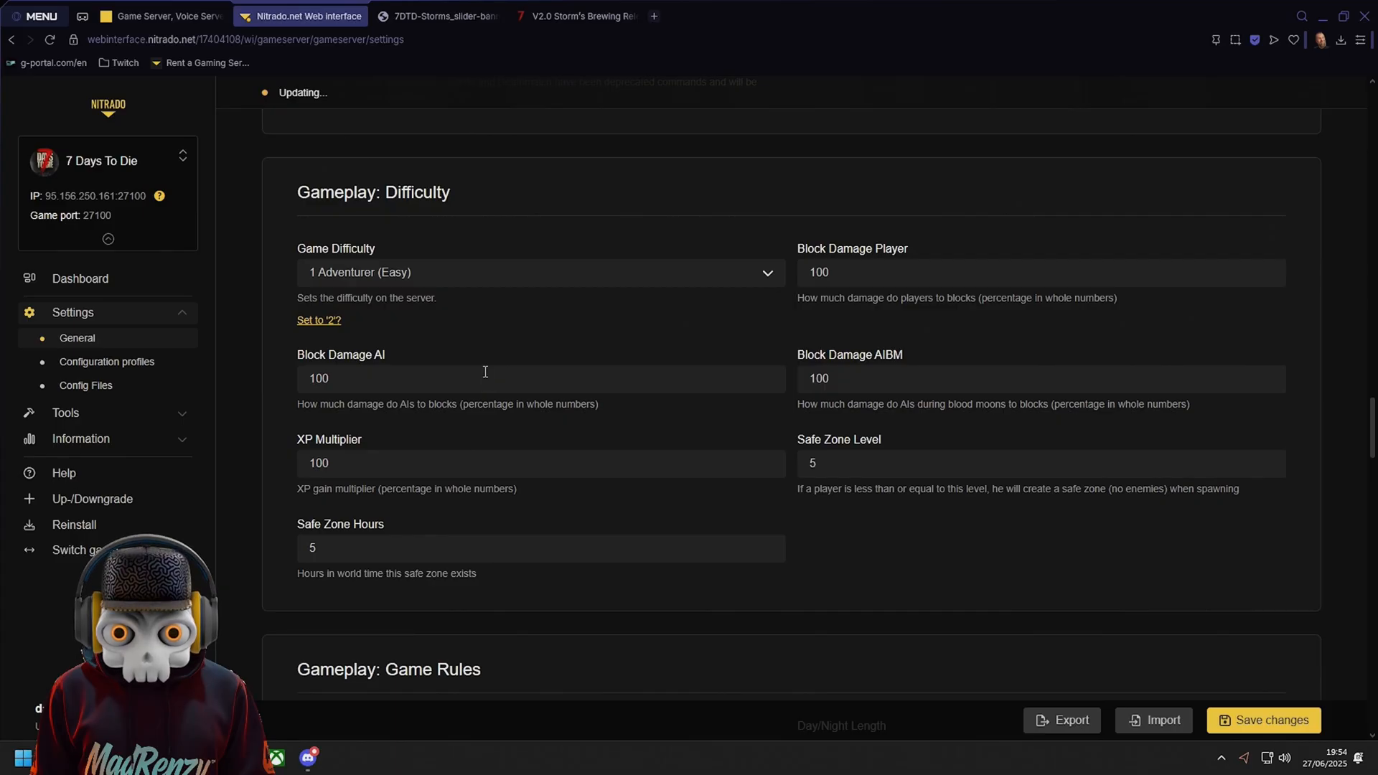
left_click(431, 280)
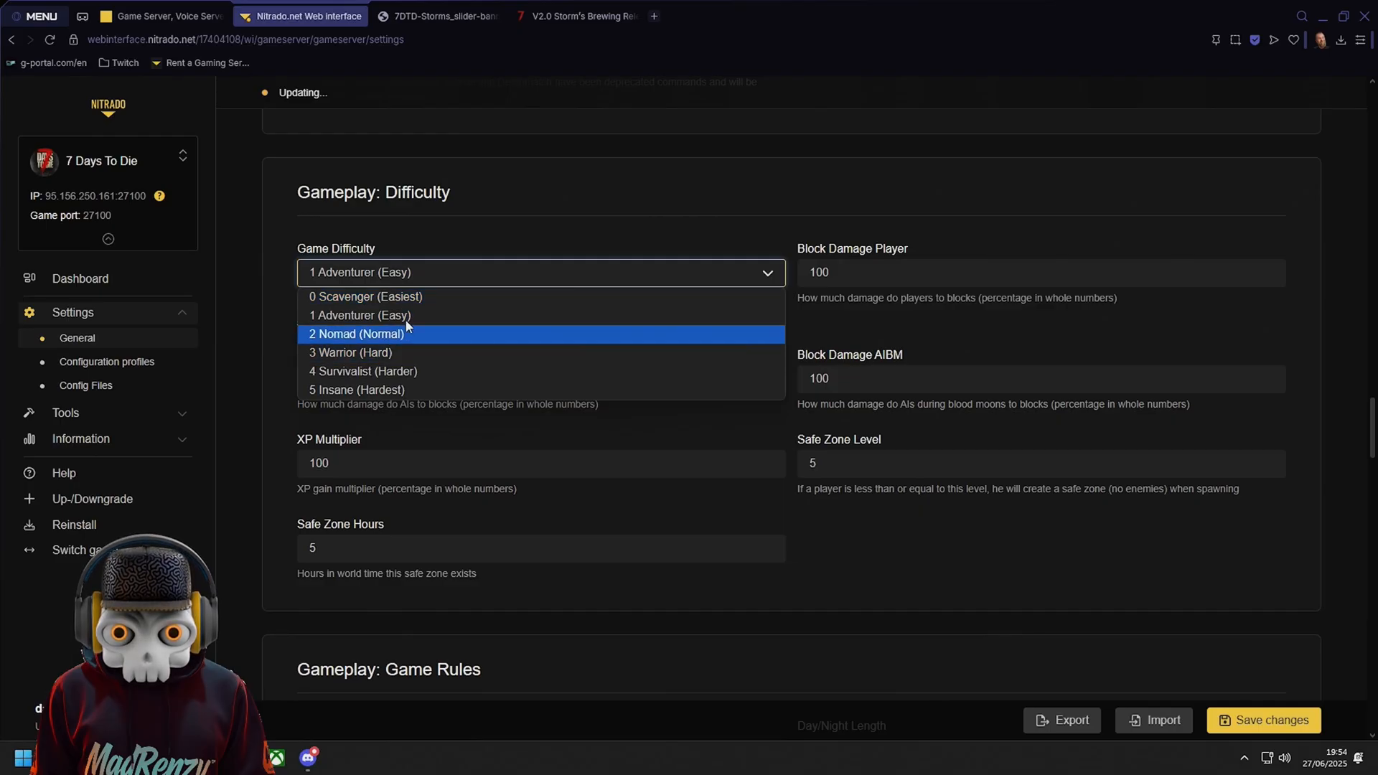
left_click(670, 200)
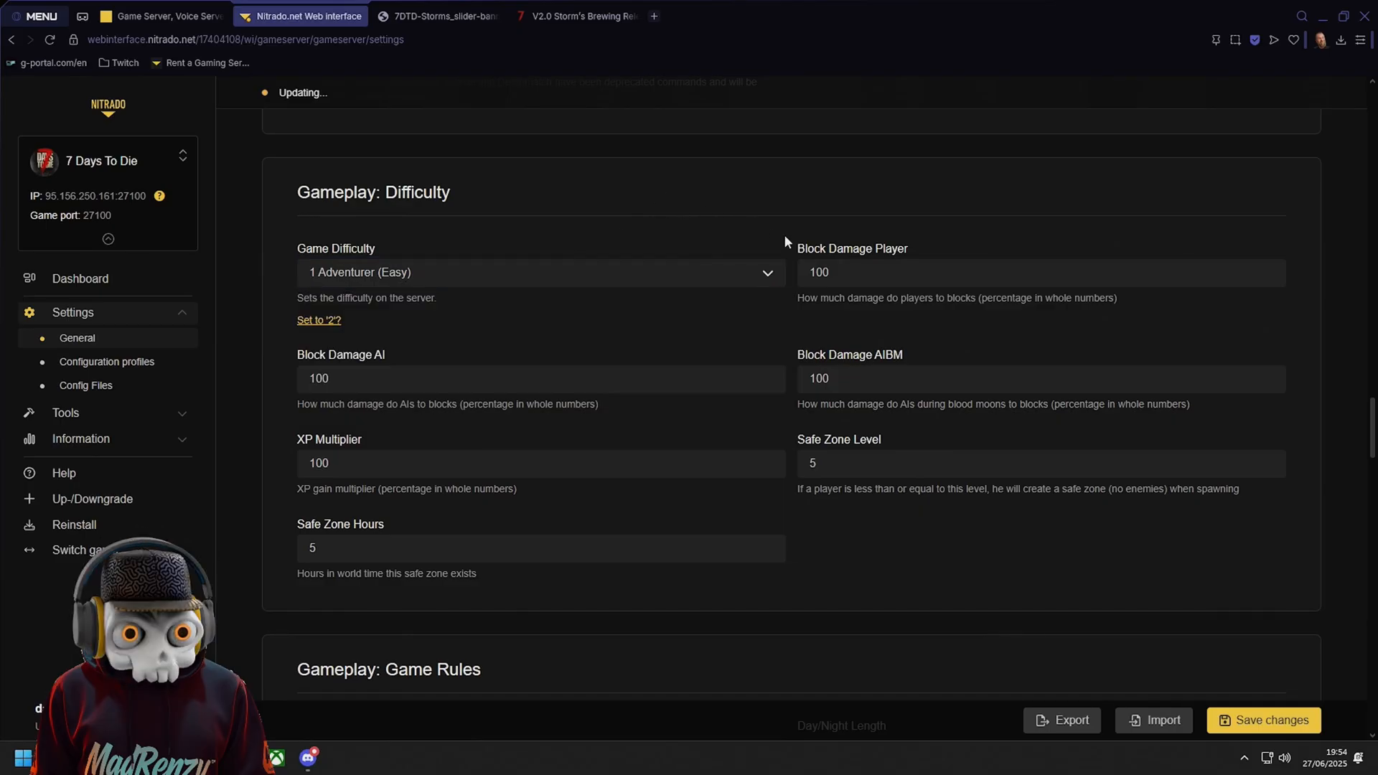
Examine the remaining difficulty settings and the game rules, including day/night length, daylight length, death penalty and item drops
scroll(553, 539, "down", 1)
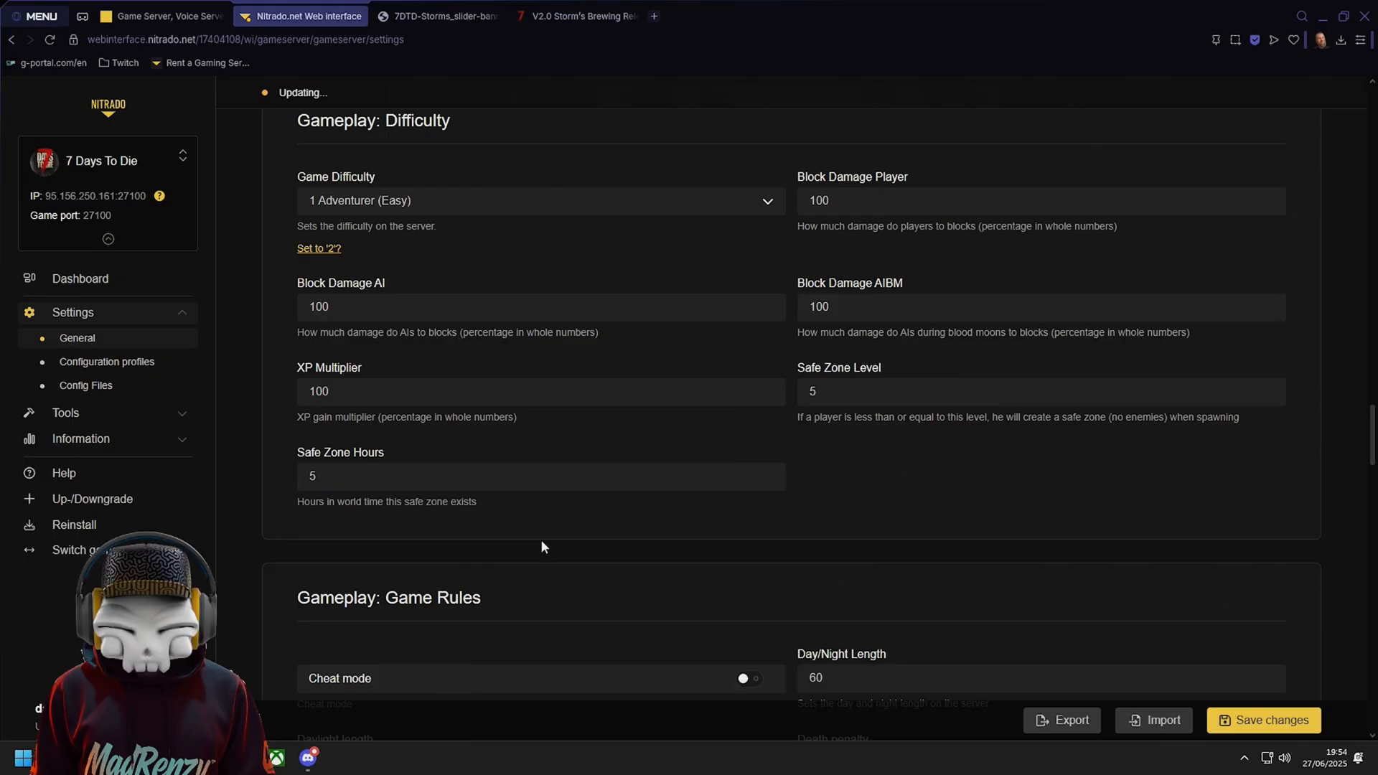
scroll(686, 534, "down", 5)
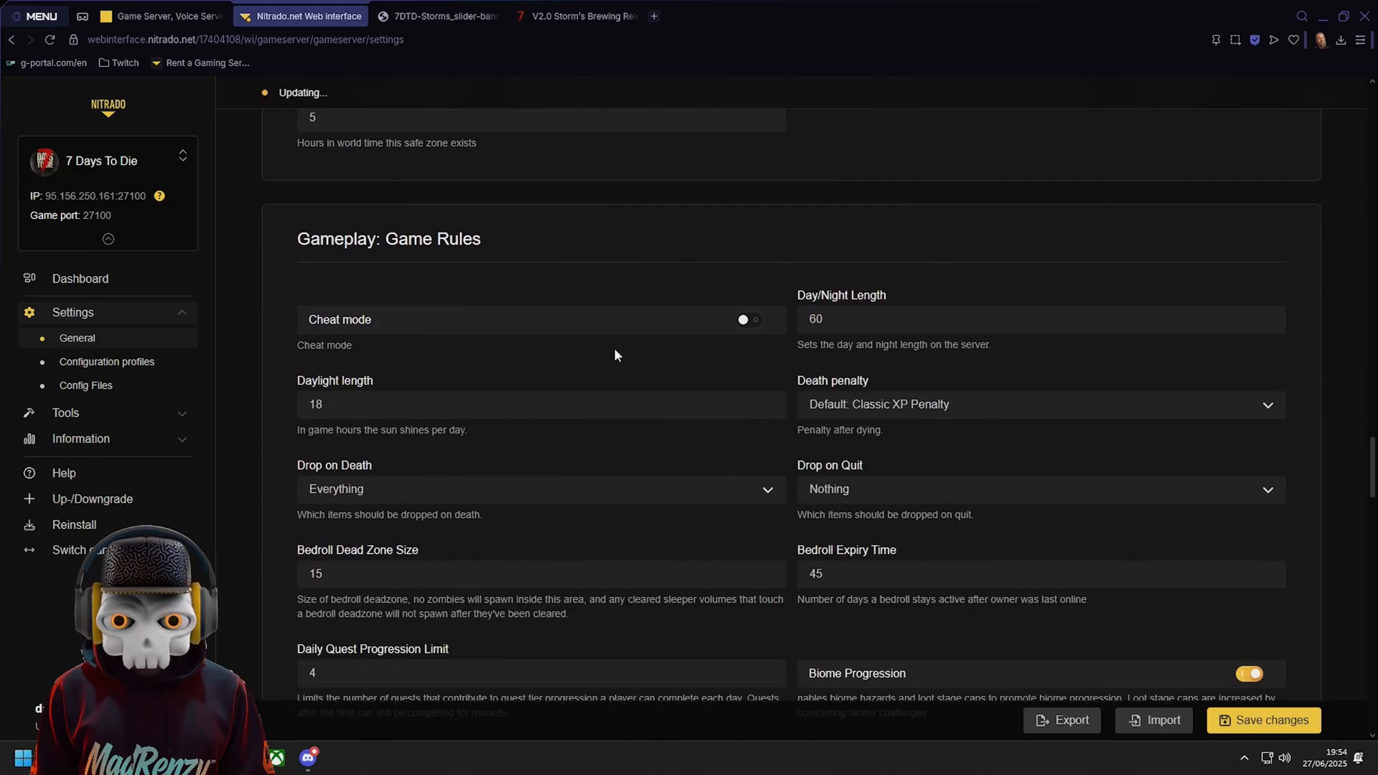
scroll(588, 336, "down", 1)
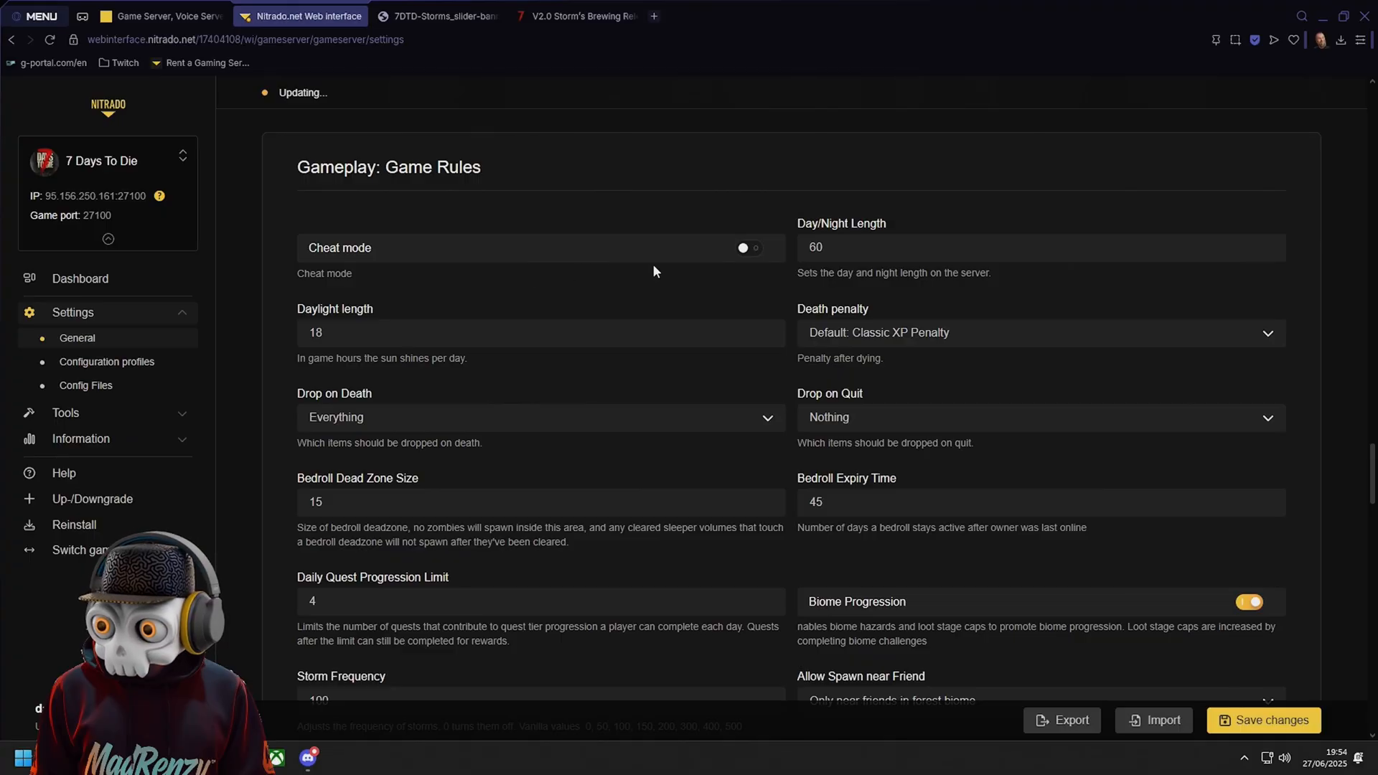
left_click(844, 253)
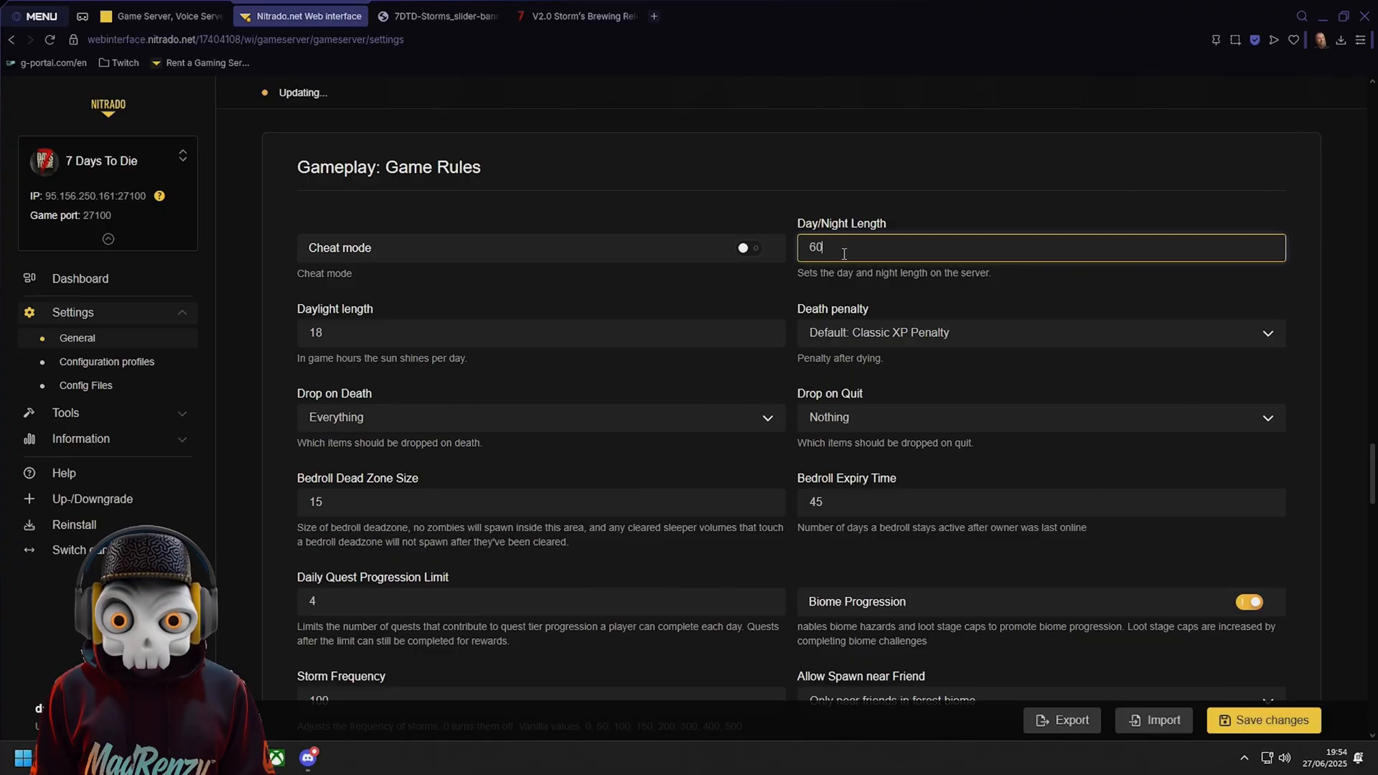
left_click(326, 346)
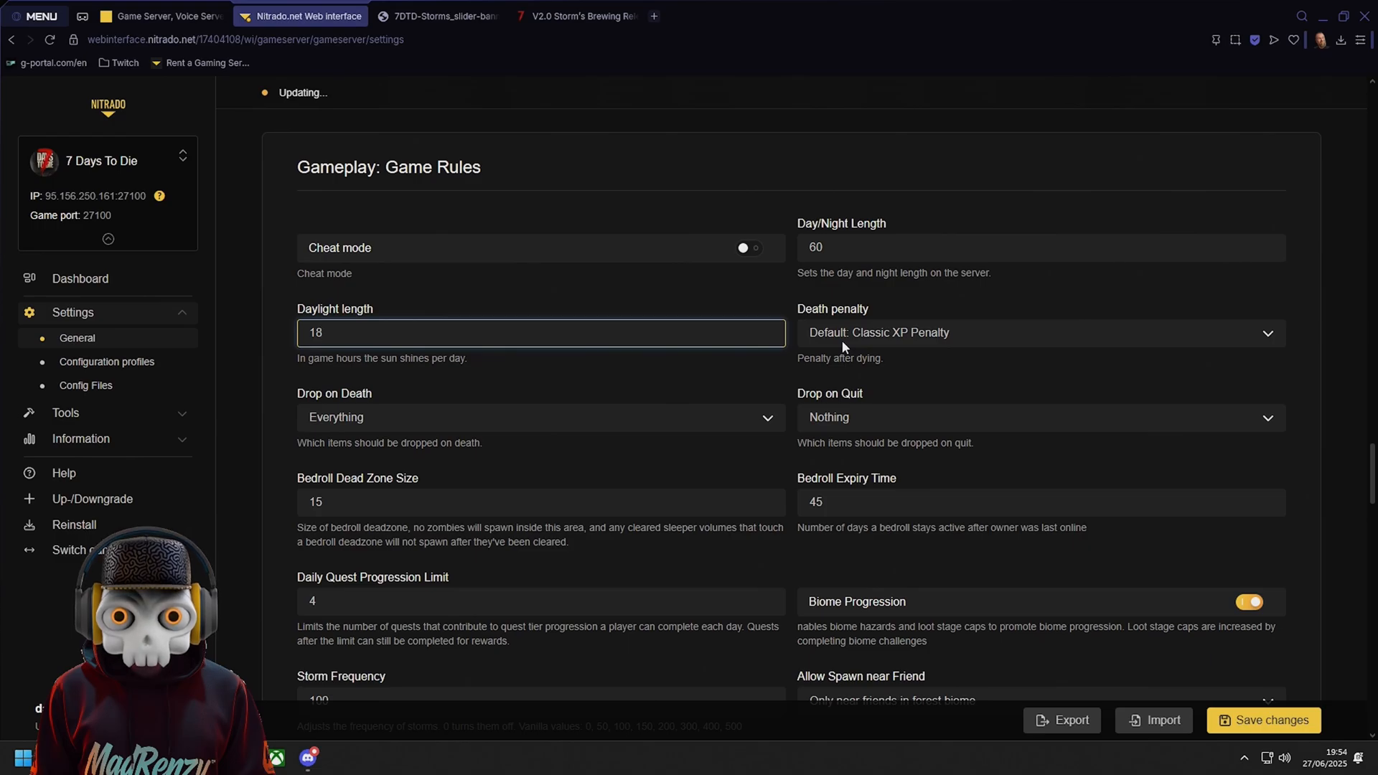
scroll(444, 430, "down", 1)
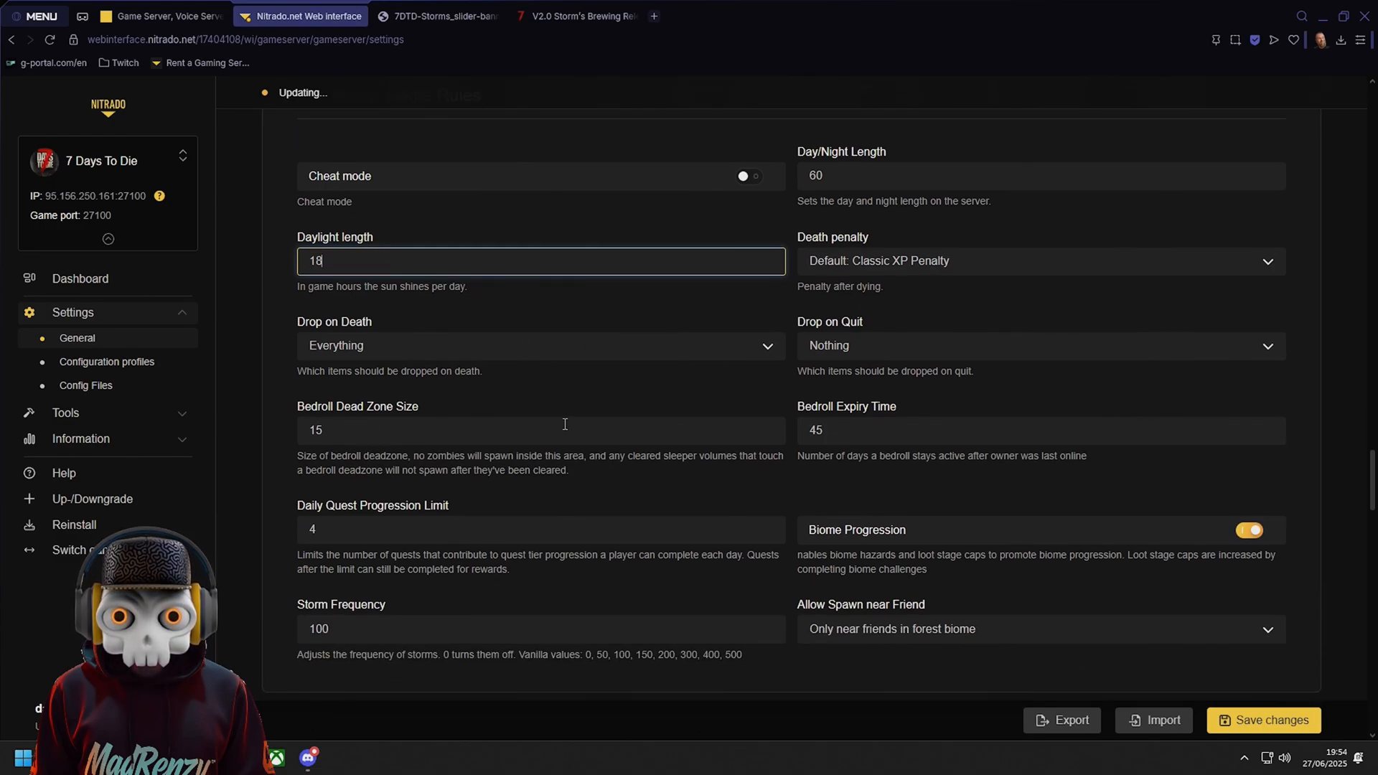
scroll(563, 428, "down", 5)
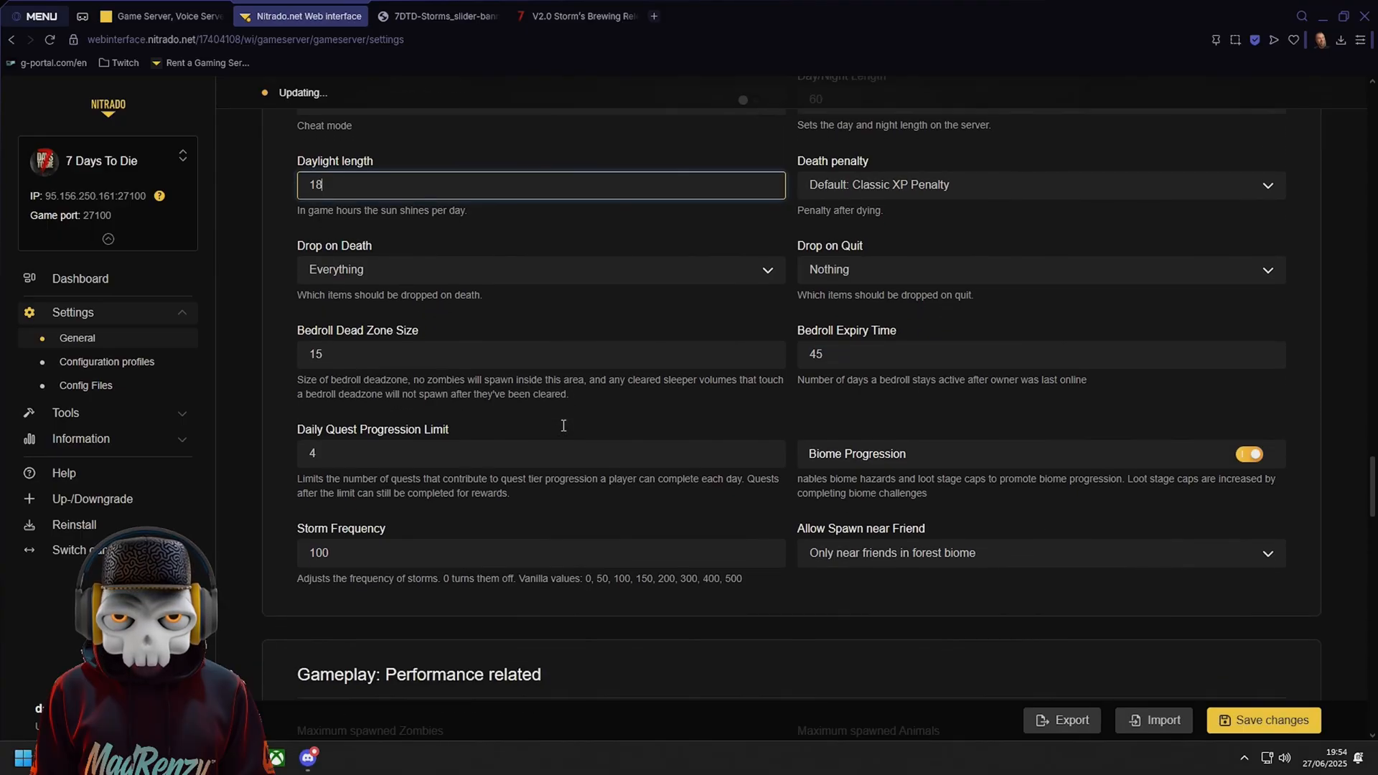
Examine the remaining game rules and the performance, zombie and loot settings, including loot abundance and loot respawn days
scroll(563, 439, "down", 3)
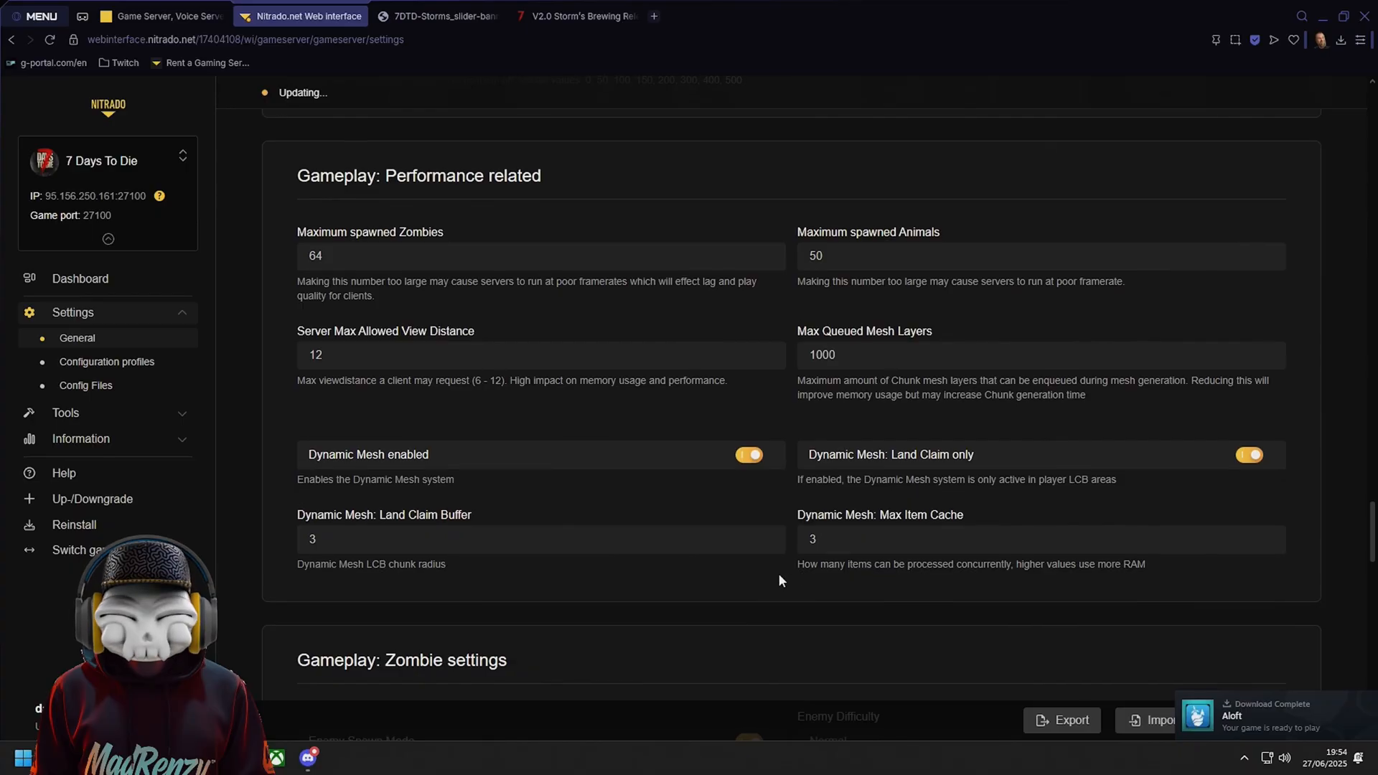
scroll(775, 571, "down", 5)
scroll(532, 369, "down", 2)
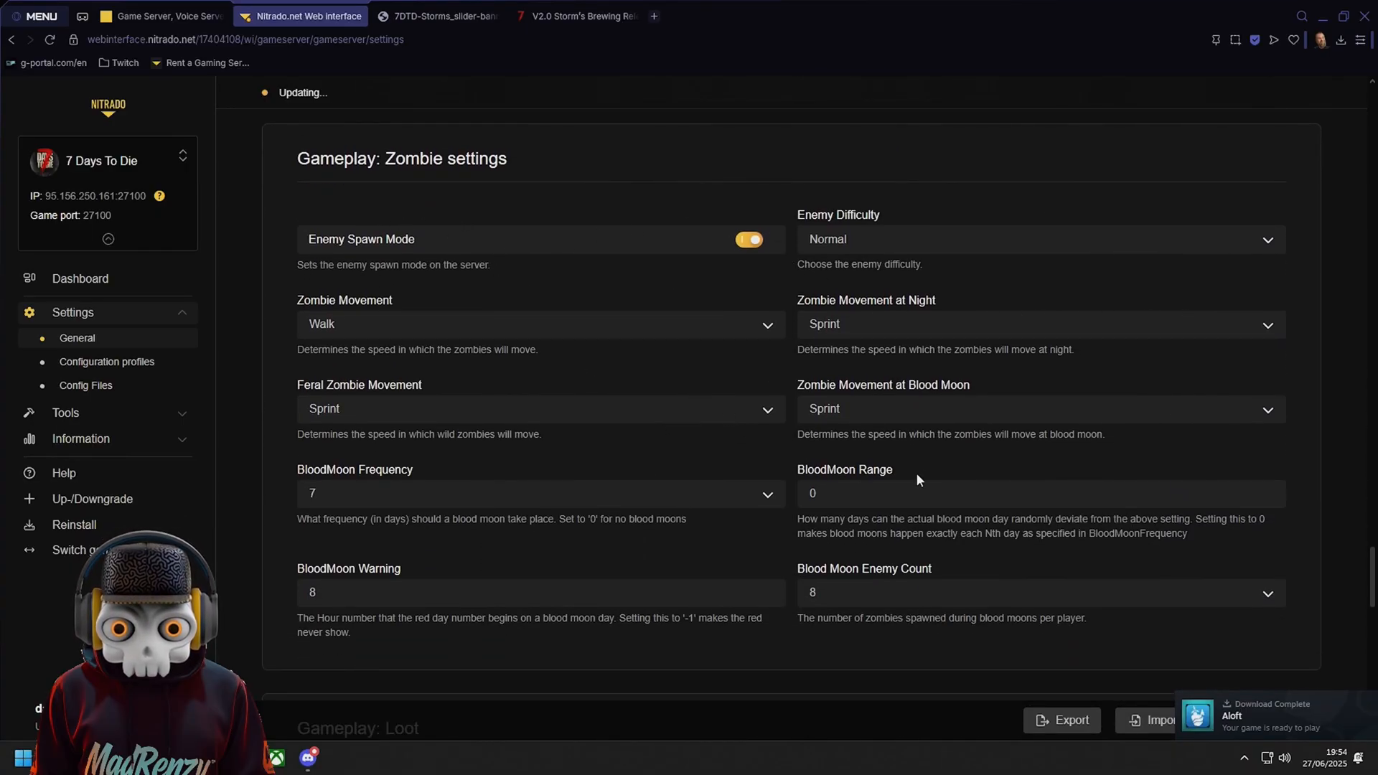
scroll(770, 524, "down", 7)
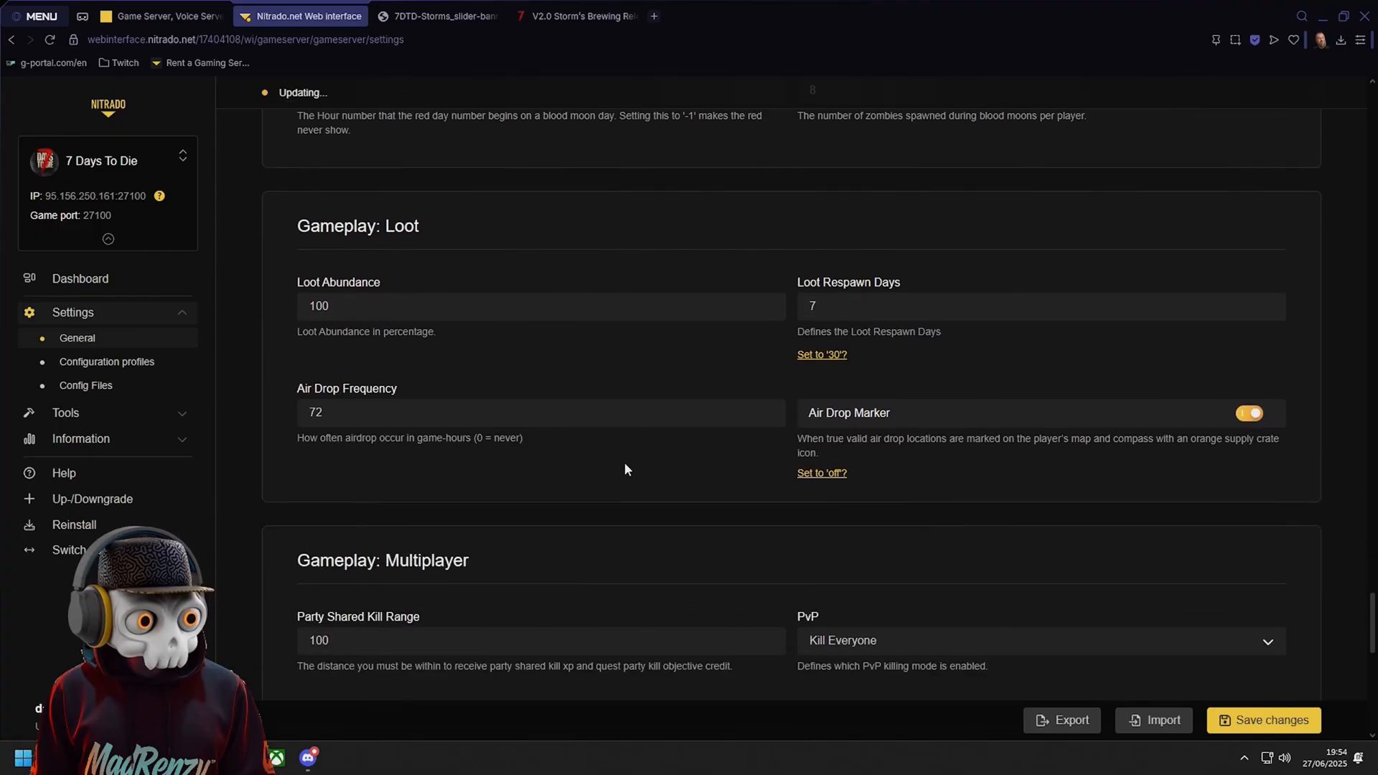
left_click(356, 307)
left_click(570, 350)
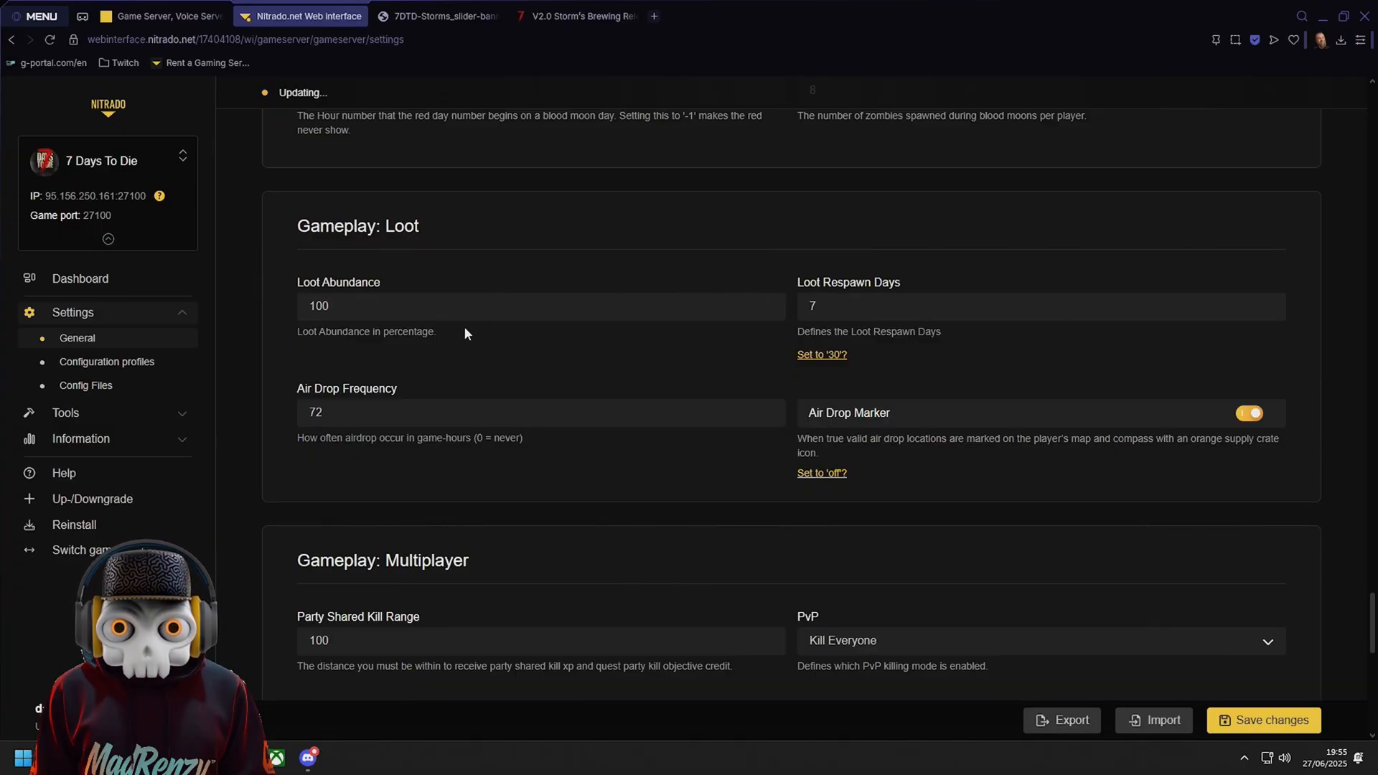
left_click(843, 318)
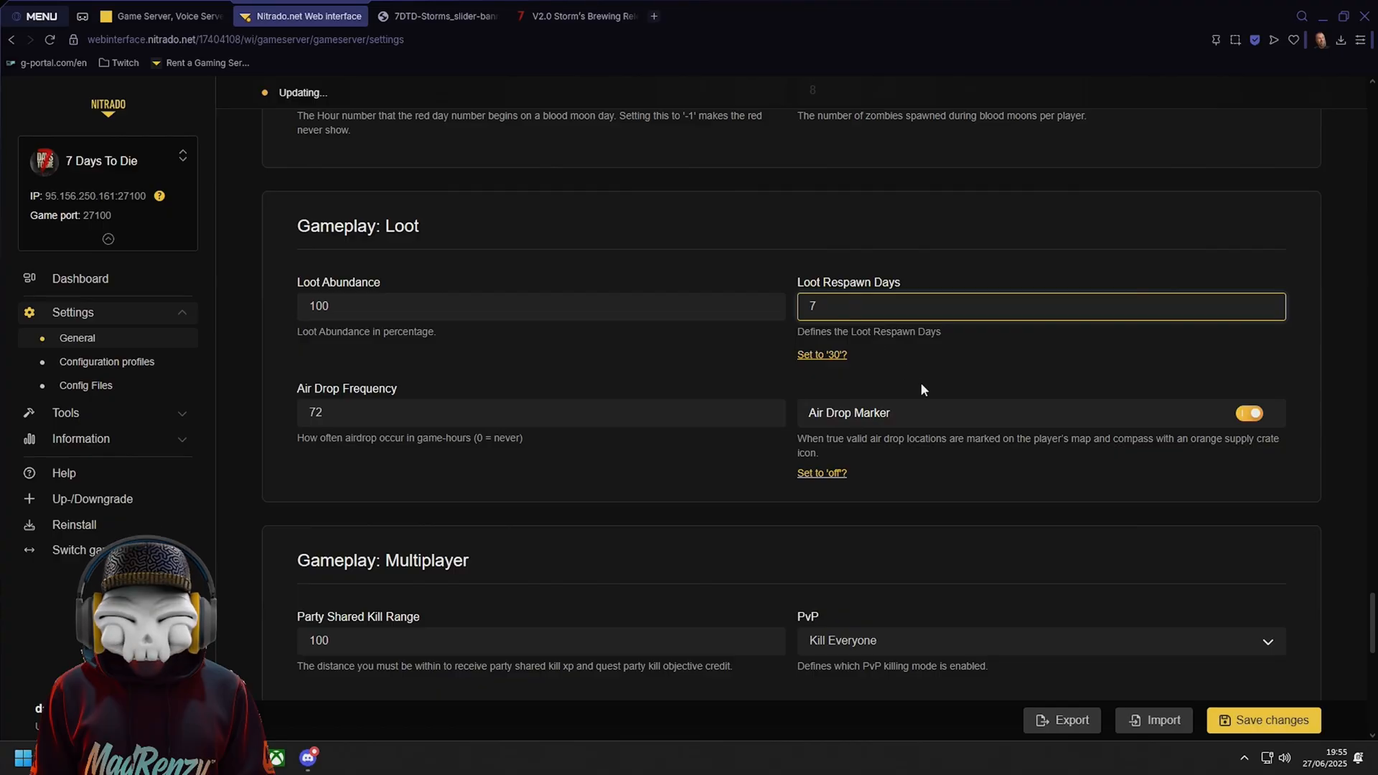
left_click_drag(975, 326, 782, 350)
left_click(689, 397)
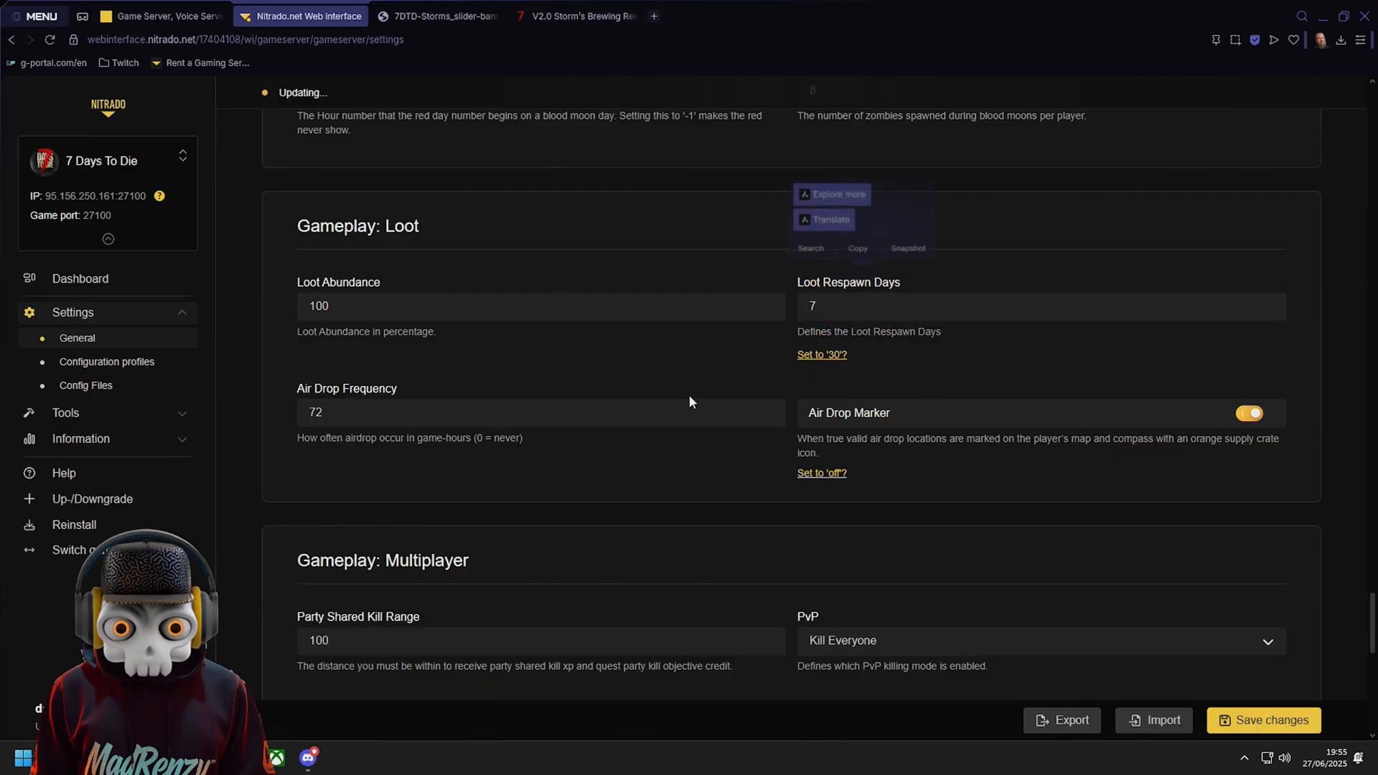
Set the Air Drop Frequency in the loot settings to 24 game-hours
scroll(505, 467, "down", 2)
left_click(452, 311)
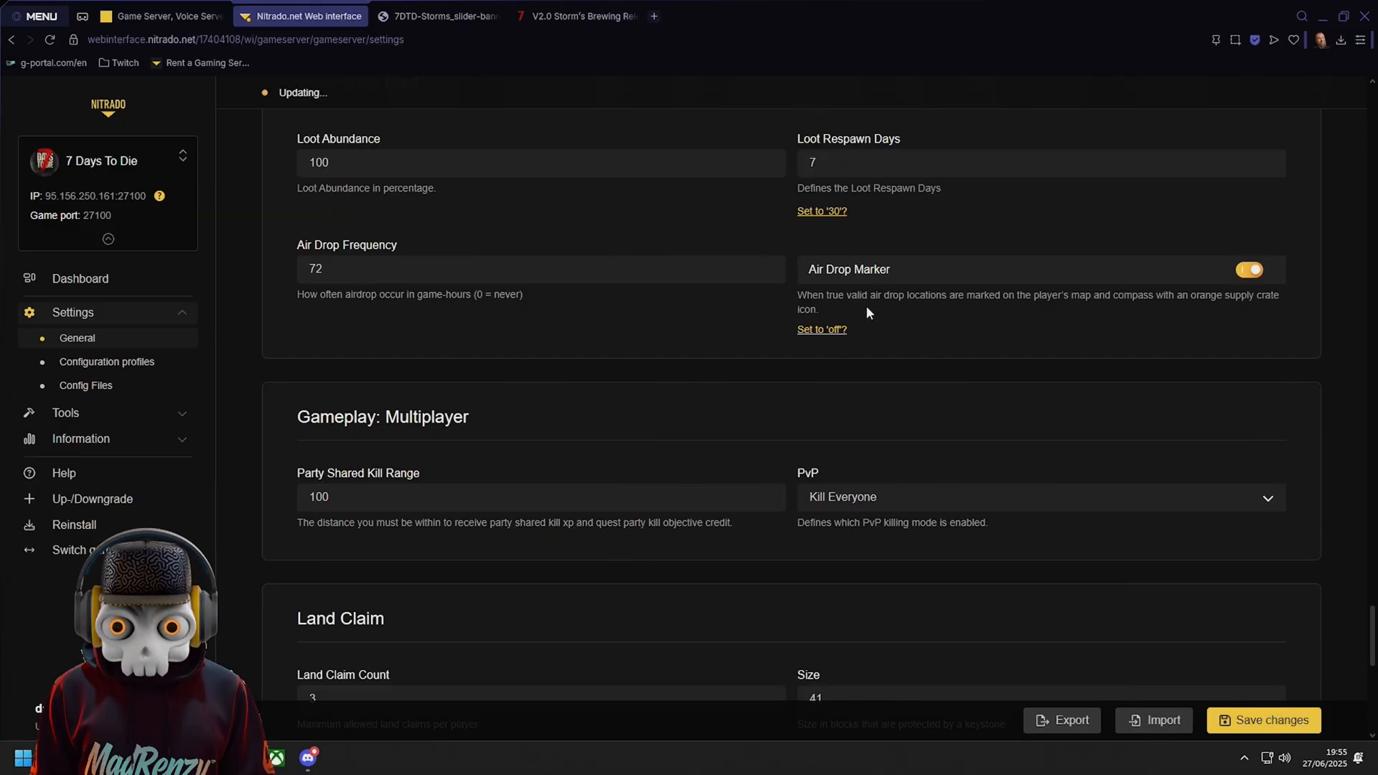
double_click(352, 277)
type("24")
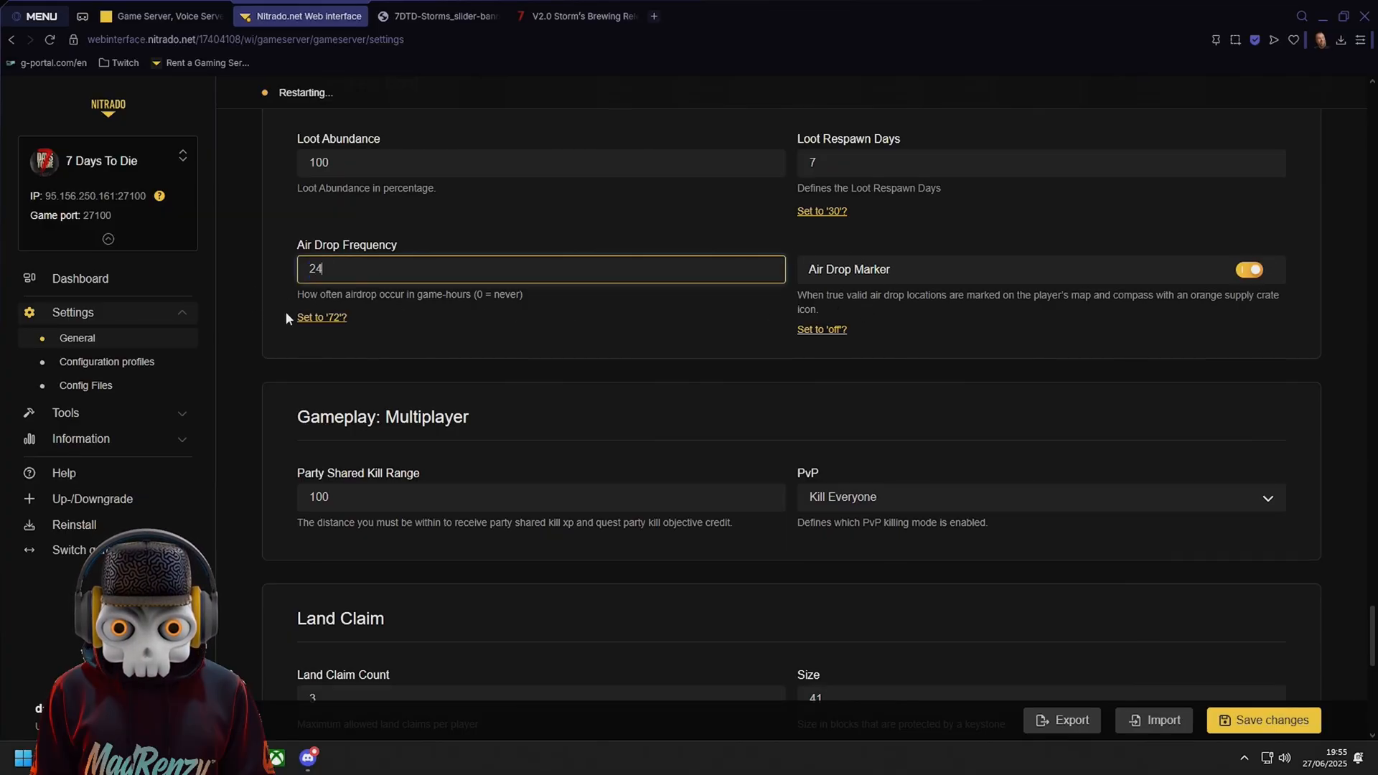
left_click(616, 319)
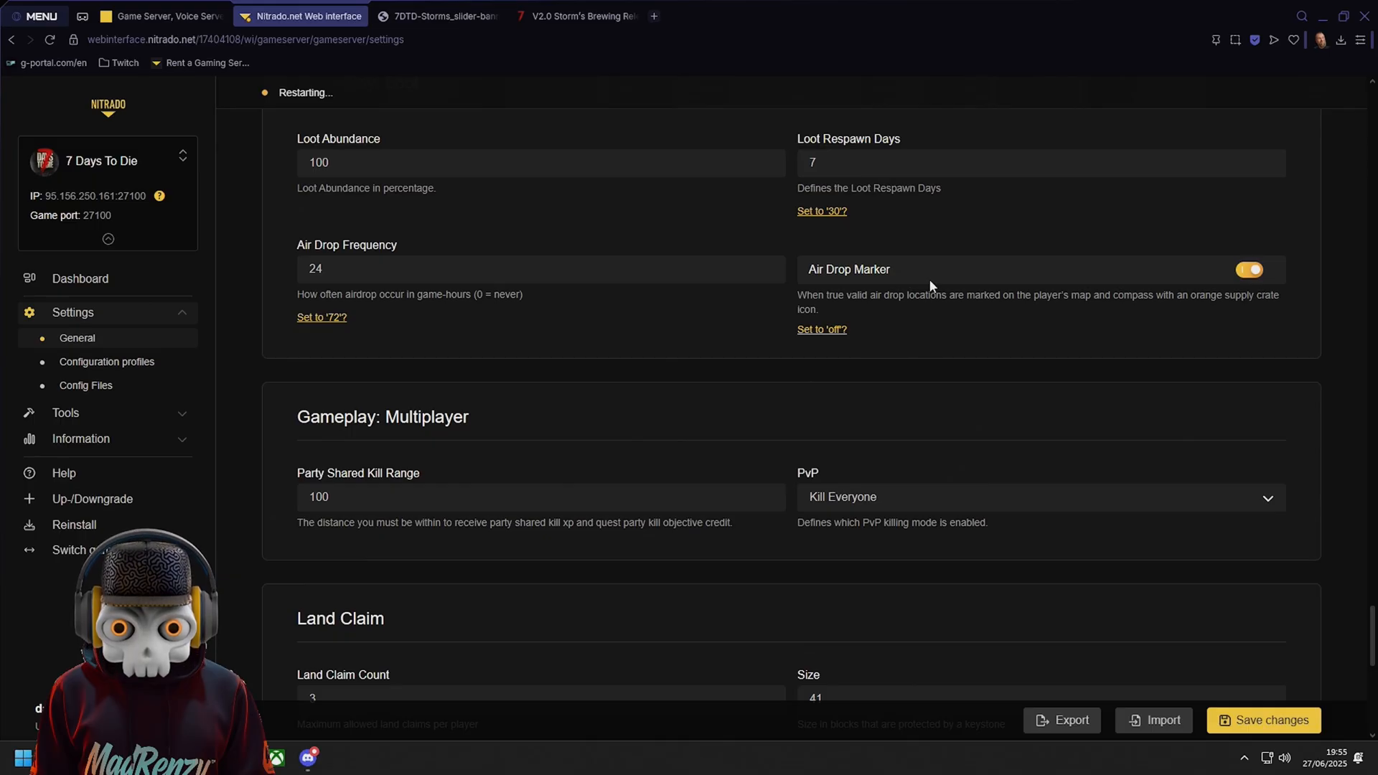
Check the party shared kill range in the multiplayer settings and set PvP to No Killing
scroll(986, 279, "down", 1)
scroll(315, 396, "down", 1)
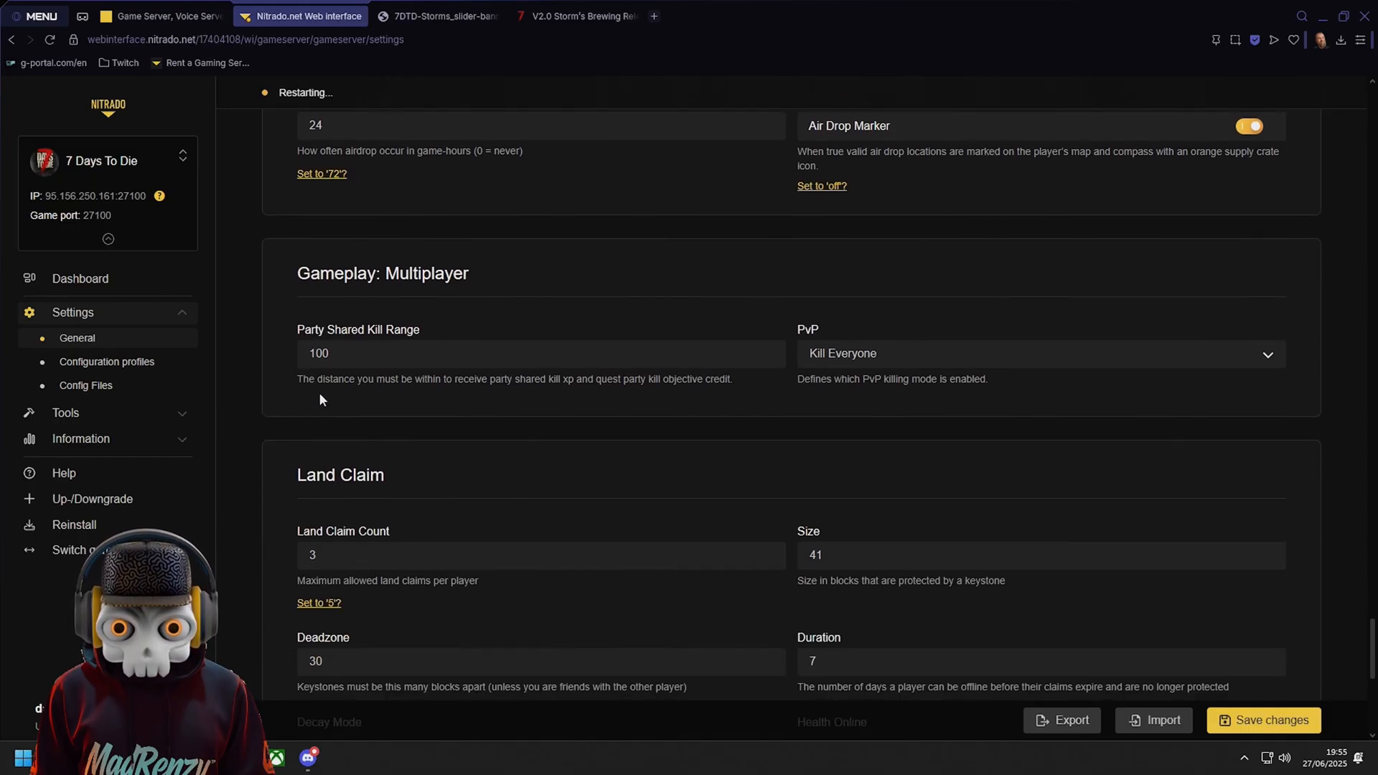
scroll(320, 392, "down", 1)
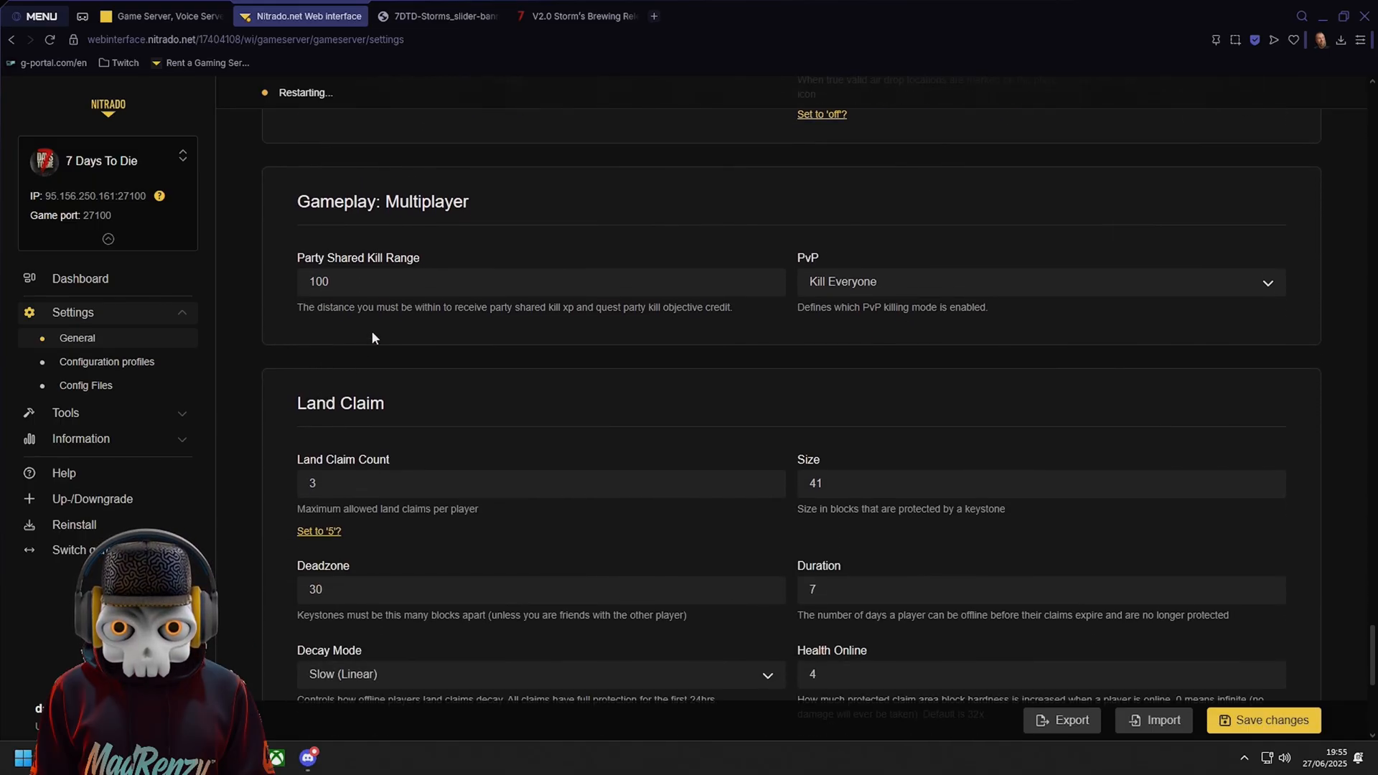
left_click(355, 287)
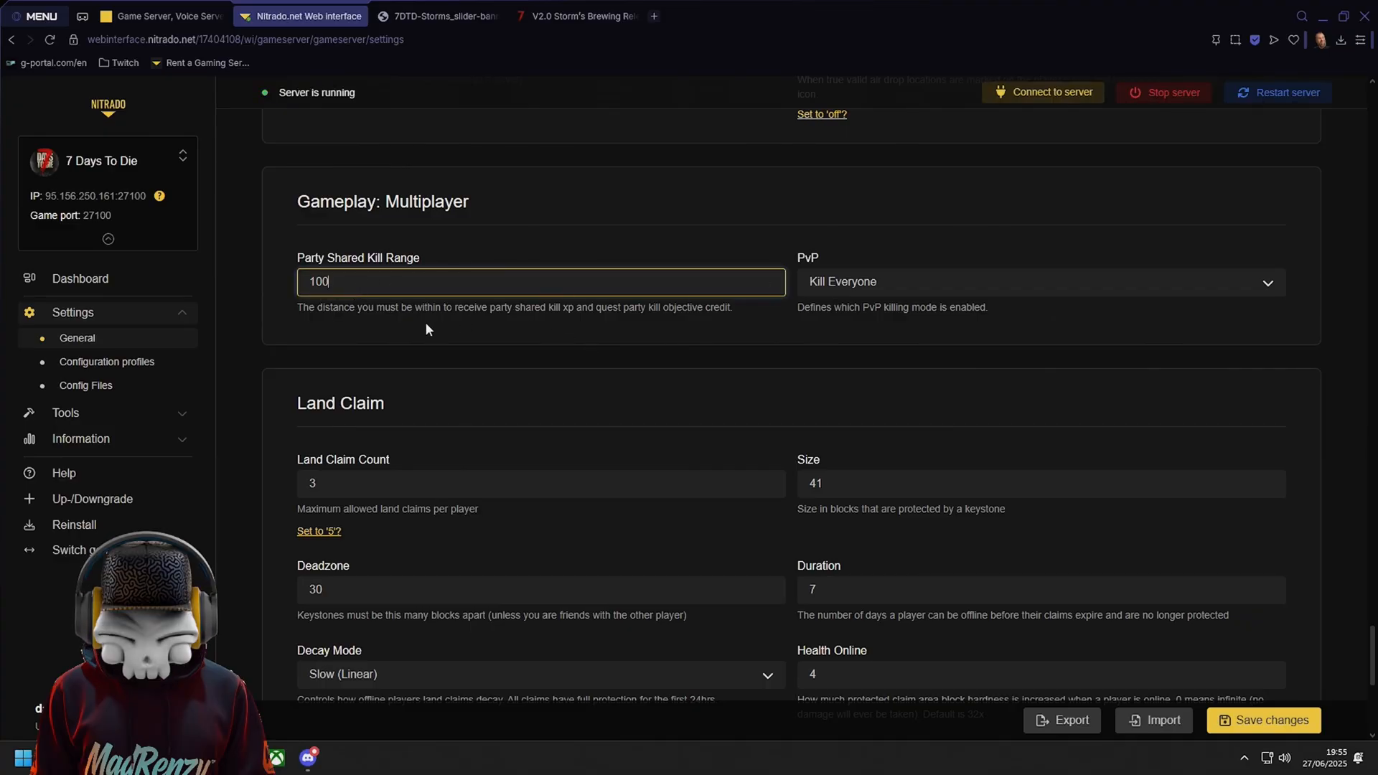
left_click(446, 323)
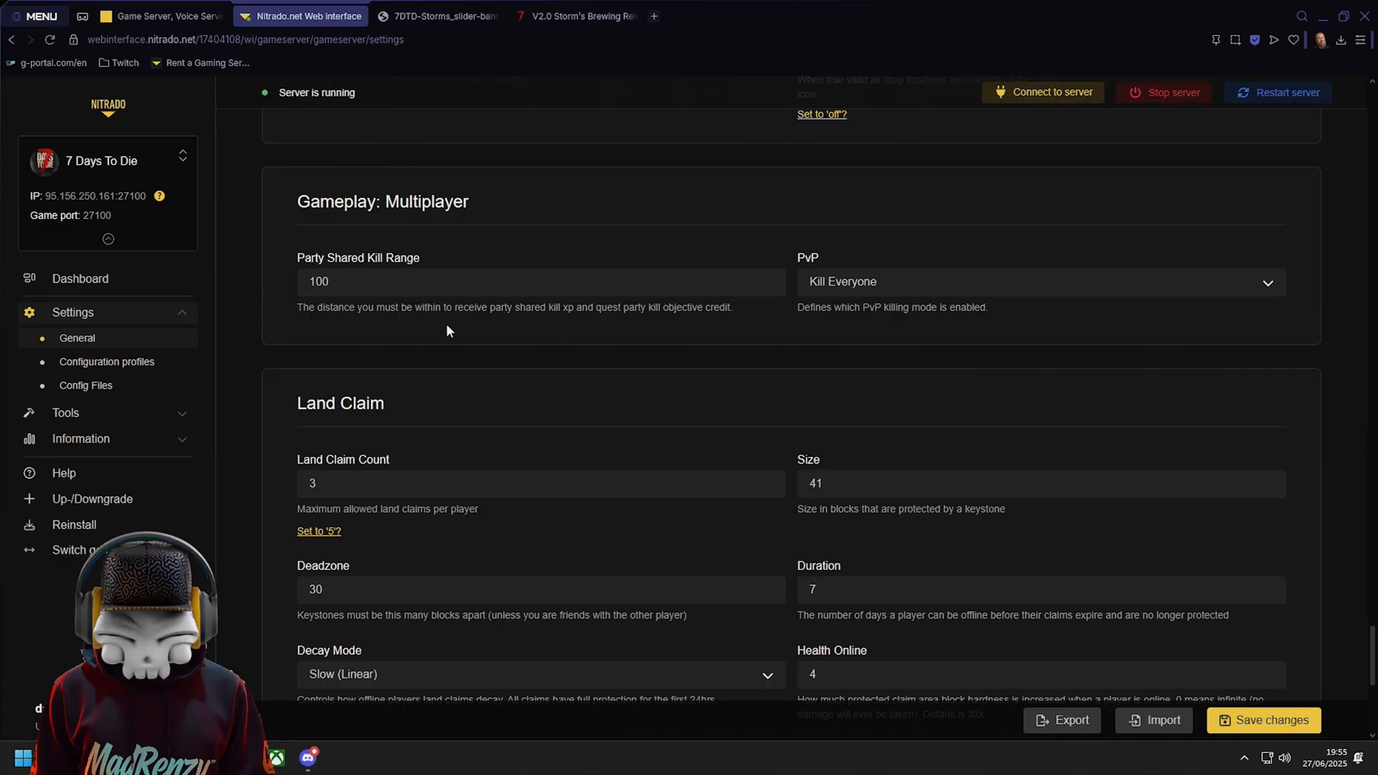
left_click(893, 284)
left_click(862, 304)
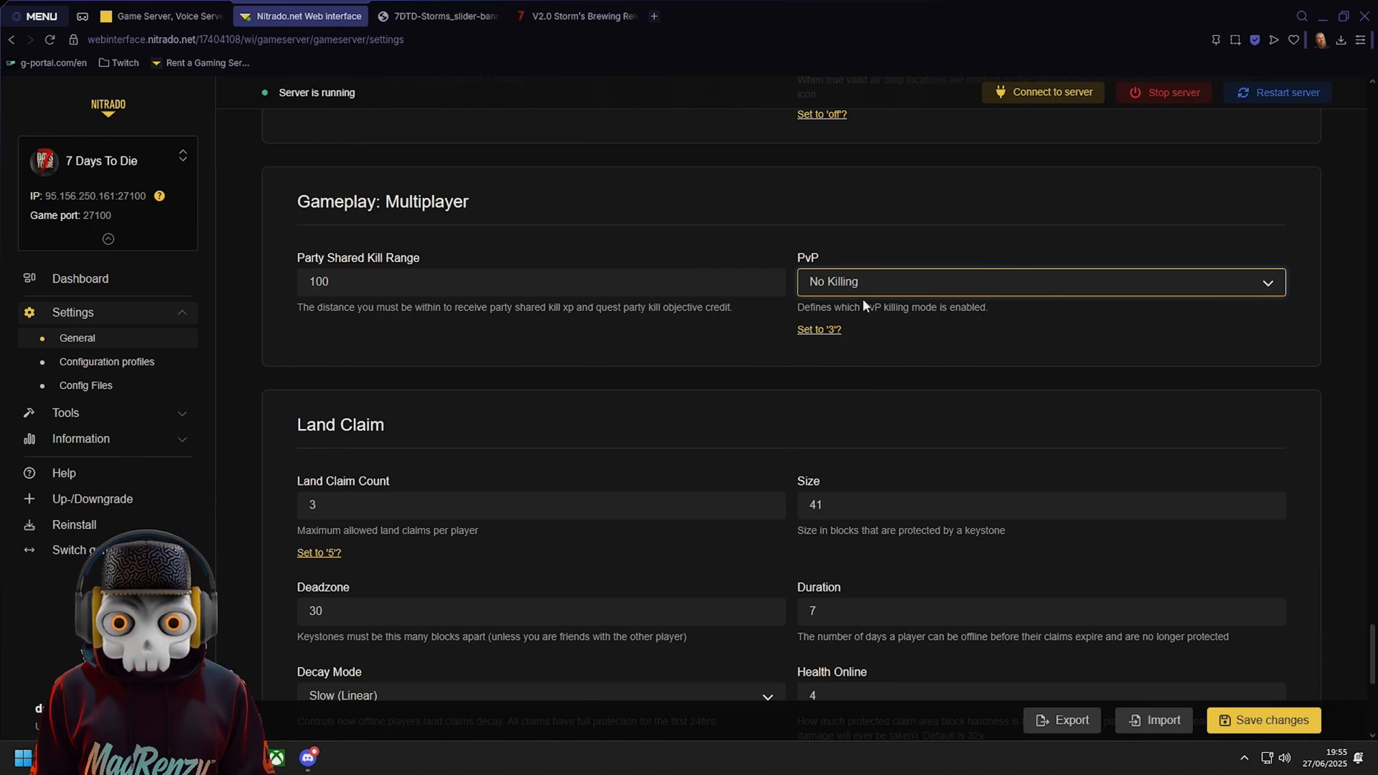
left_click(870, 287)
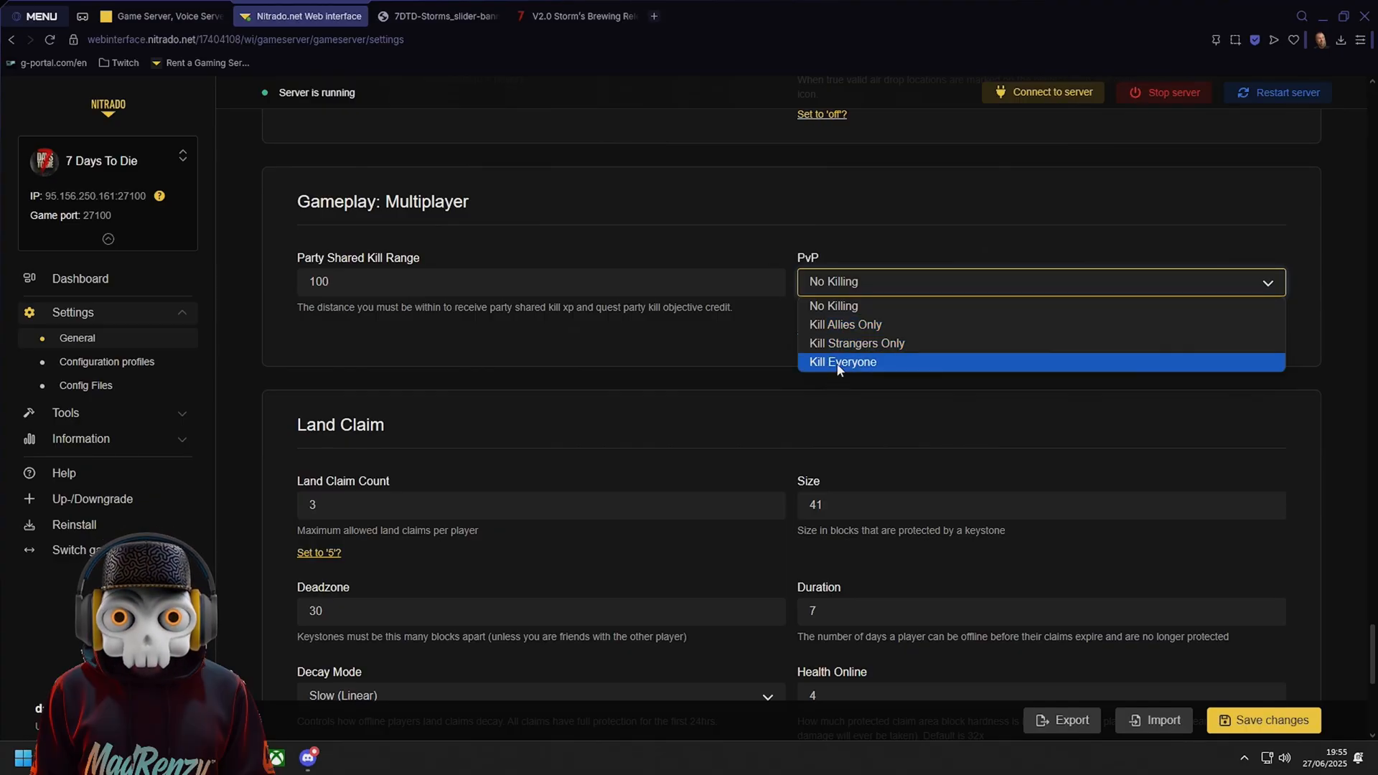
left_click(864, 306)
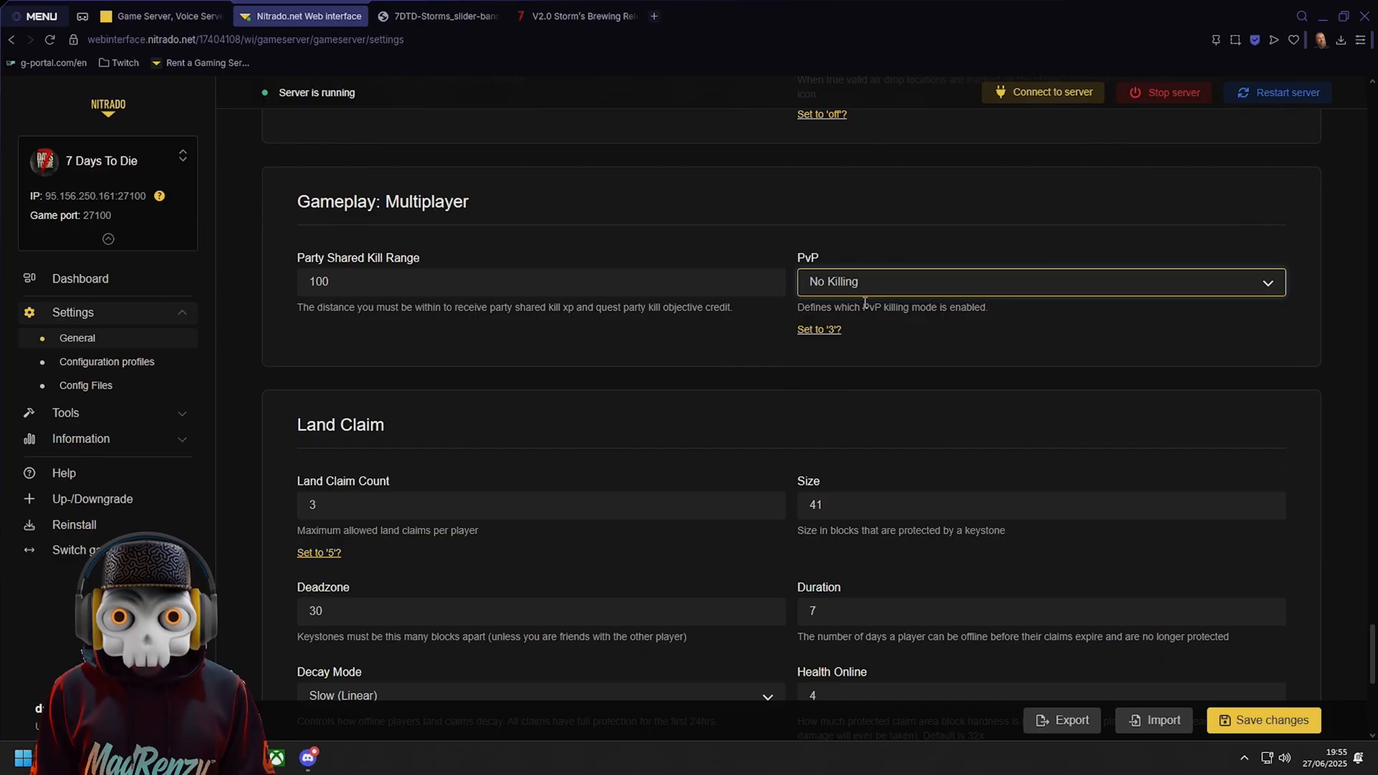
Set the Land Claim Count to 5 claims per player
scroll(757, 377, "down", 5)
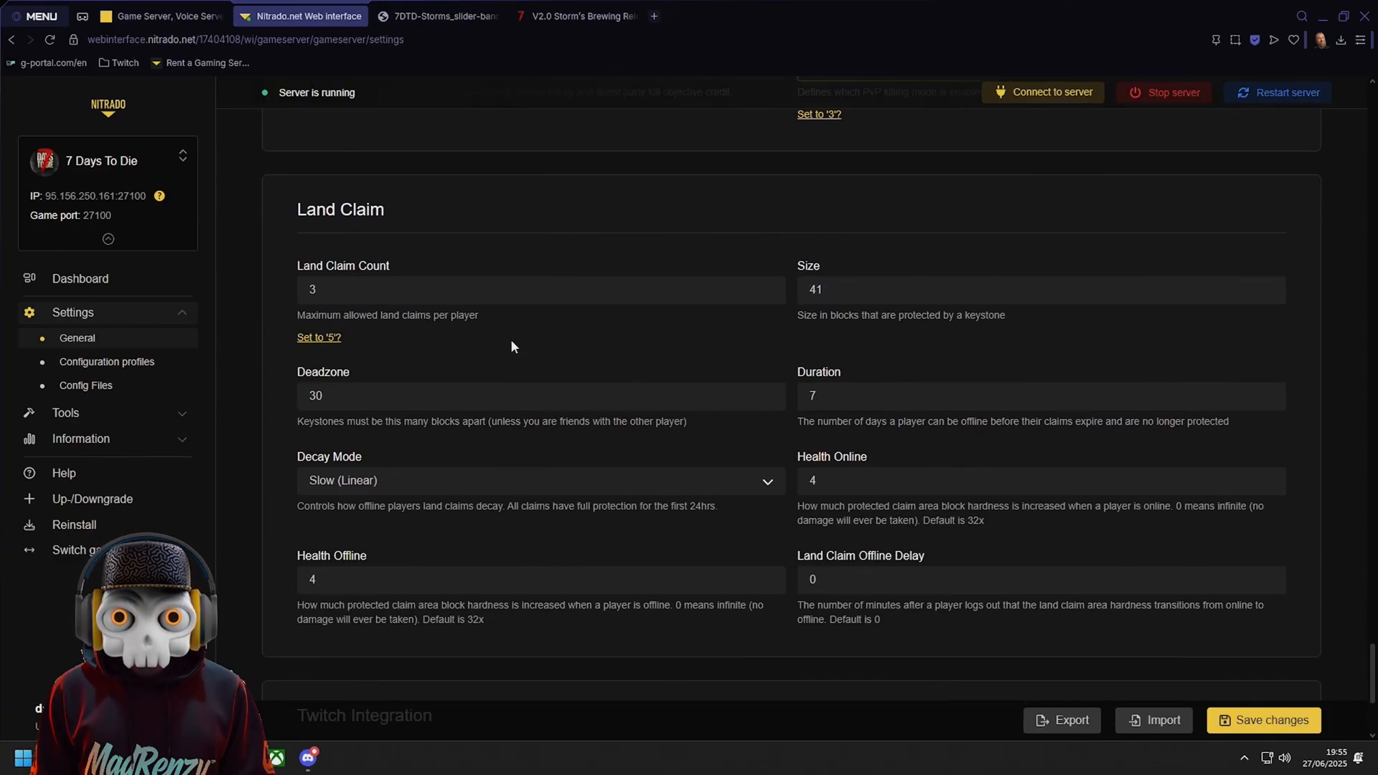
scroll(496, 295, "up", 1)
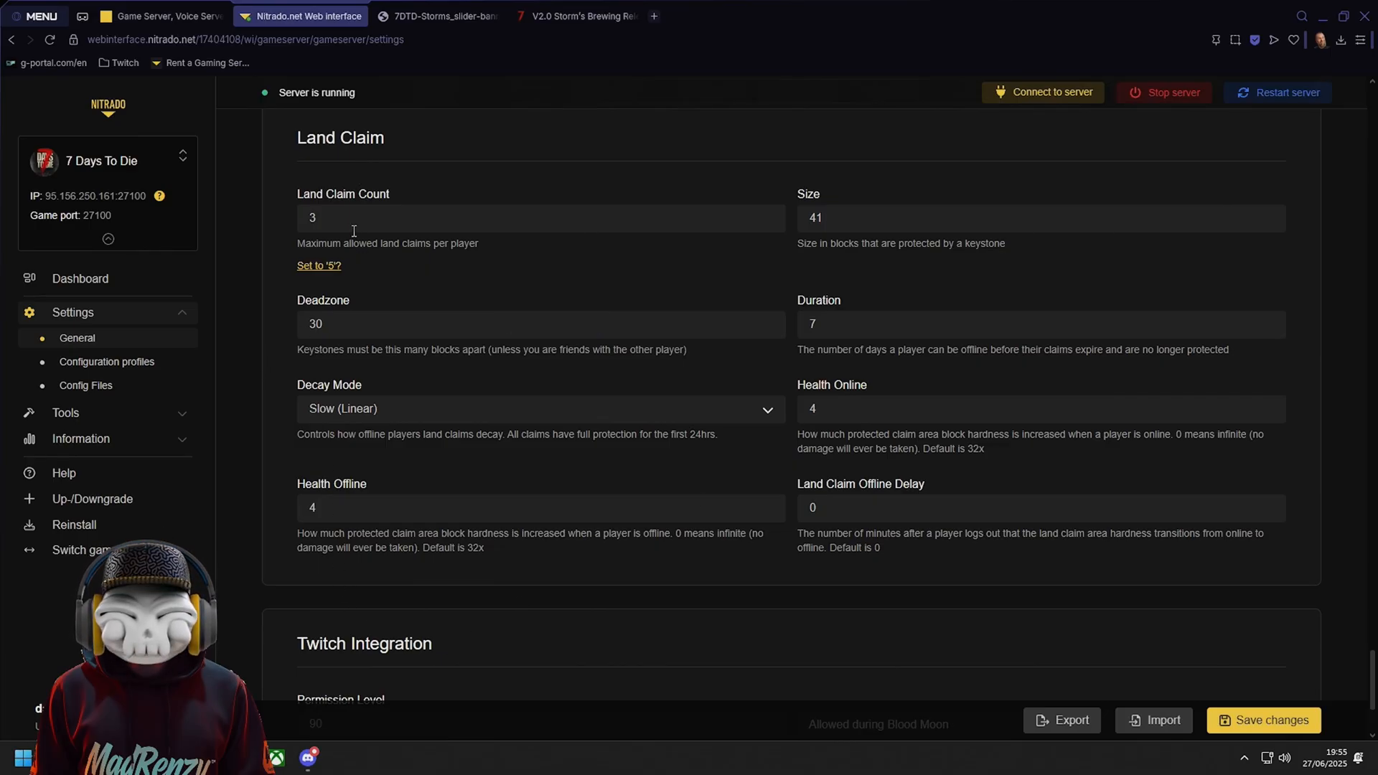
left_click_drag(348, 222, 276, 218)
type("5")
left_click(470, 285)
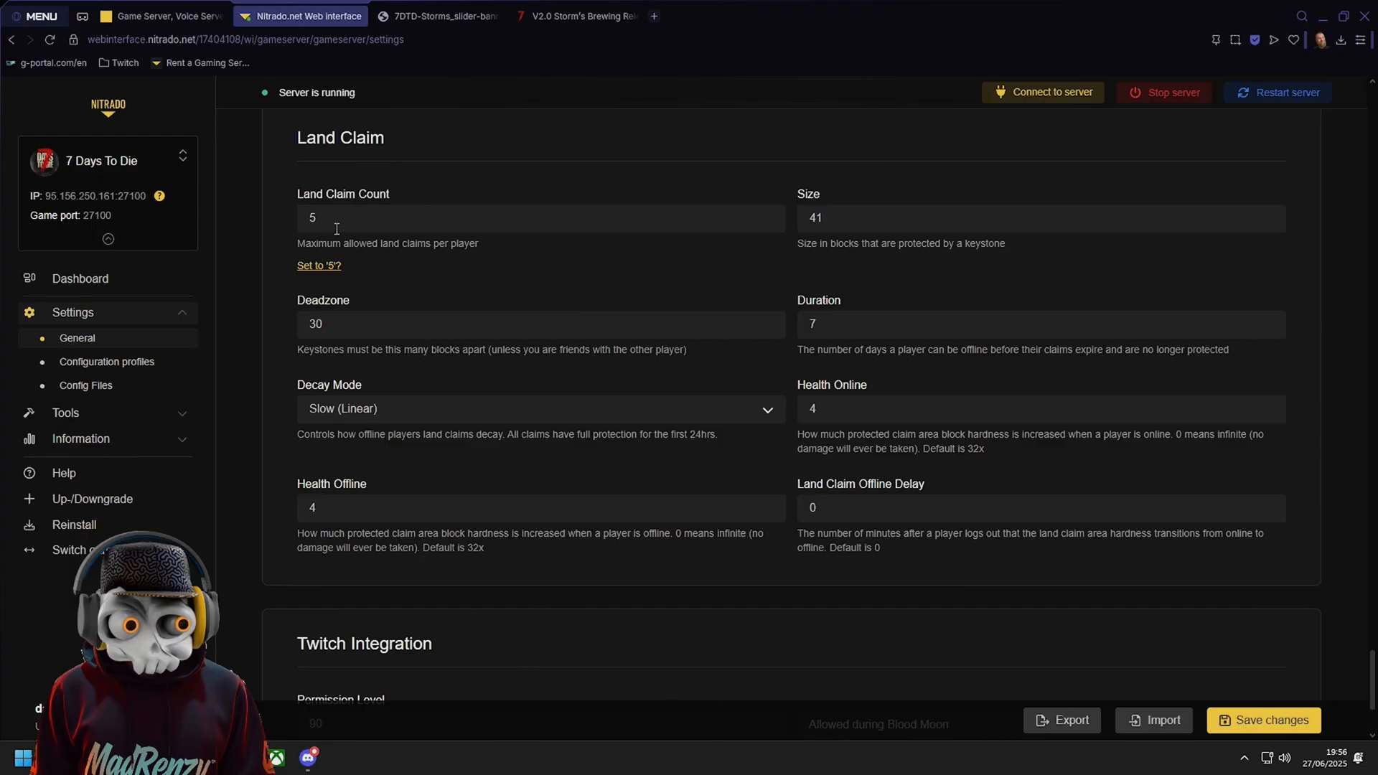
left_click_drag(337, 228, 302, 221)
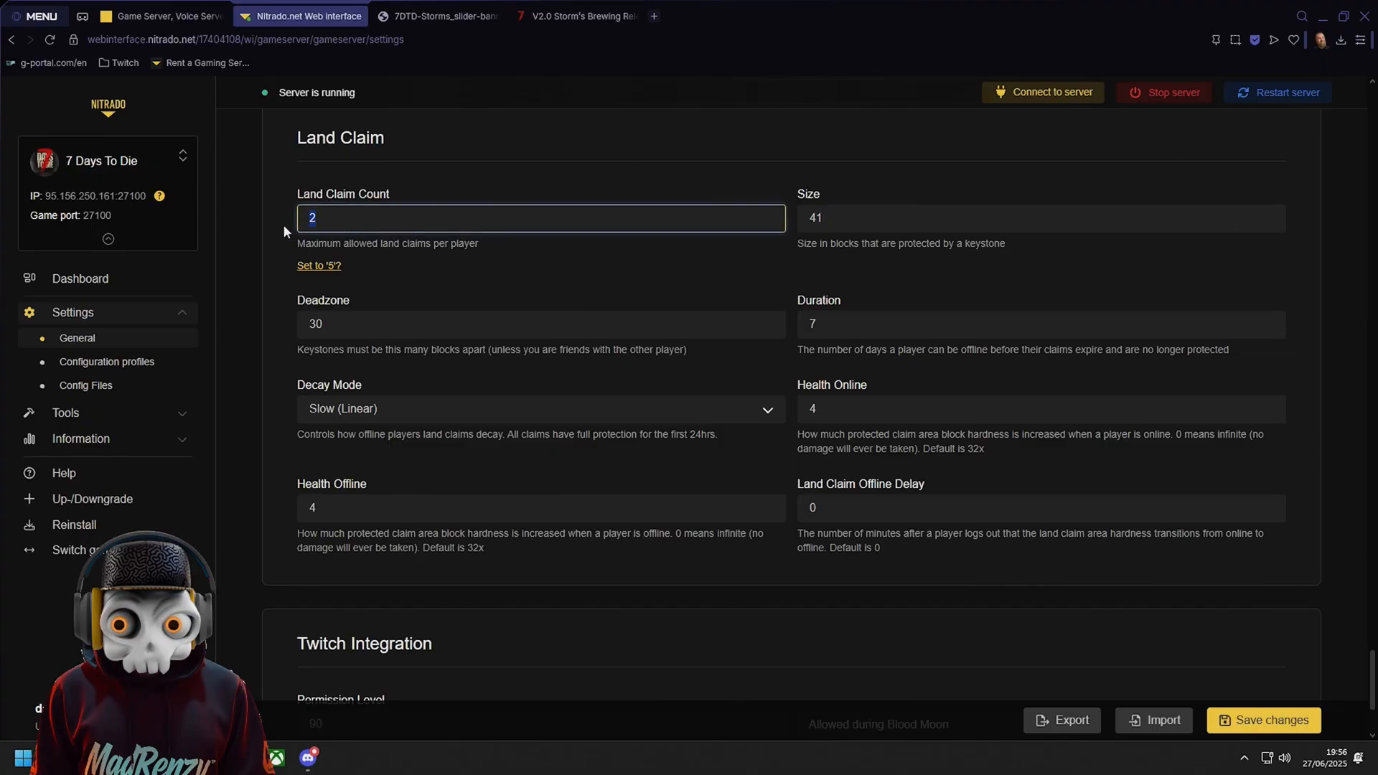
type("1")
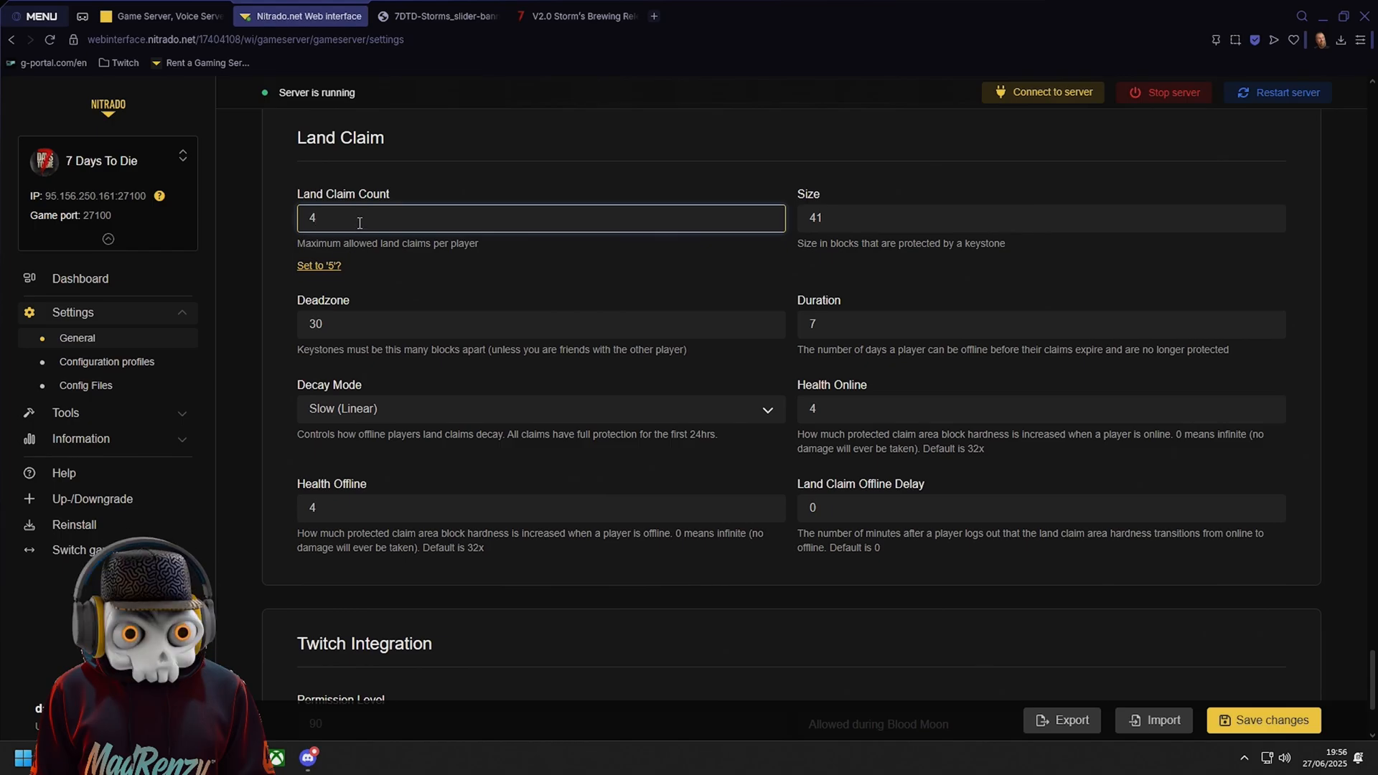
left_click(503, 265)
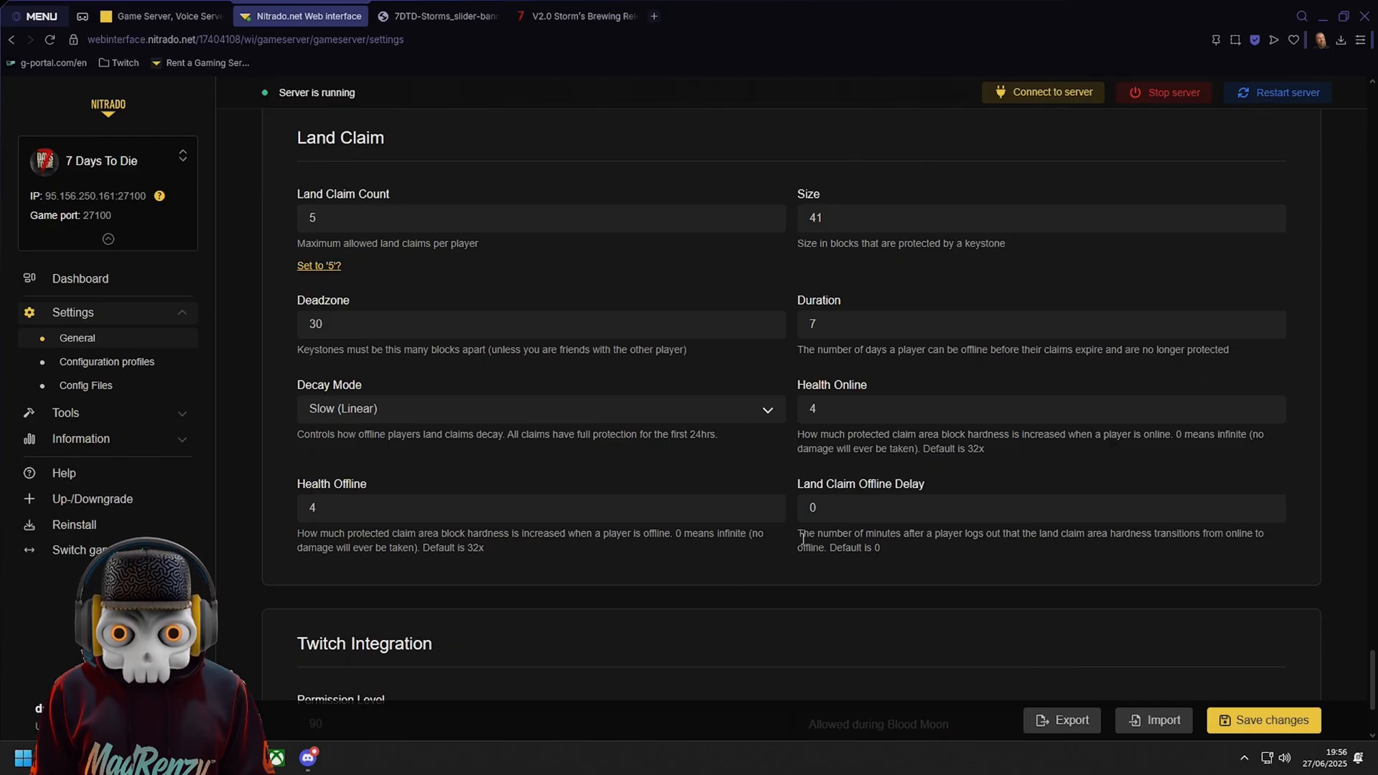
Allow Twitch integration actions during Blood Moon and save the server settings
scroll(719, 548, "down", 1)
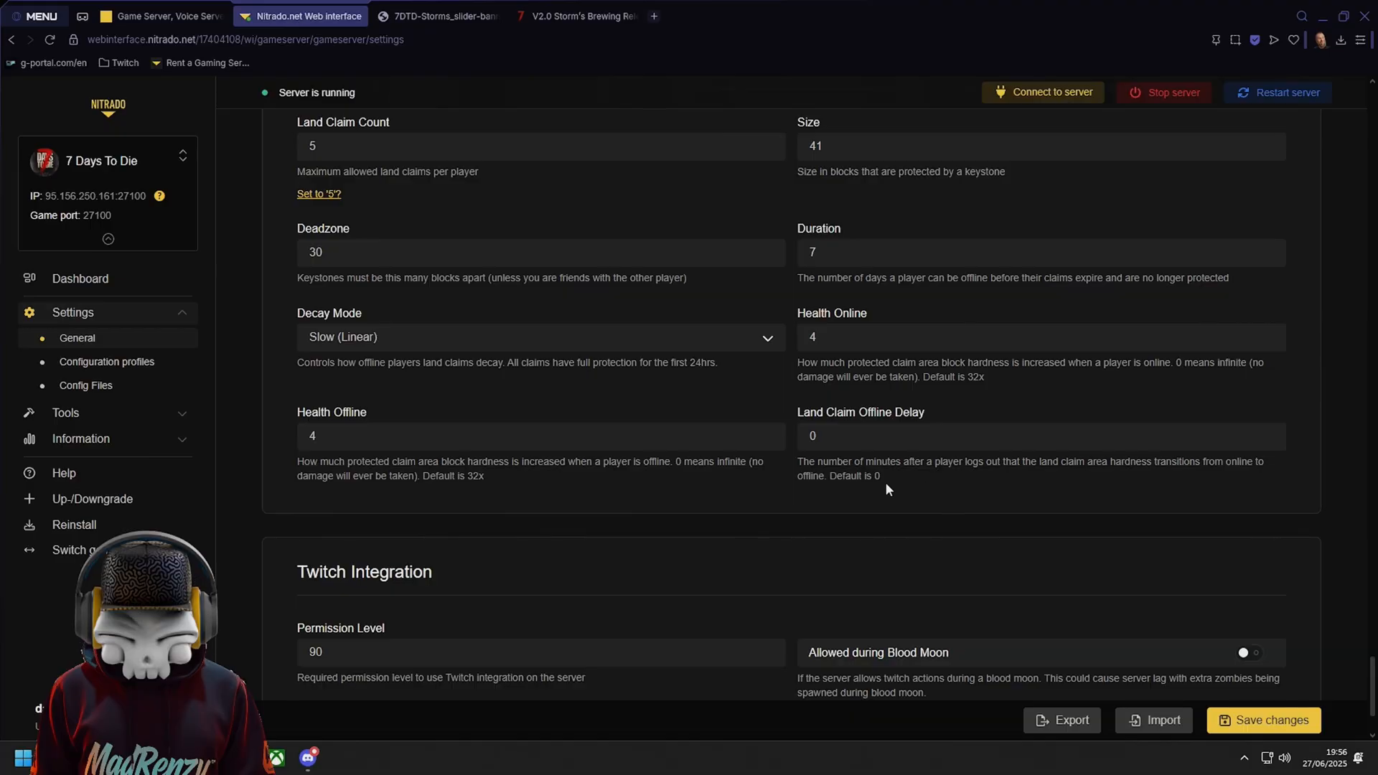
scroll(772, 504, "down", 3)
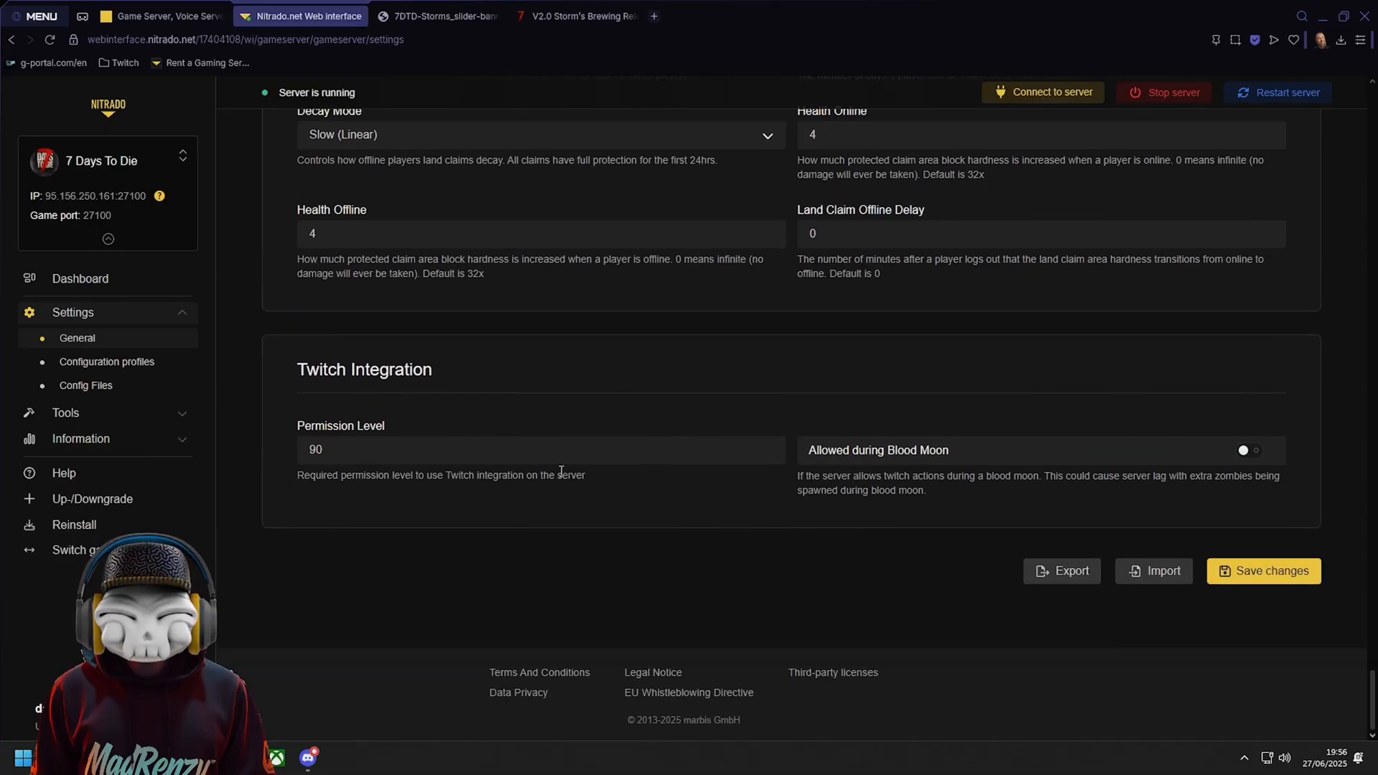
left_click(909, 453)
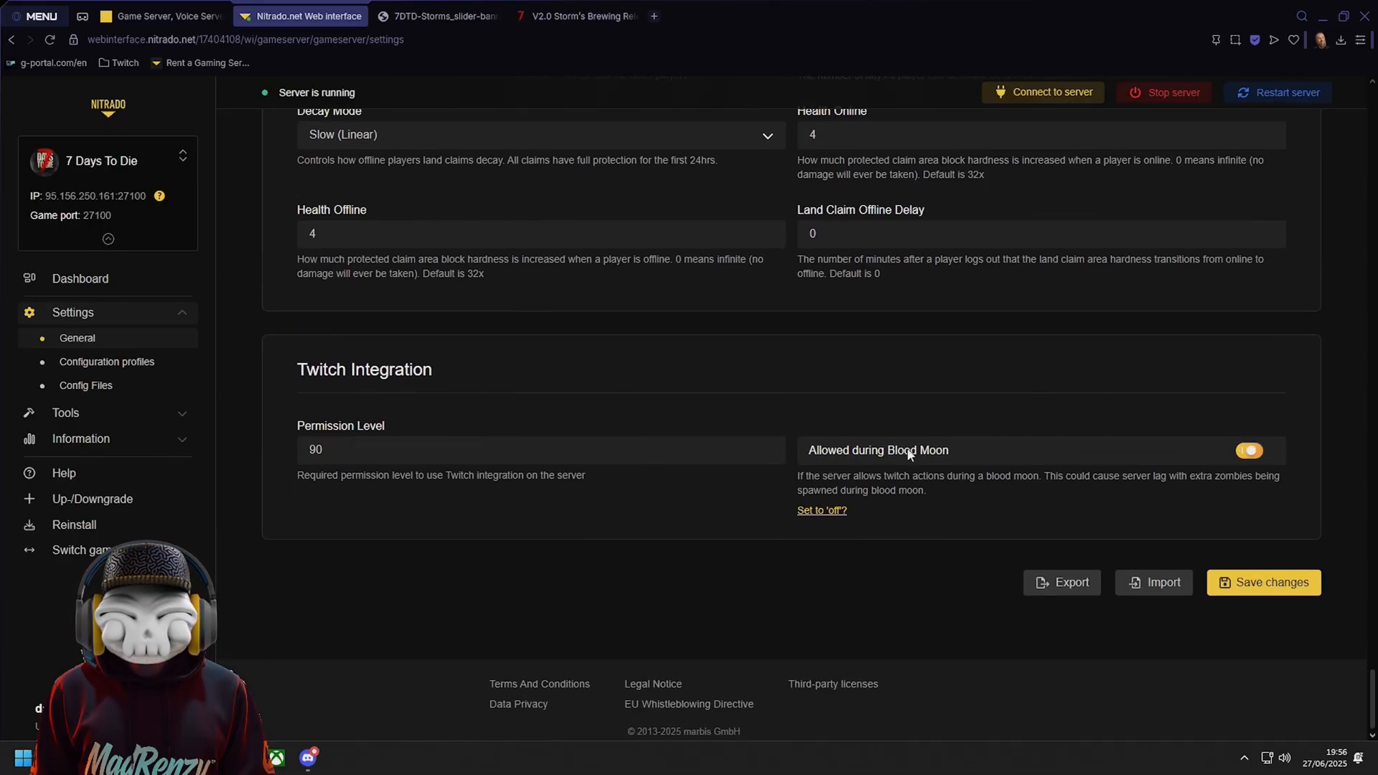
left_click(909, 454)
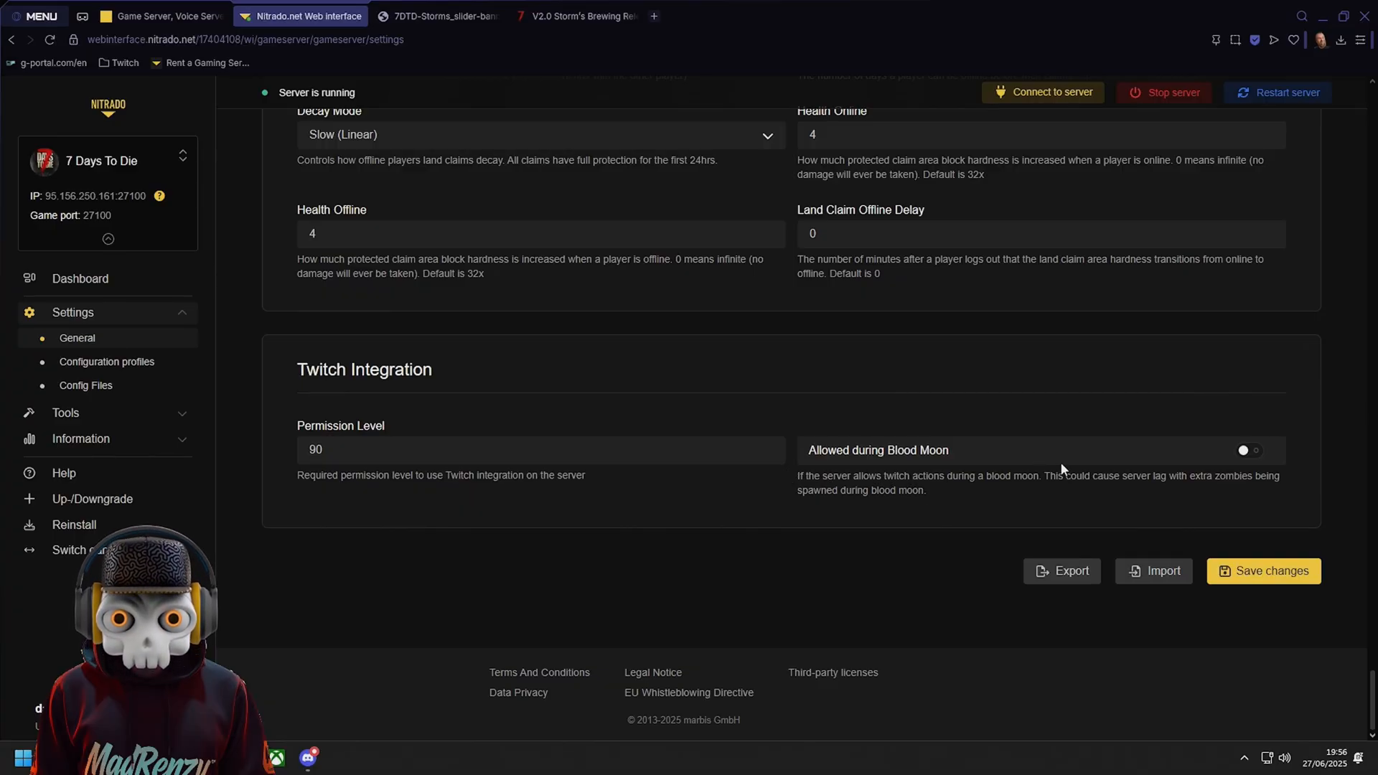
left_click(1248, 451)
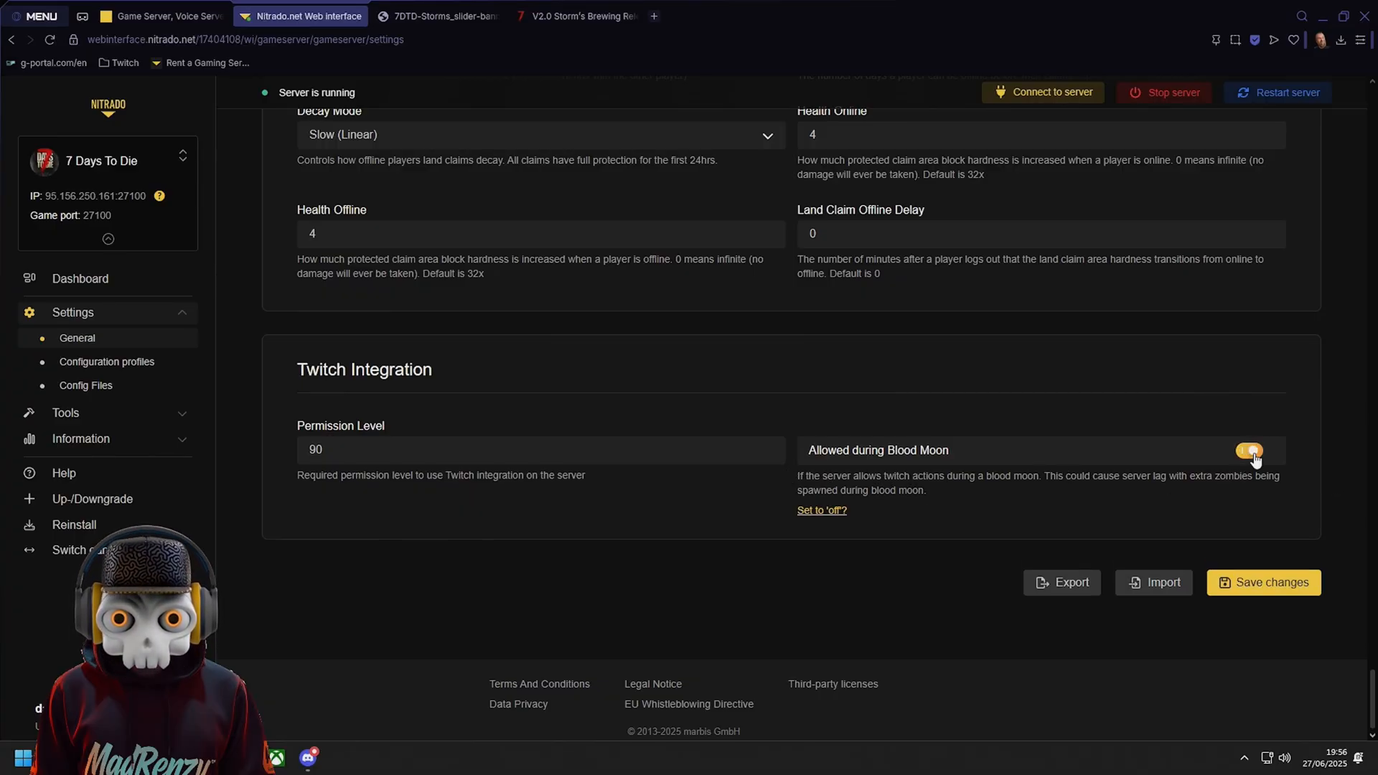
left_click(1247, 590)
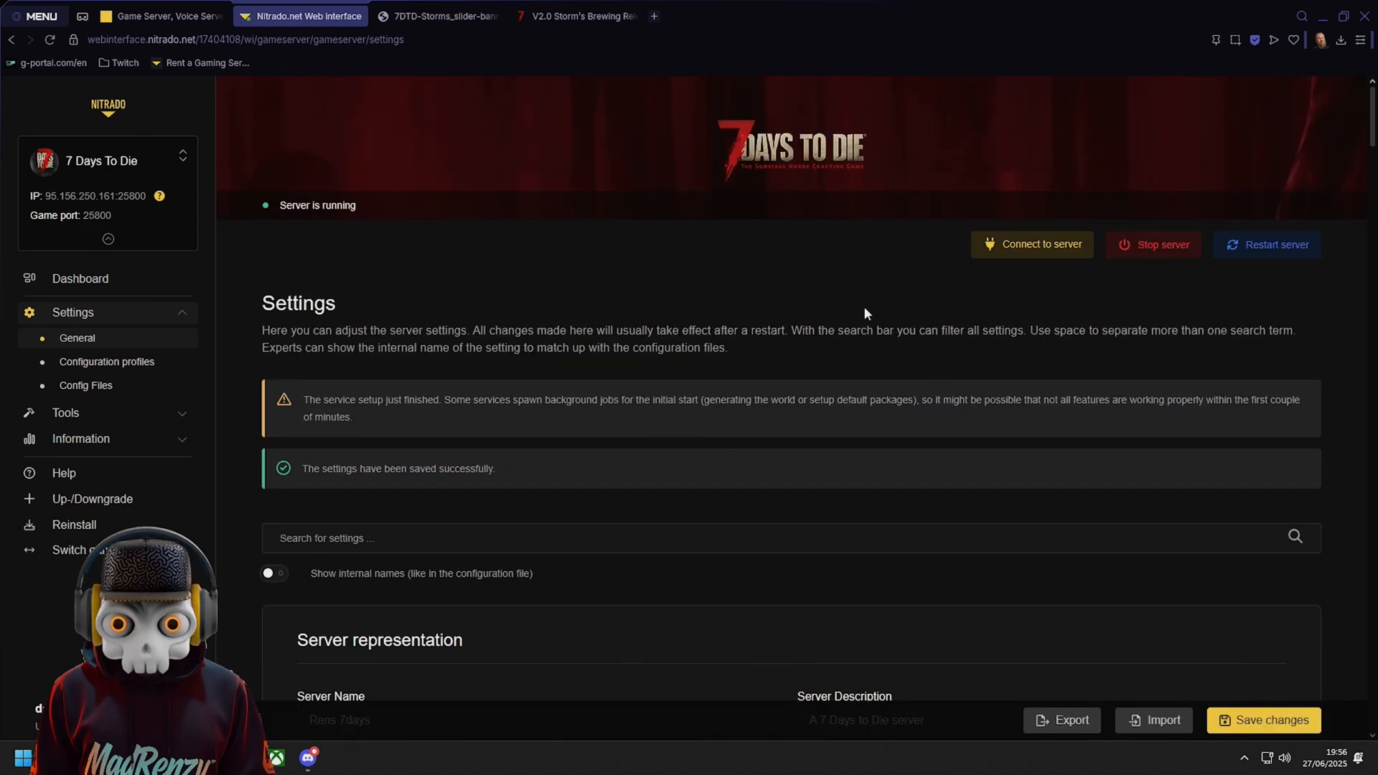
left_click(1231, 732)
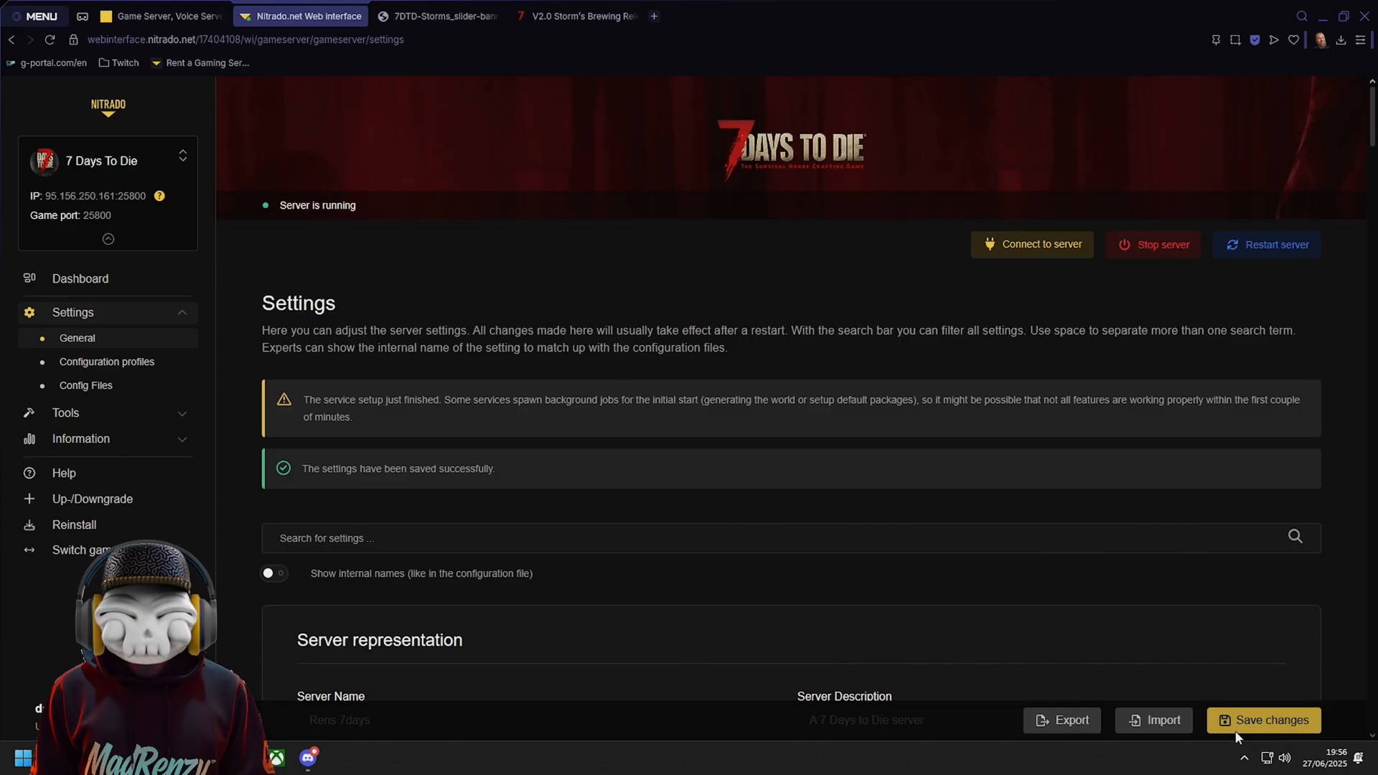
Stop the running server and confirm the shutdown
scroll(829, 390, "down", 5)
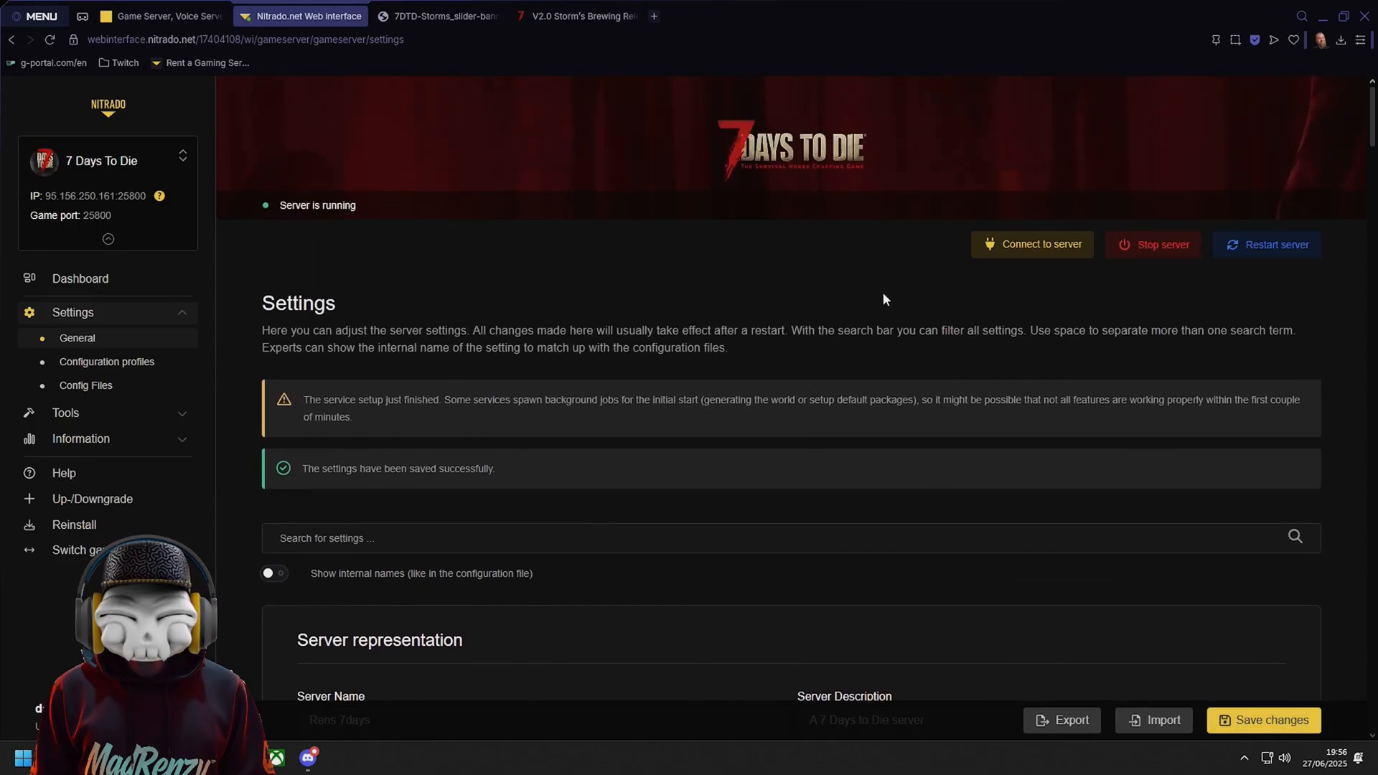
left_click(1131, 244)
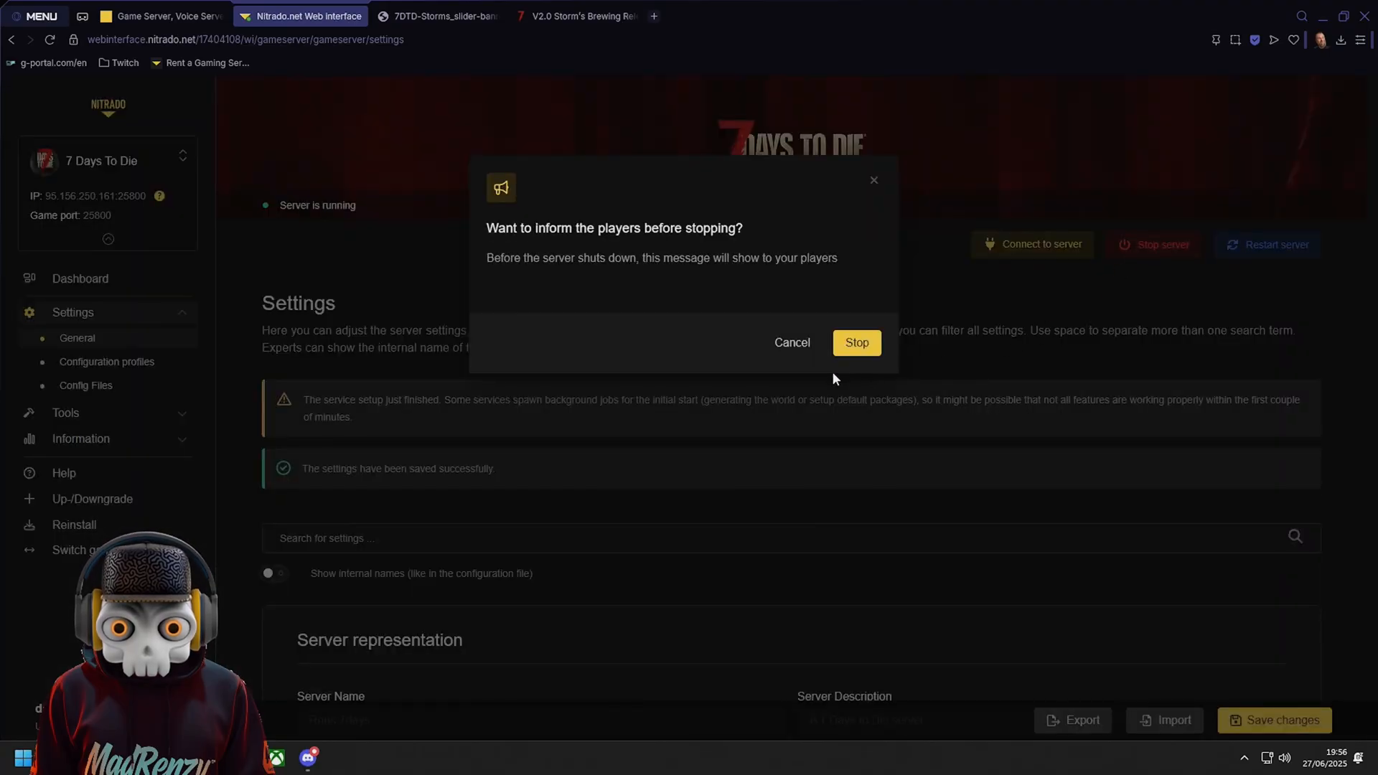
left_click(861, 343)
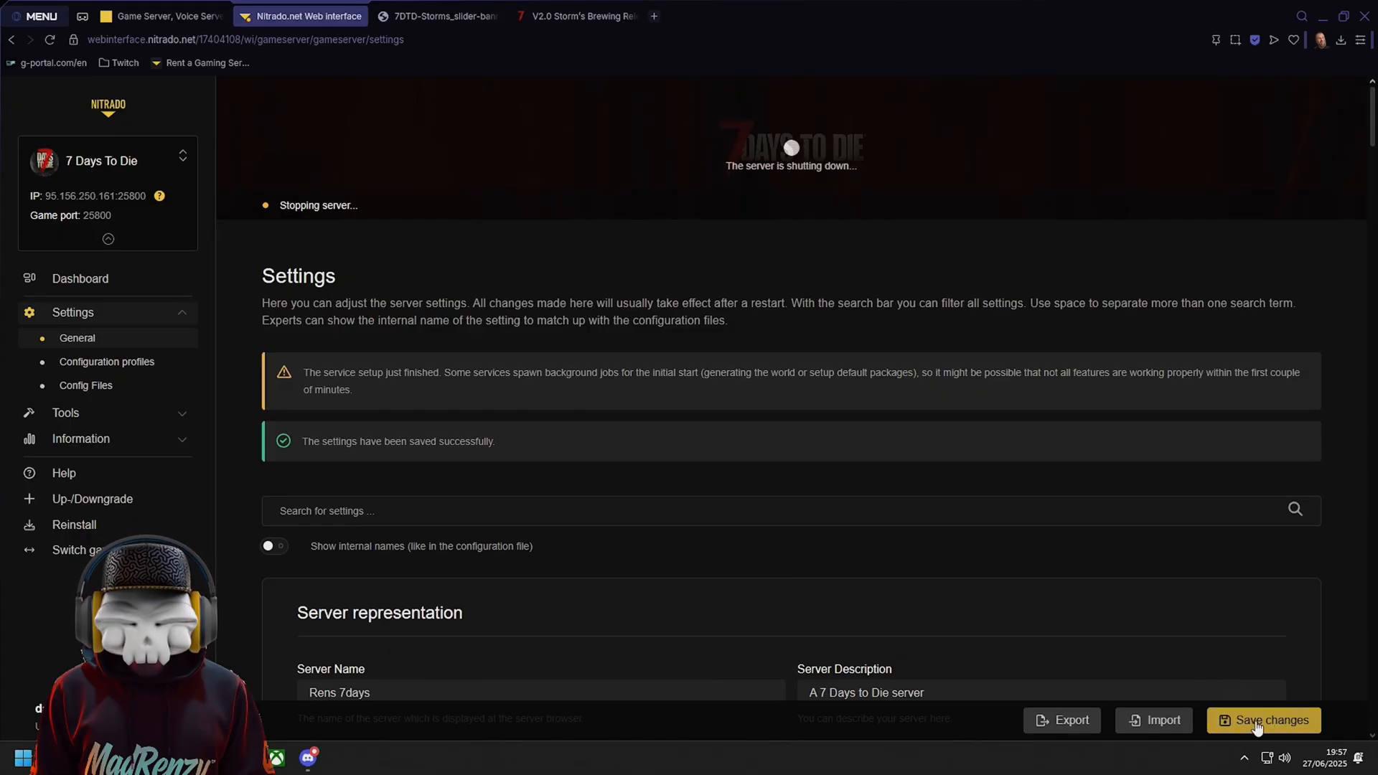
Check the server representation settings, save the general settings again and open the Configuration profiles page
scroll(937, 545, "down", 5)
scroll(937, 553, "down", 3)
scroll(932, 554, "up", 2)
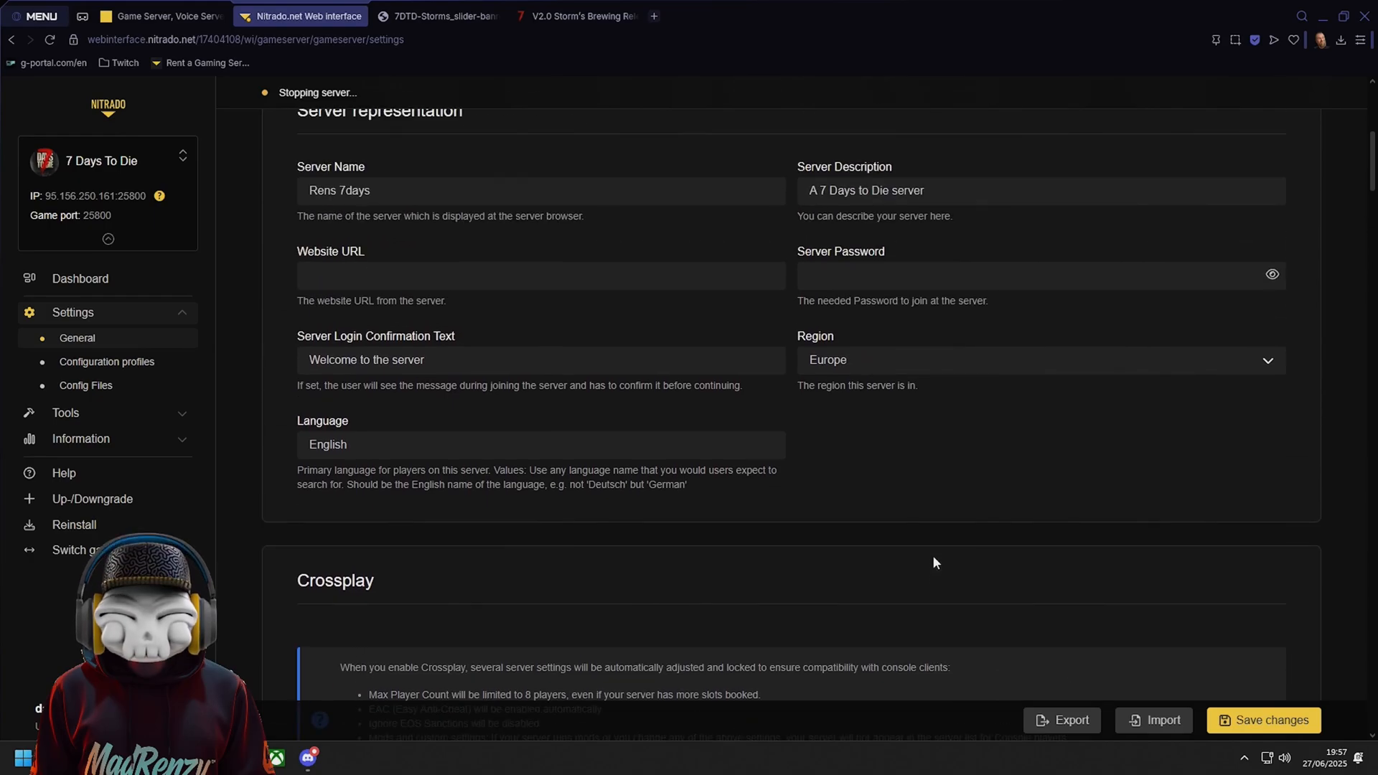
left_click(1263, 722)
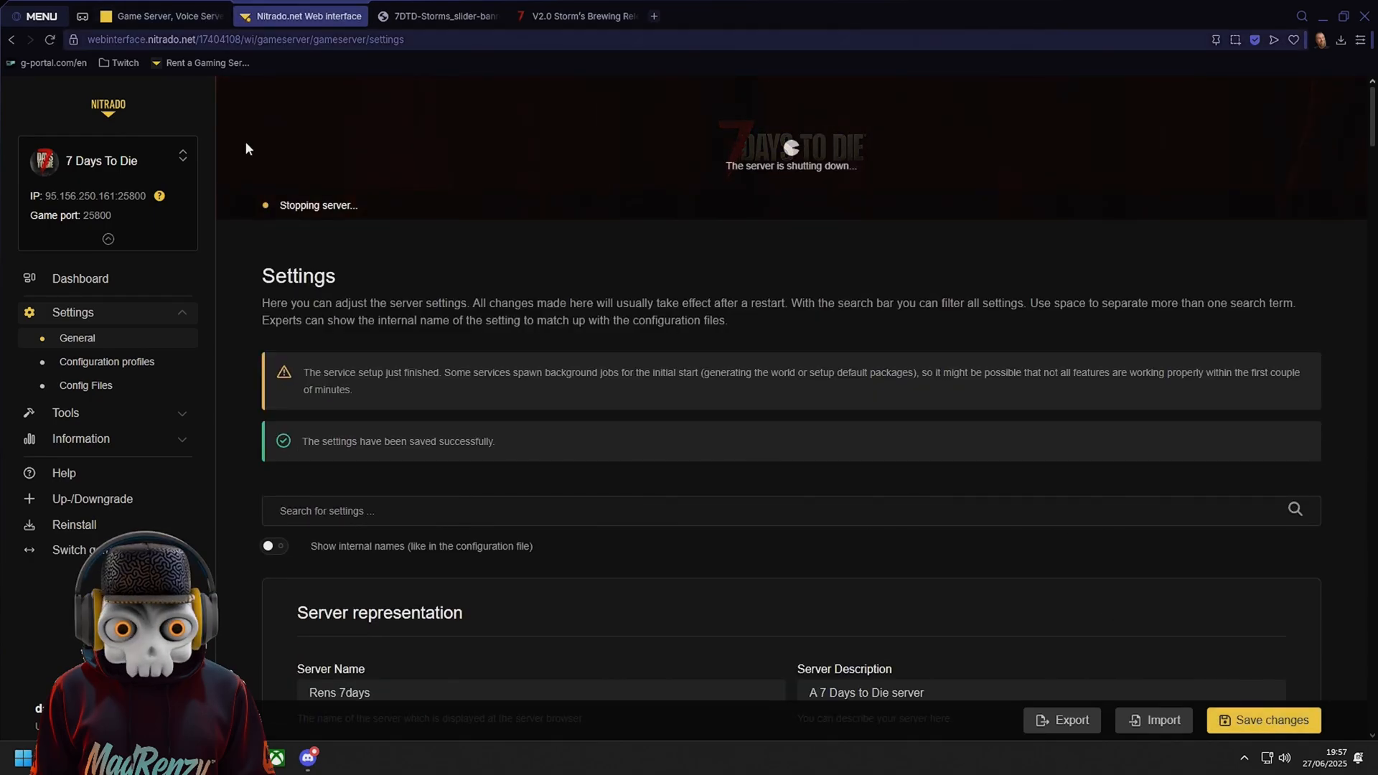
left_click(85, 363)
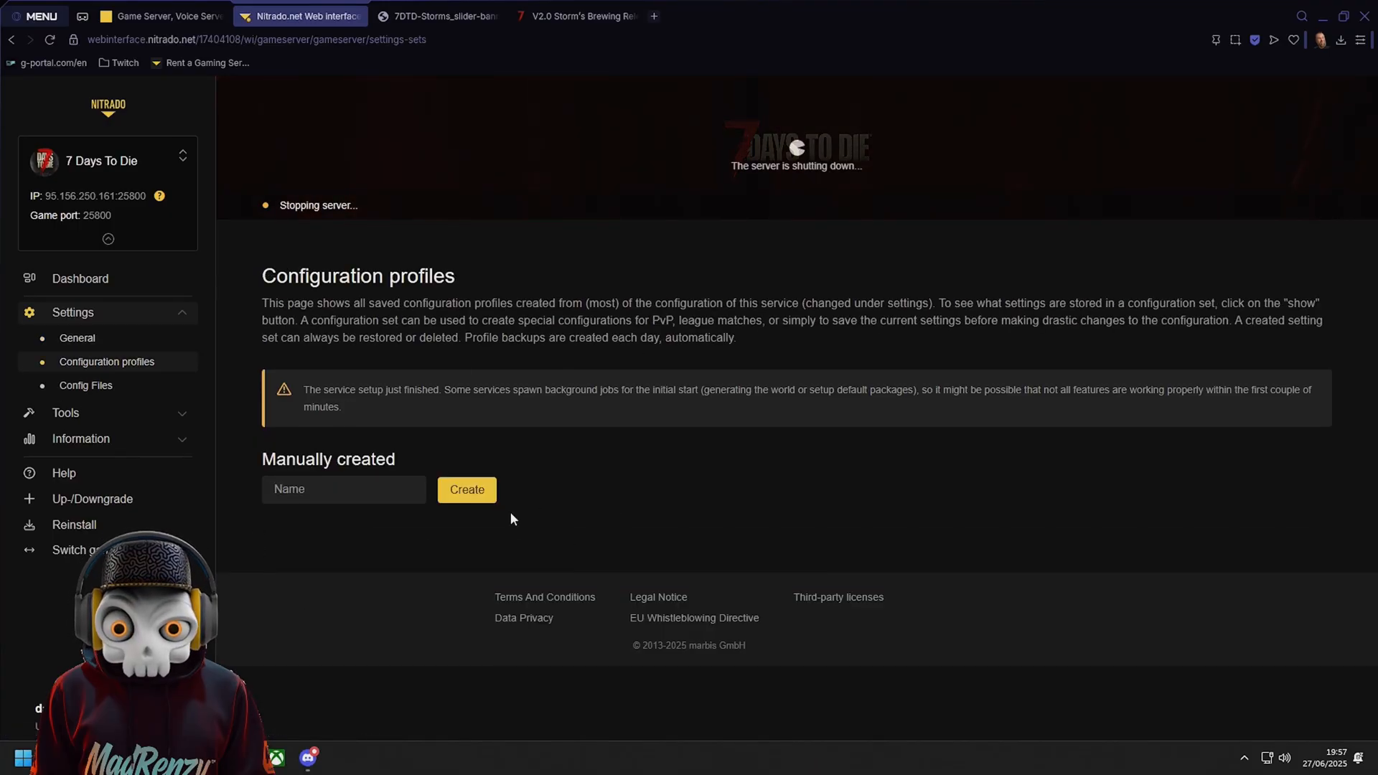
Look over the serverconfig.xml config file, the File Browser and the Backup Management page
left_click(84, 390)
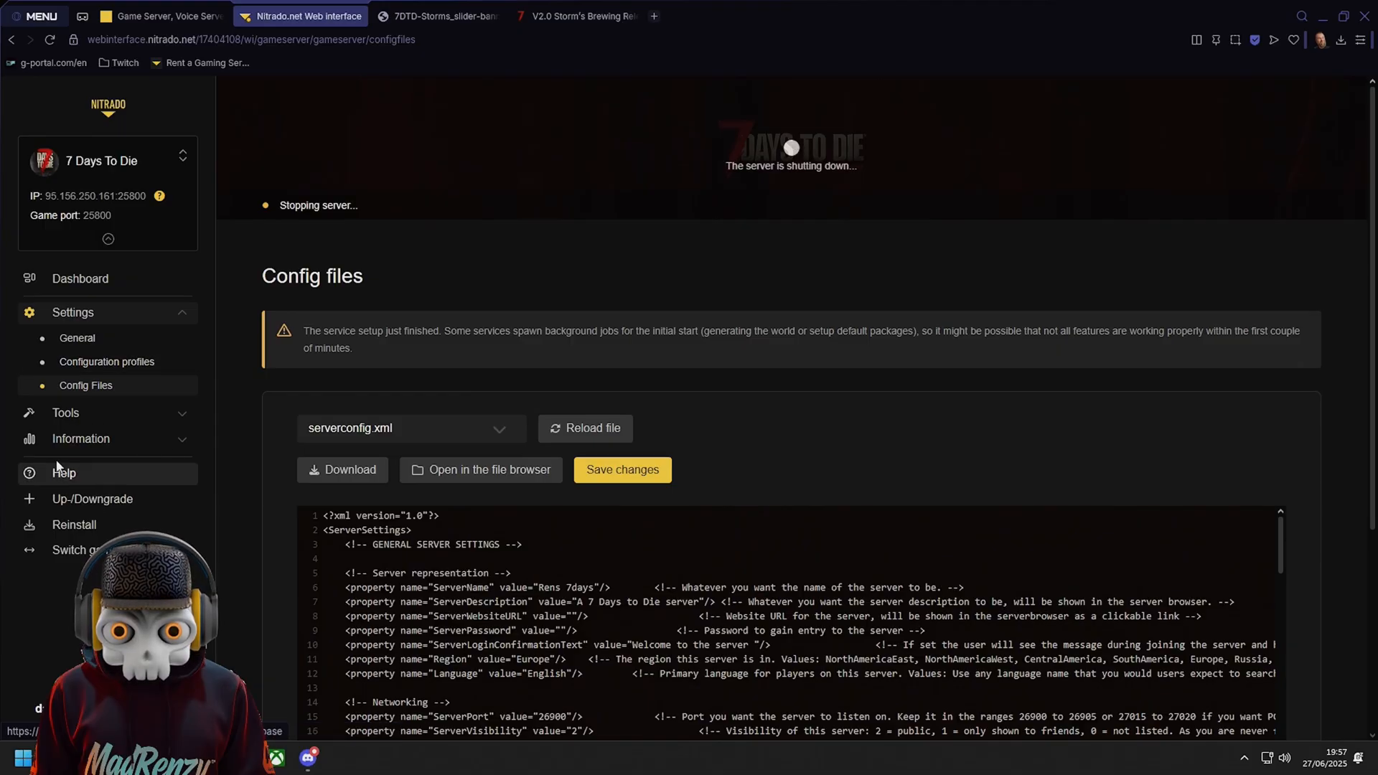
left_click(107, 424)
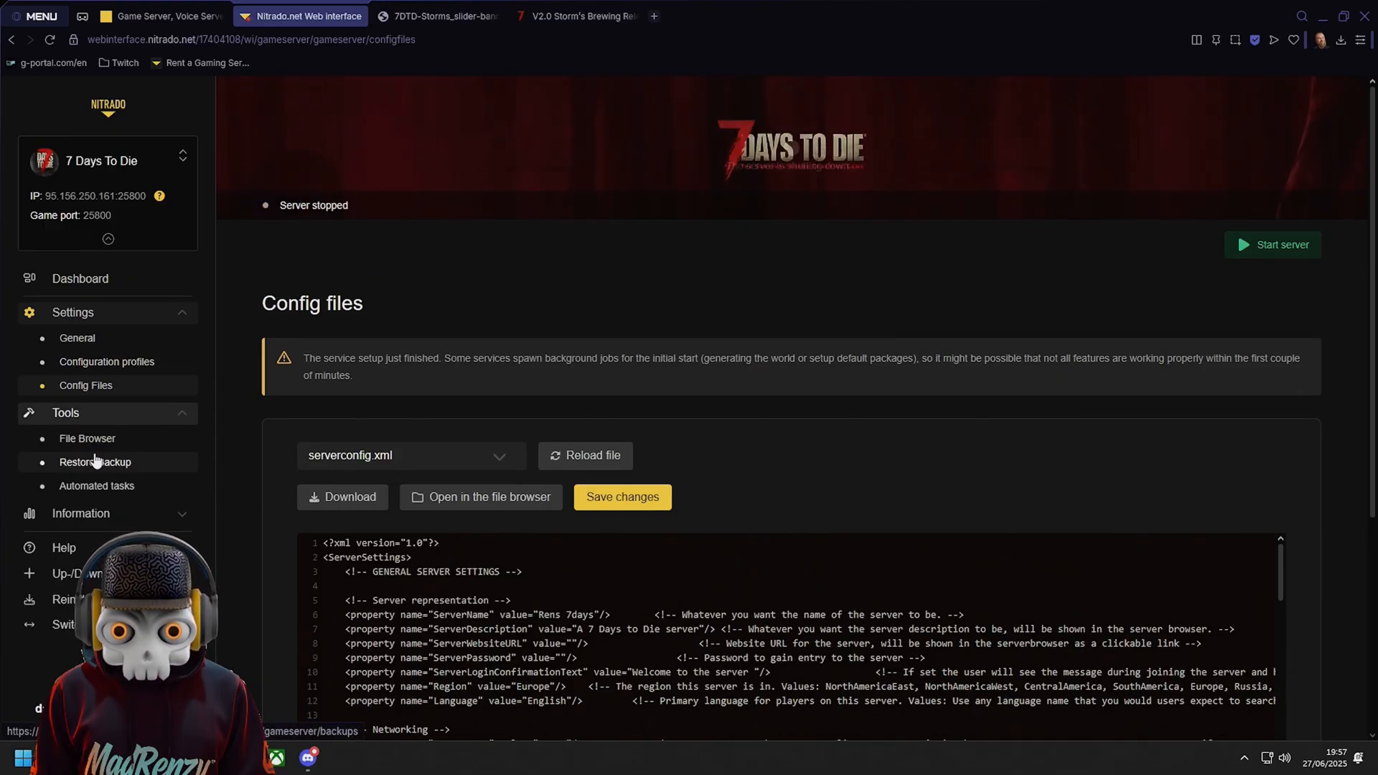
left_click(105, 448)
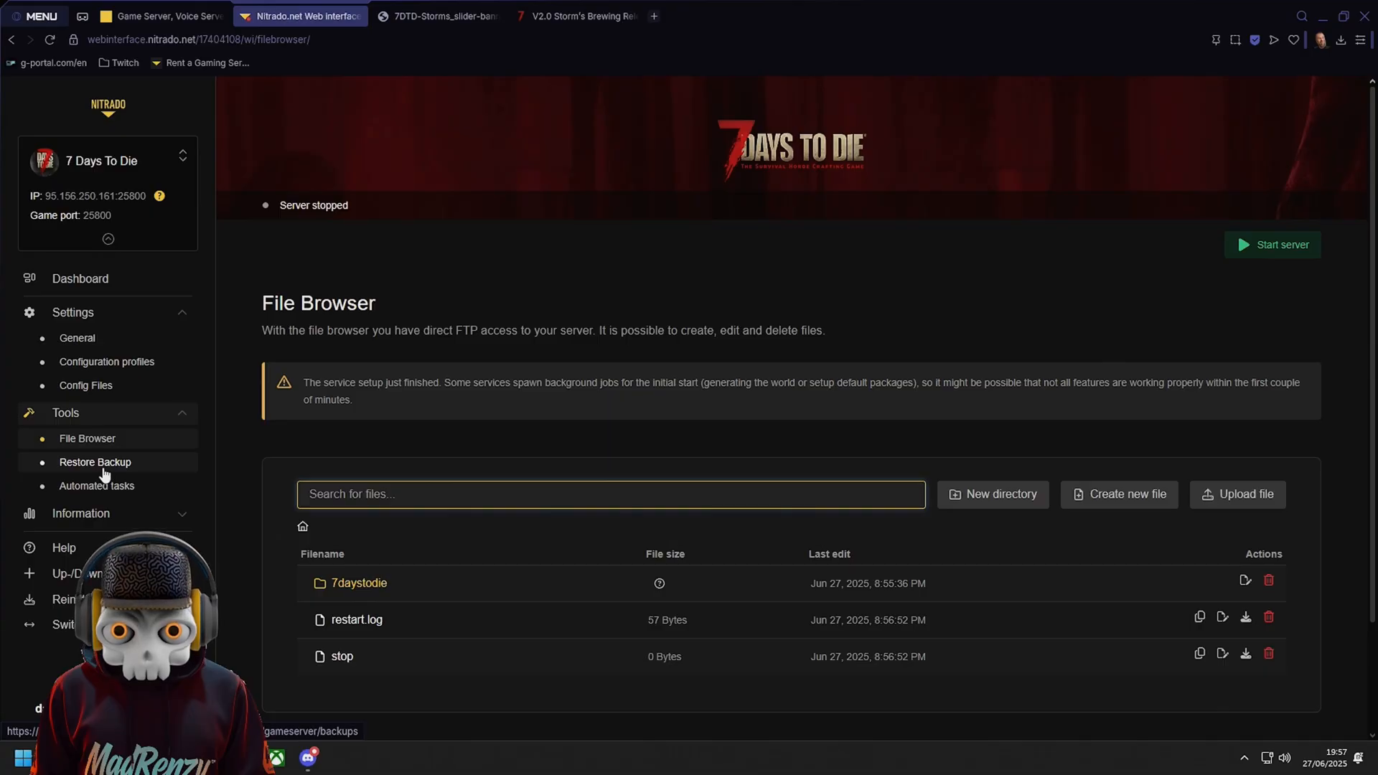
left_click(105, 468)
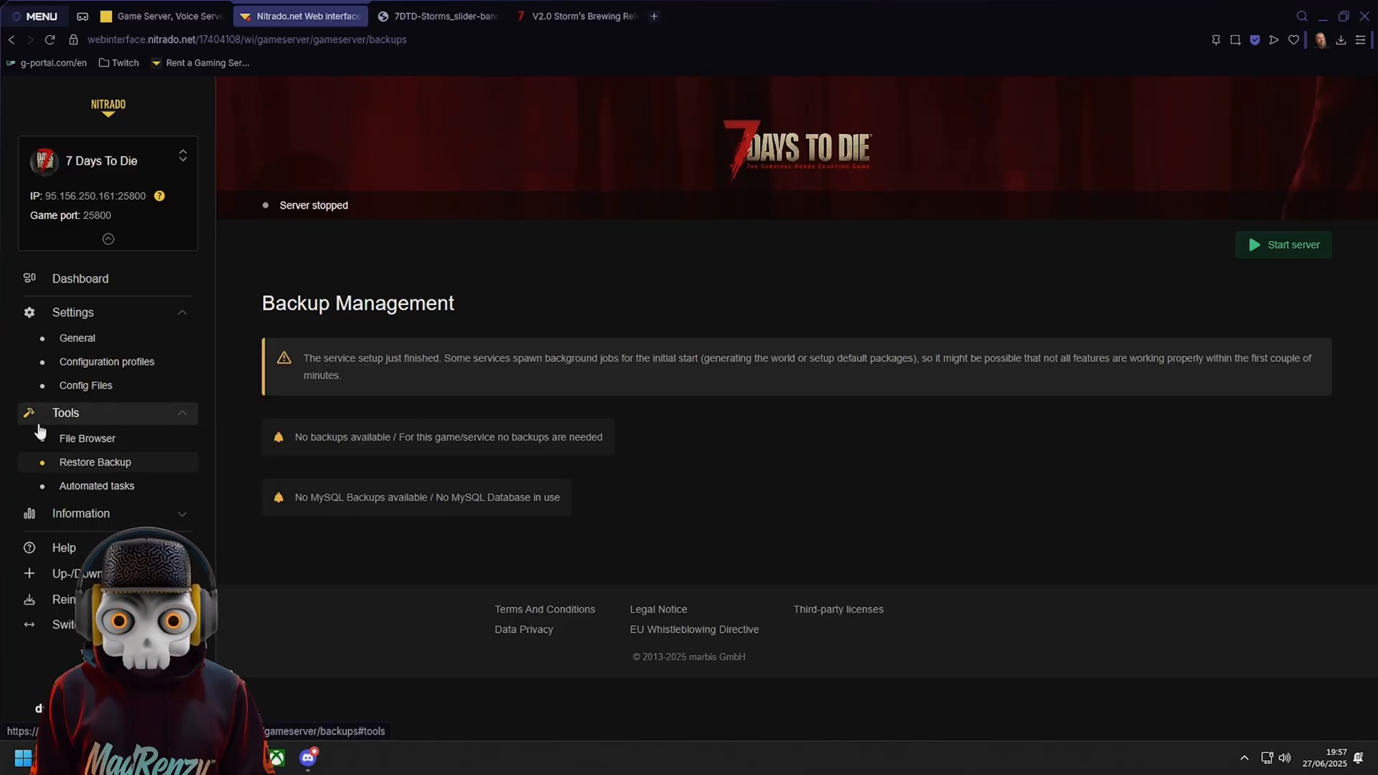
Examine the Automated tasks page, including its time and date intervals, action options and the scheduled restart task
left_click(86, 486)
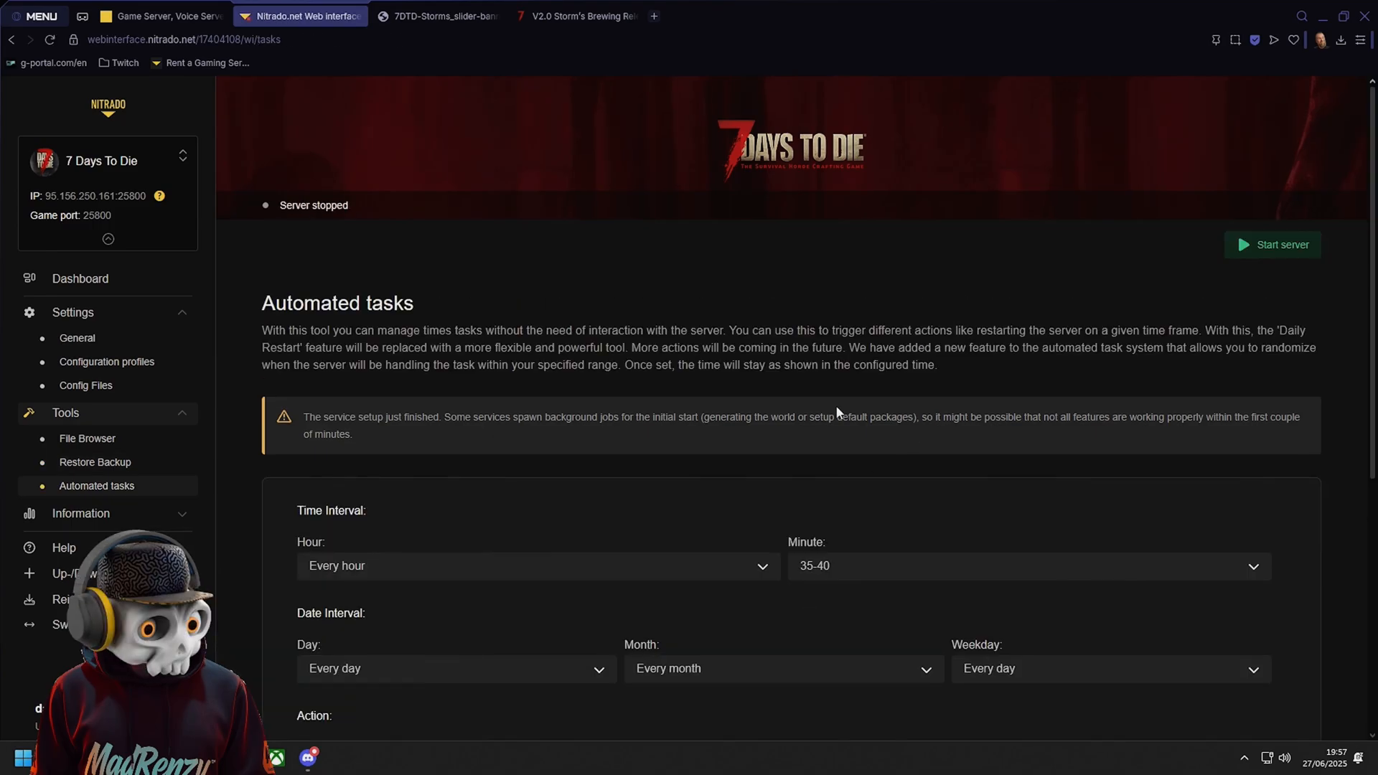
scroll(571, 560, "down", 2)
scroll(571, 562, "down", 3)
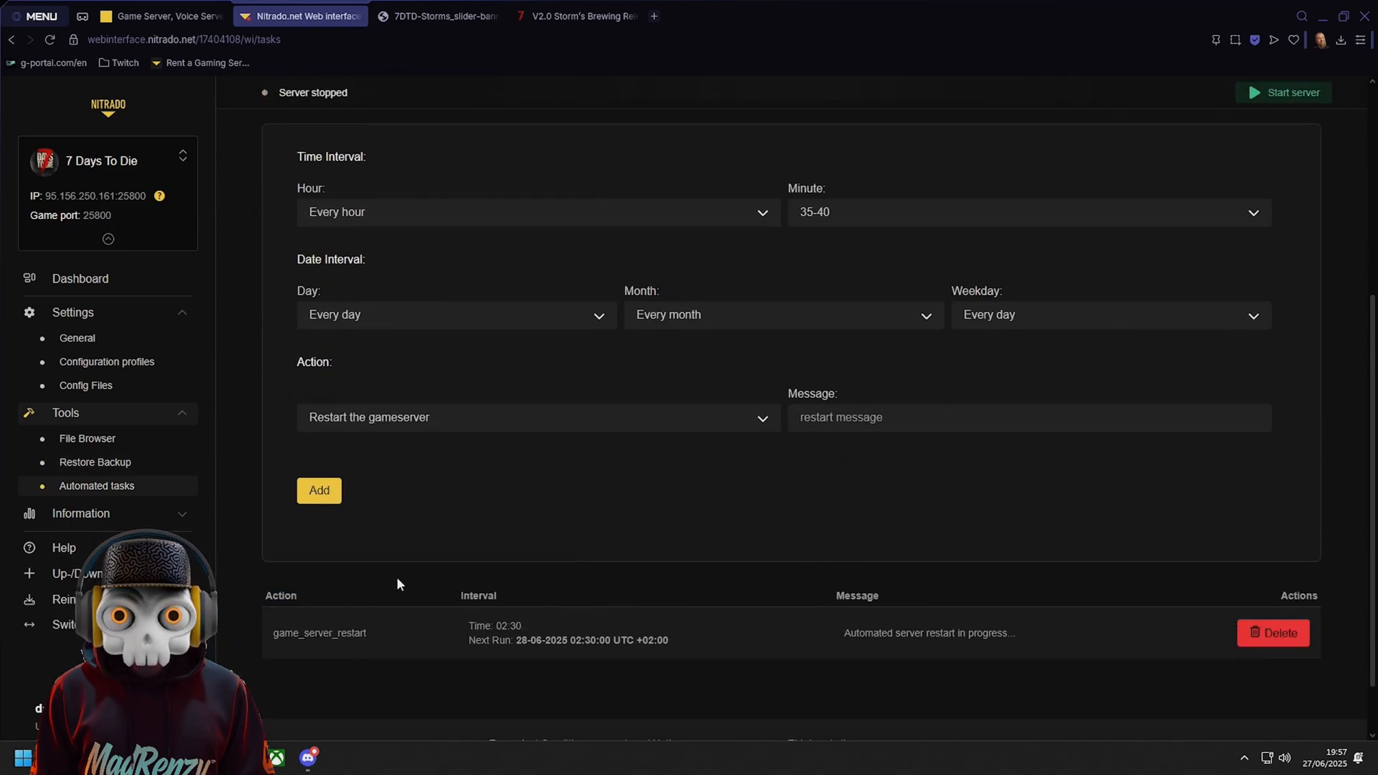
scroll(440, 631, "up", 3)
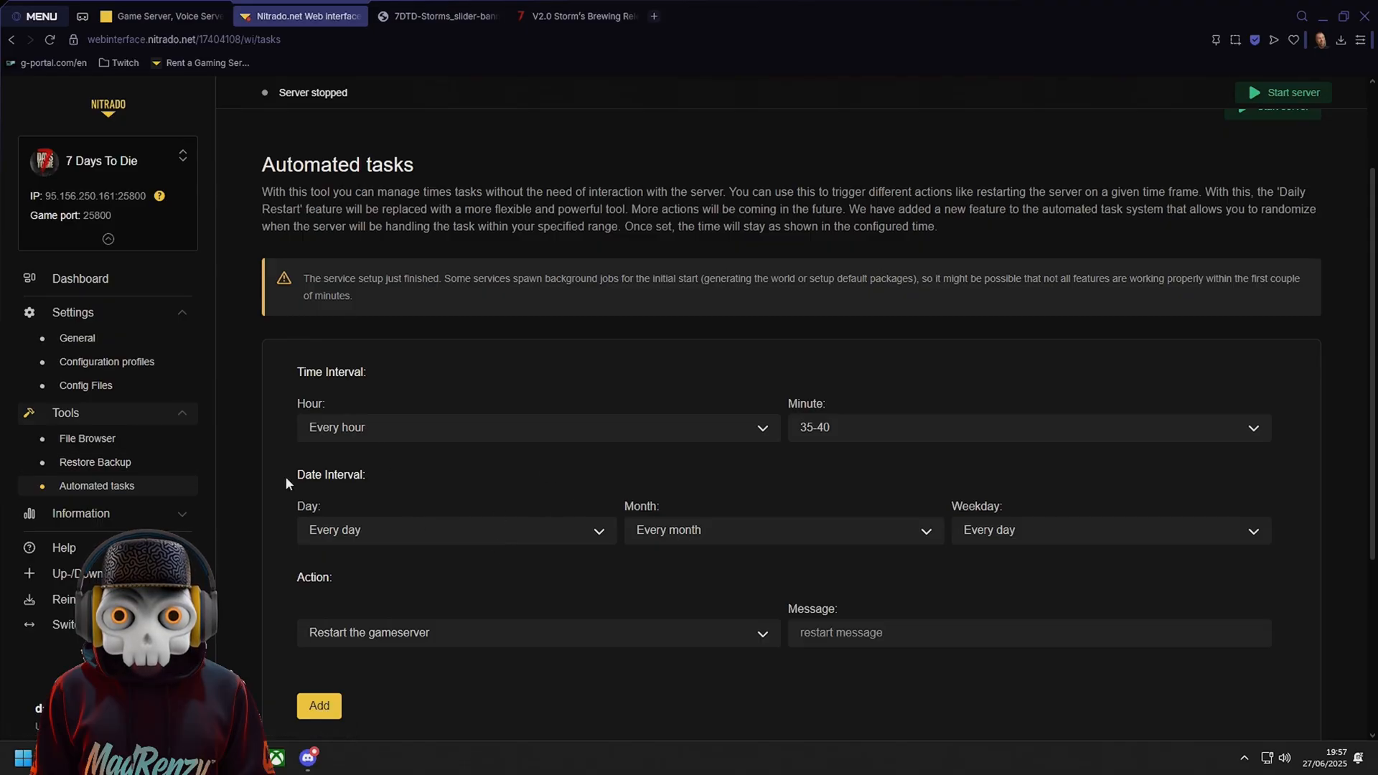
scroll(179, 513, "down", 2)
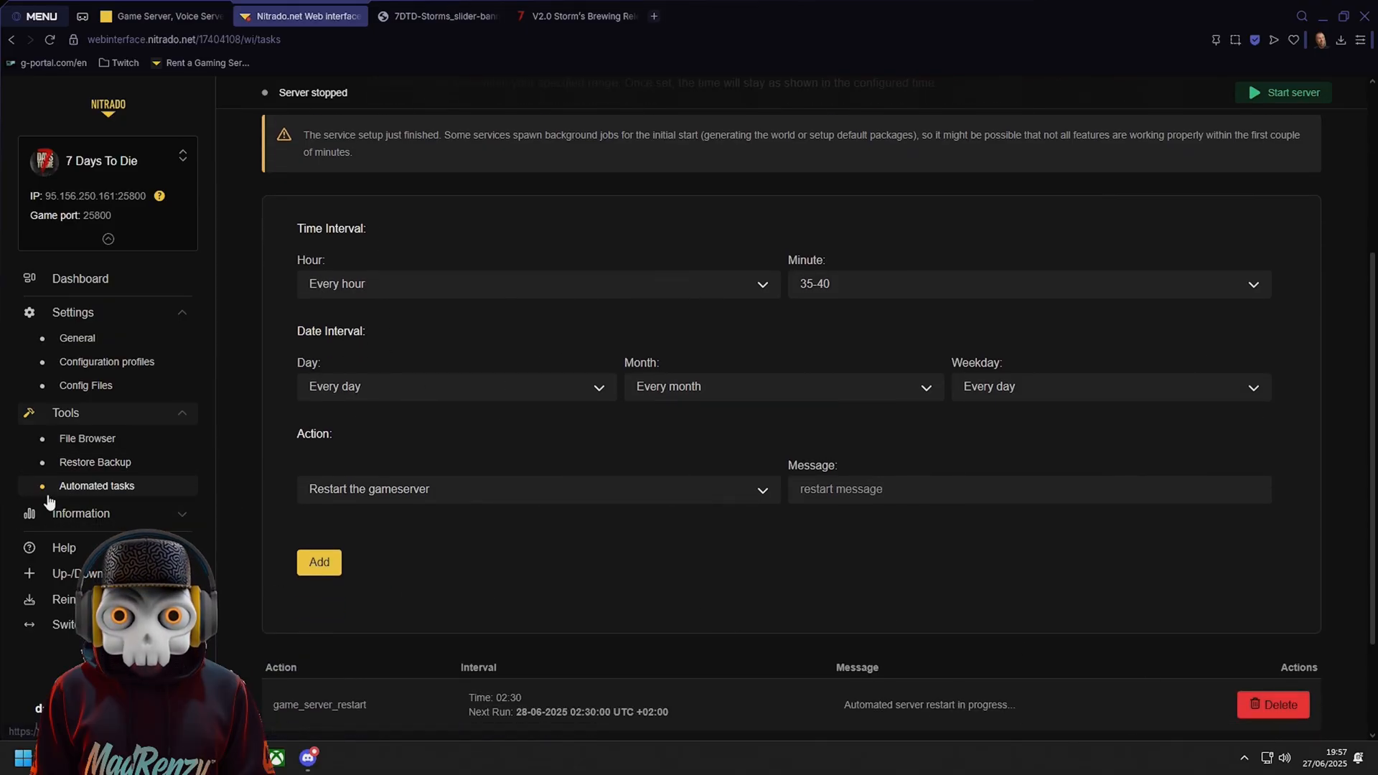
Examine the Event Log for the recorded setting changes and server actions
left_click(68, 513)
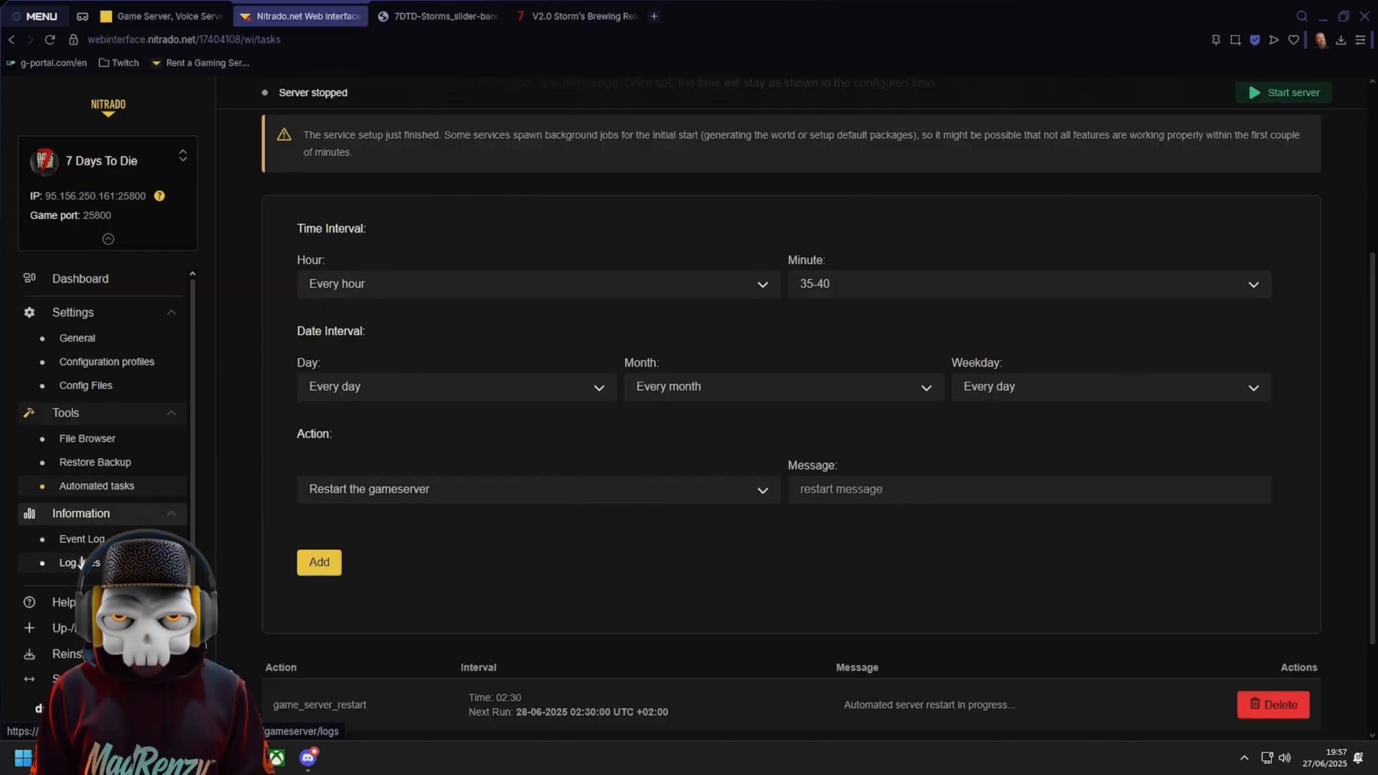
left_click(99, 540)
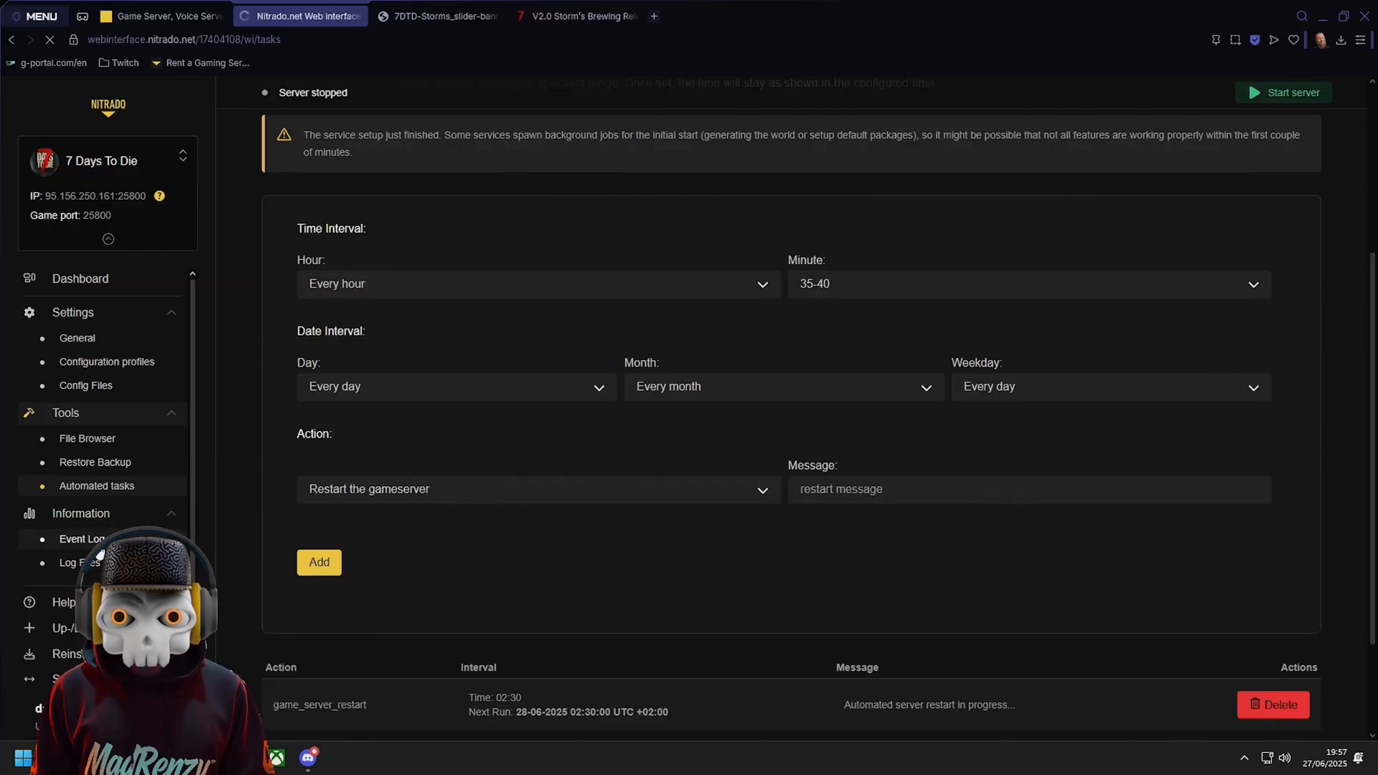
scroll(417, 467, "down", 6)
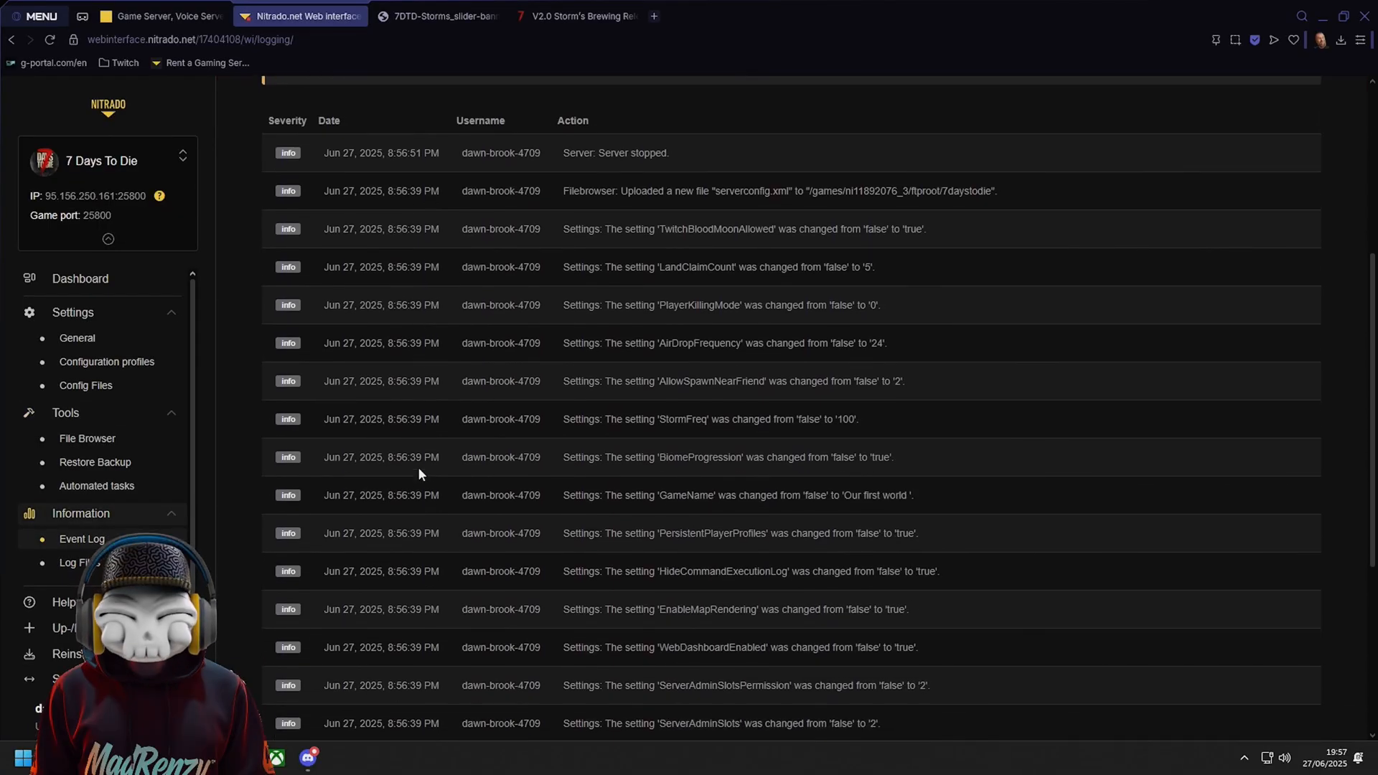
scroll(418, 466, "up", 3)
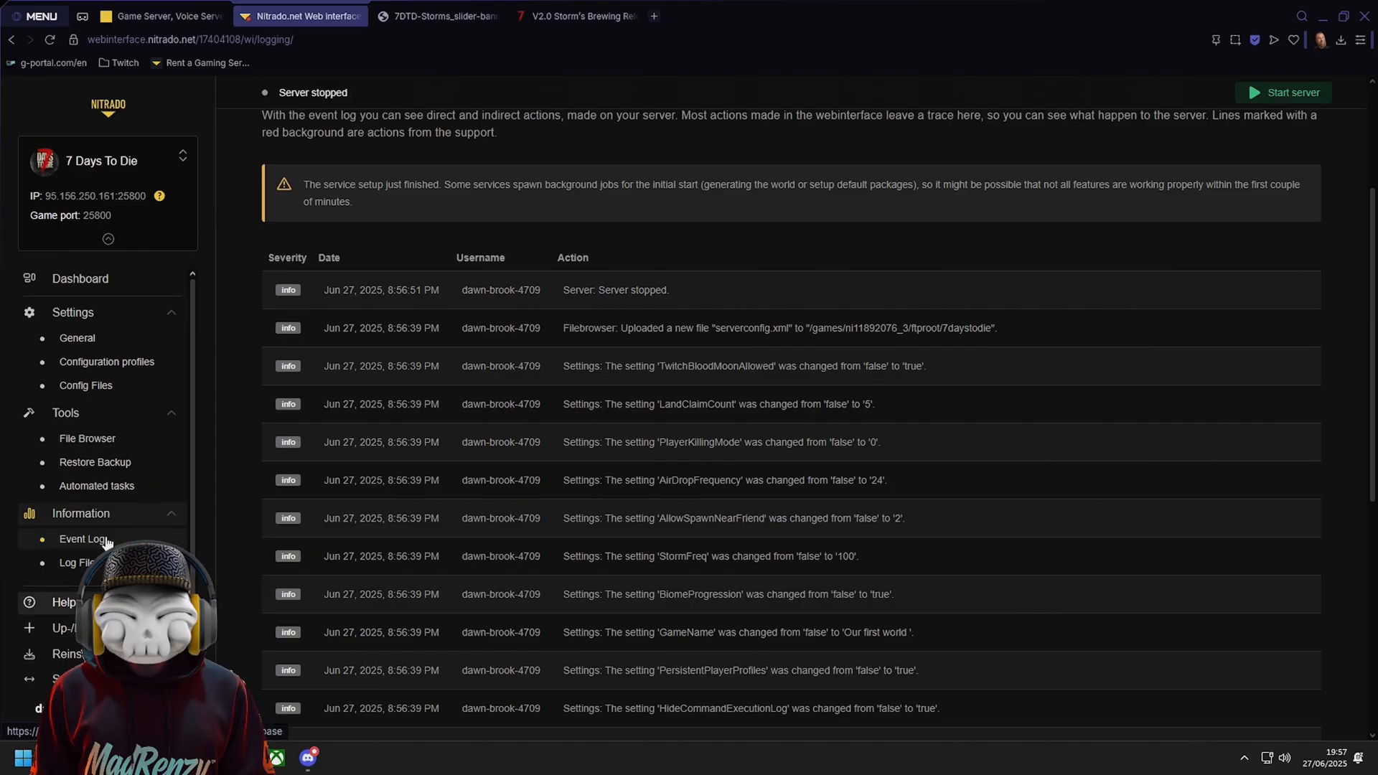
Return to the server dashboard, start the stopped server and confirm
left_click(86, 291)
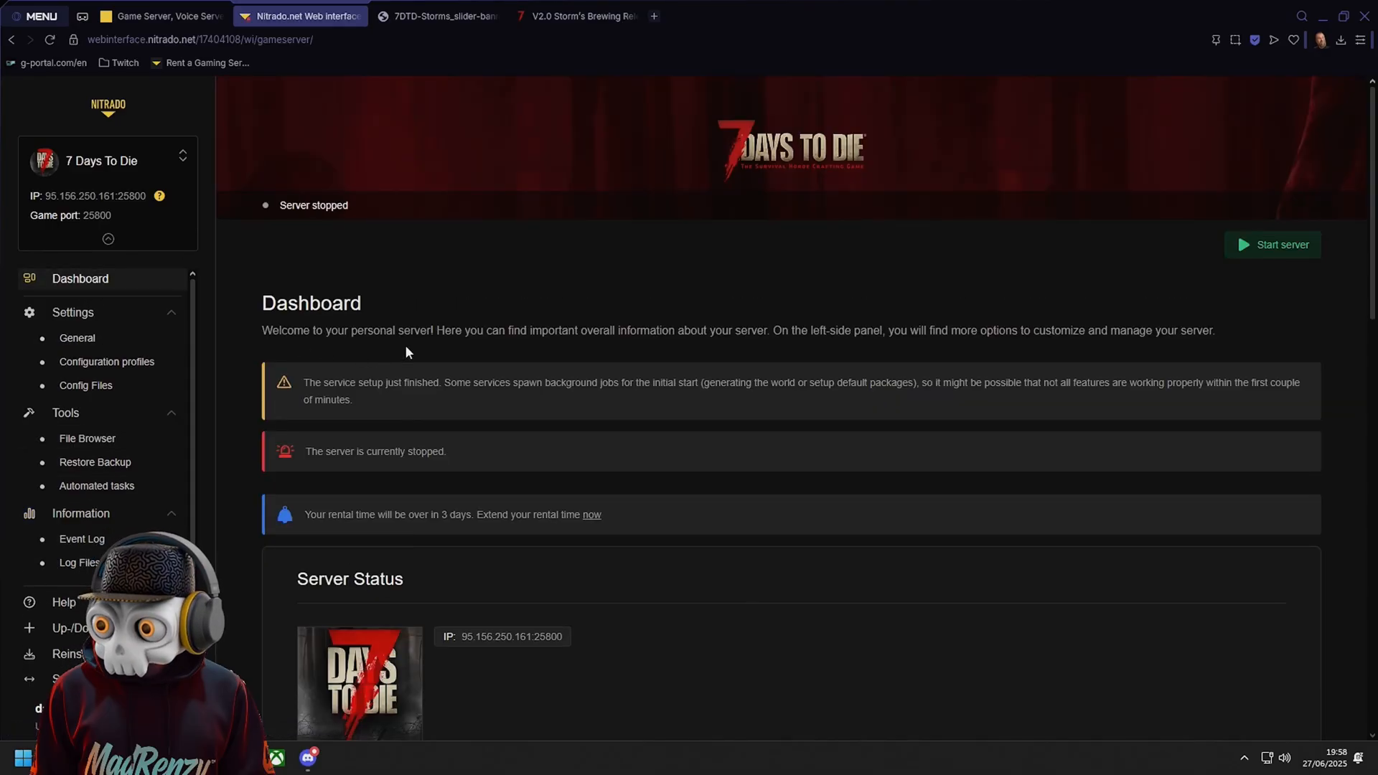
left_click(1250, 246)
left_click(877, 317)
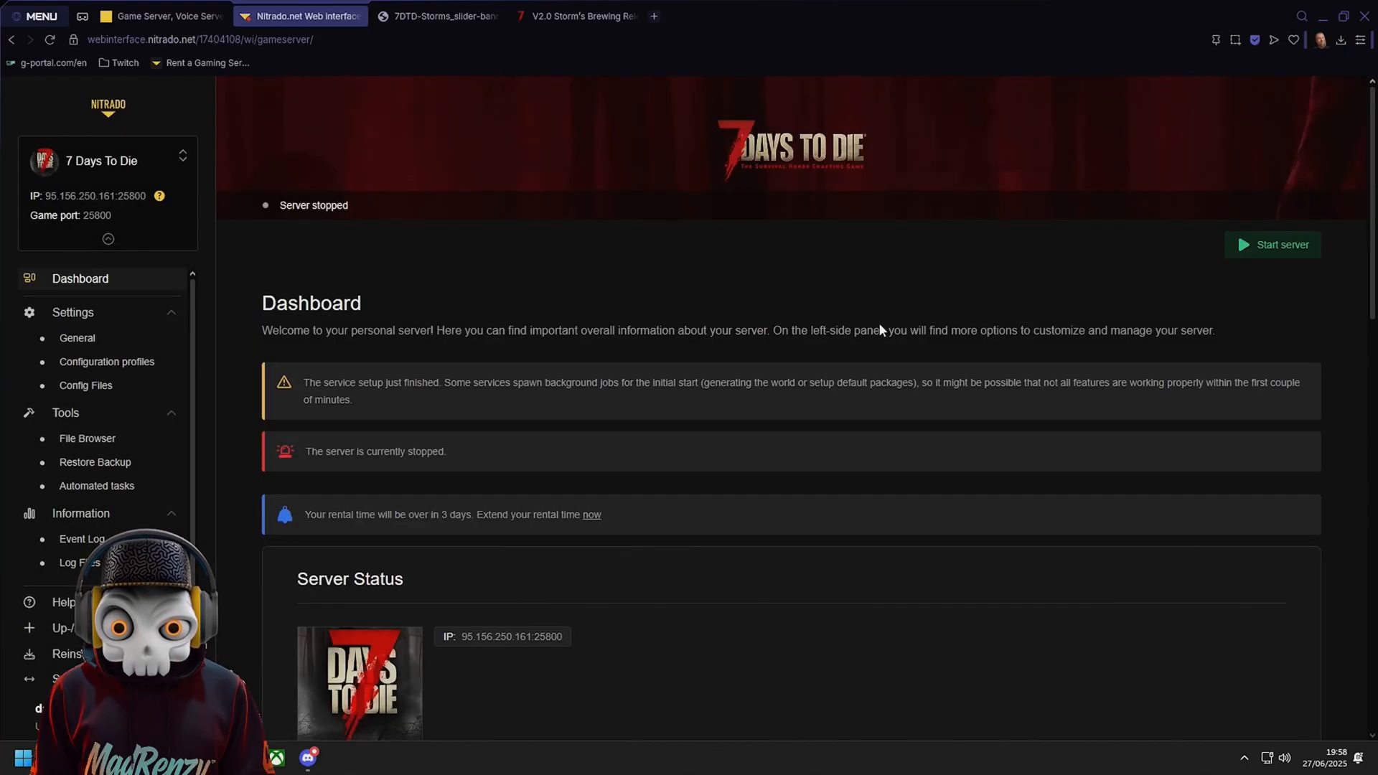
Switch to Steam, launch 7 Days to Die with the Play 7 Days to Die option and continue to the main menu
left_click(245, 758)
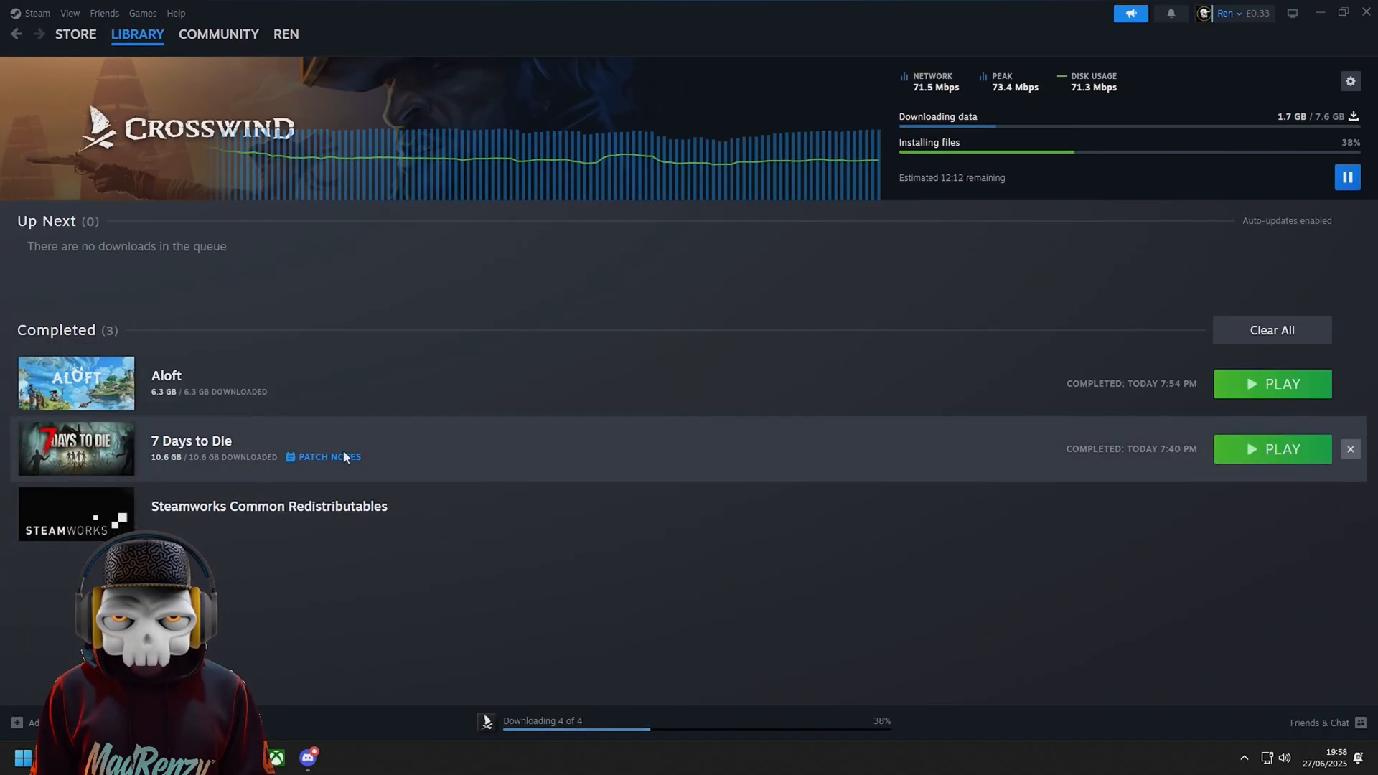
left_click(1253, 459)
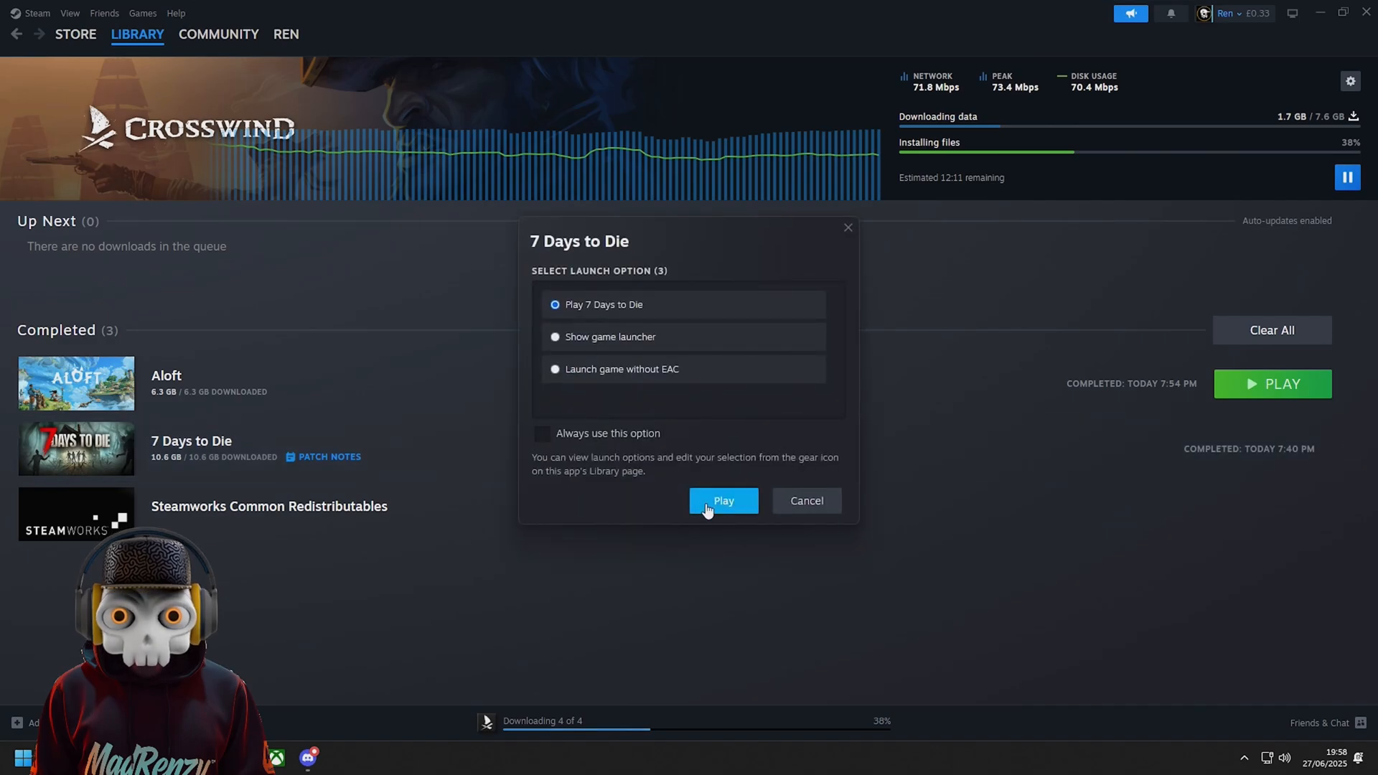
left_click(722, 500)
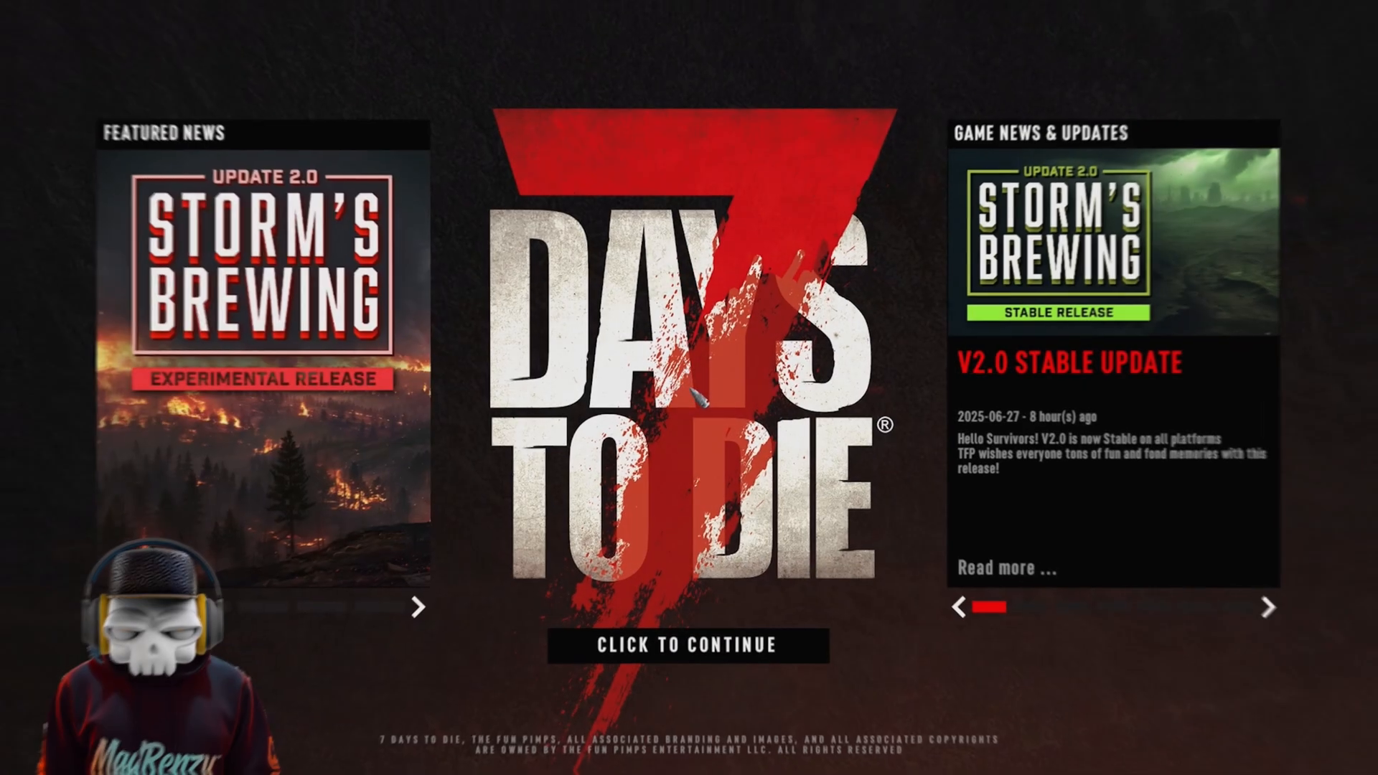
left_click(775, 649)
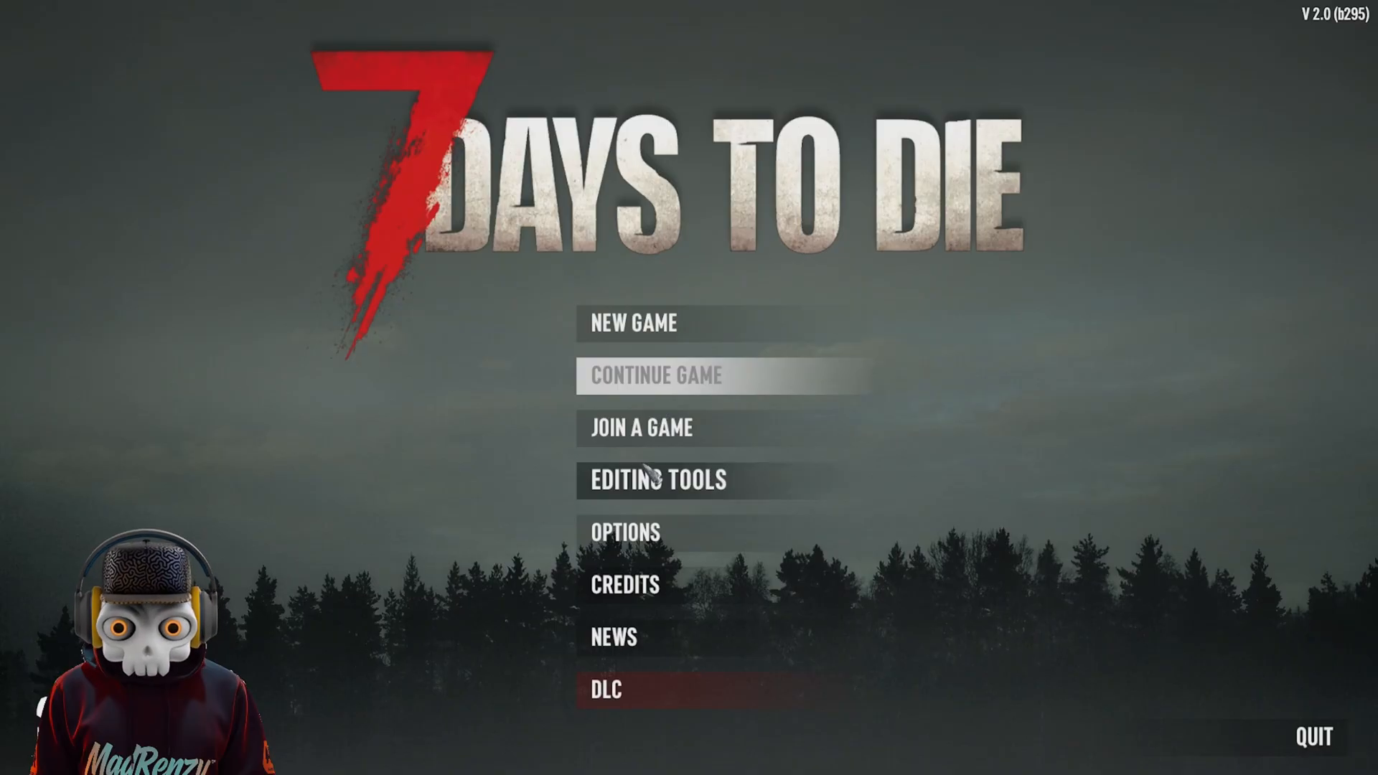
Choose to join a game by direct IP connection and go to the port and IP fields
left_click(650, 434)
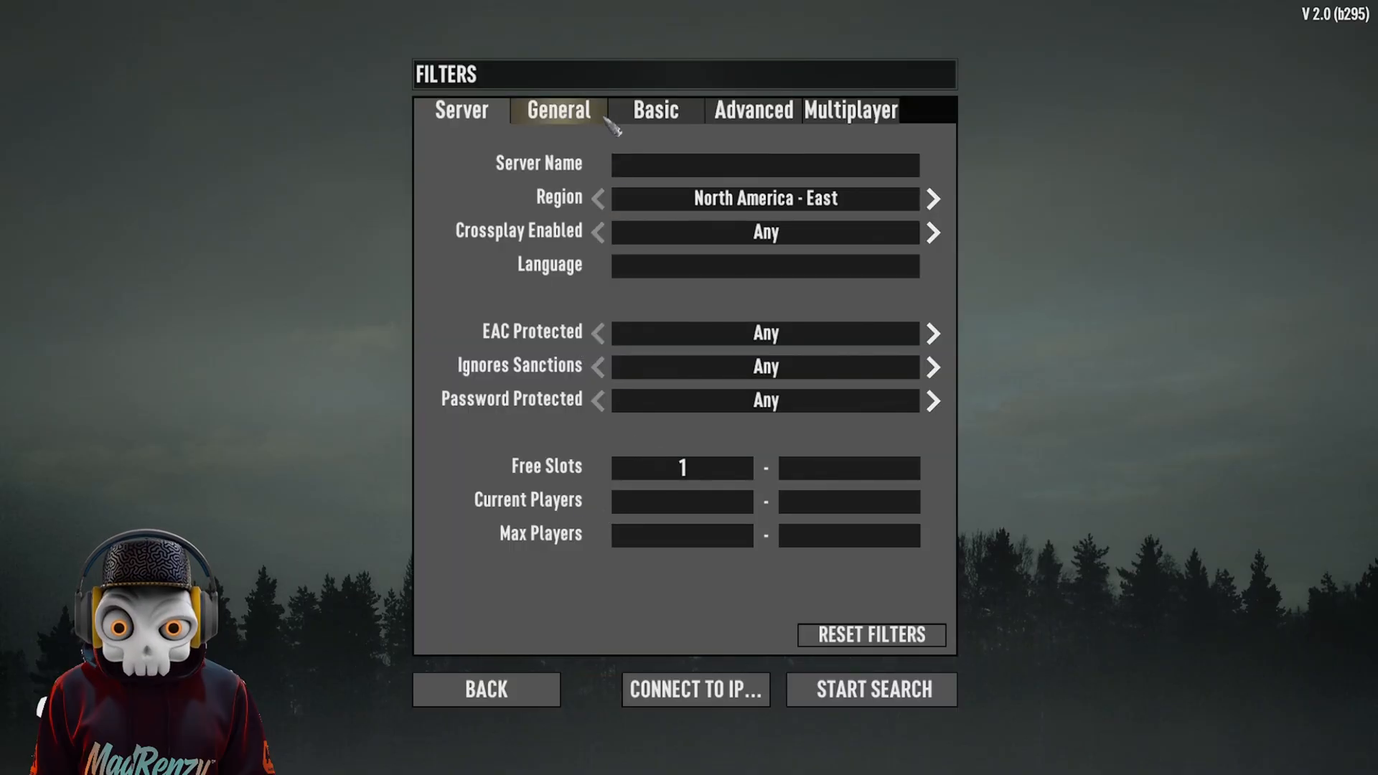
left_click(686, 706)
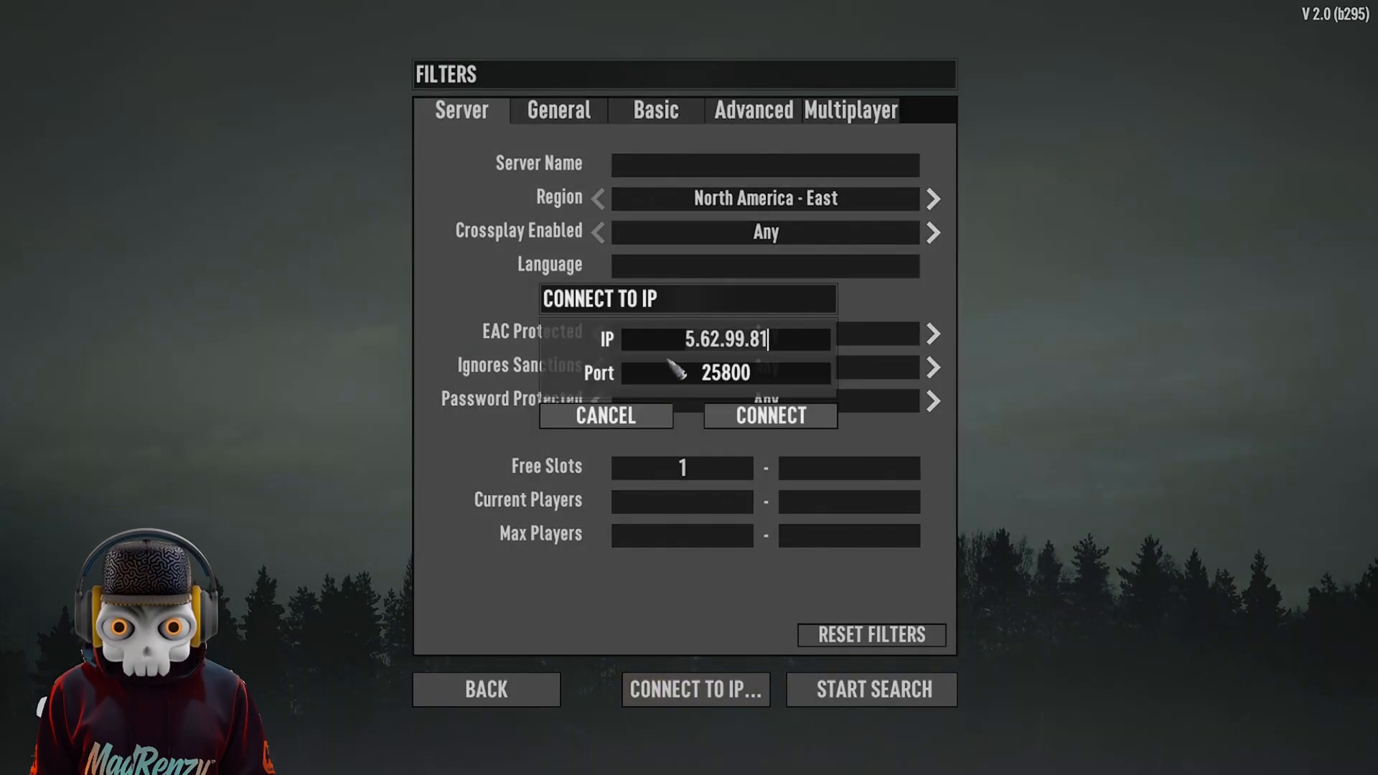
left_click(752, 382)
left_click(778, 347)
Switch to the Nitrado dashboard and check the server's IP address and game port
key("super")
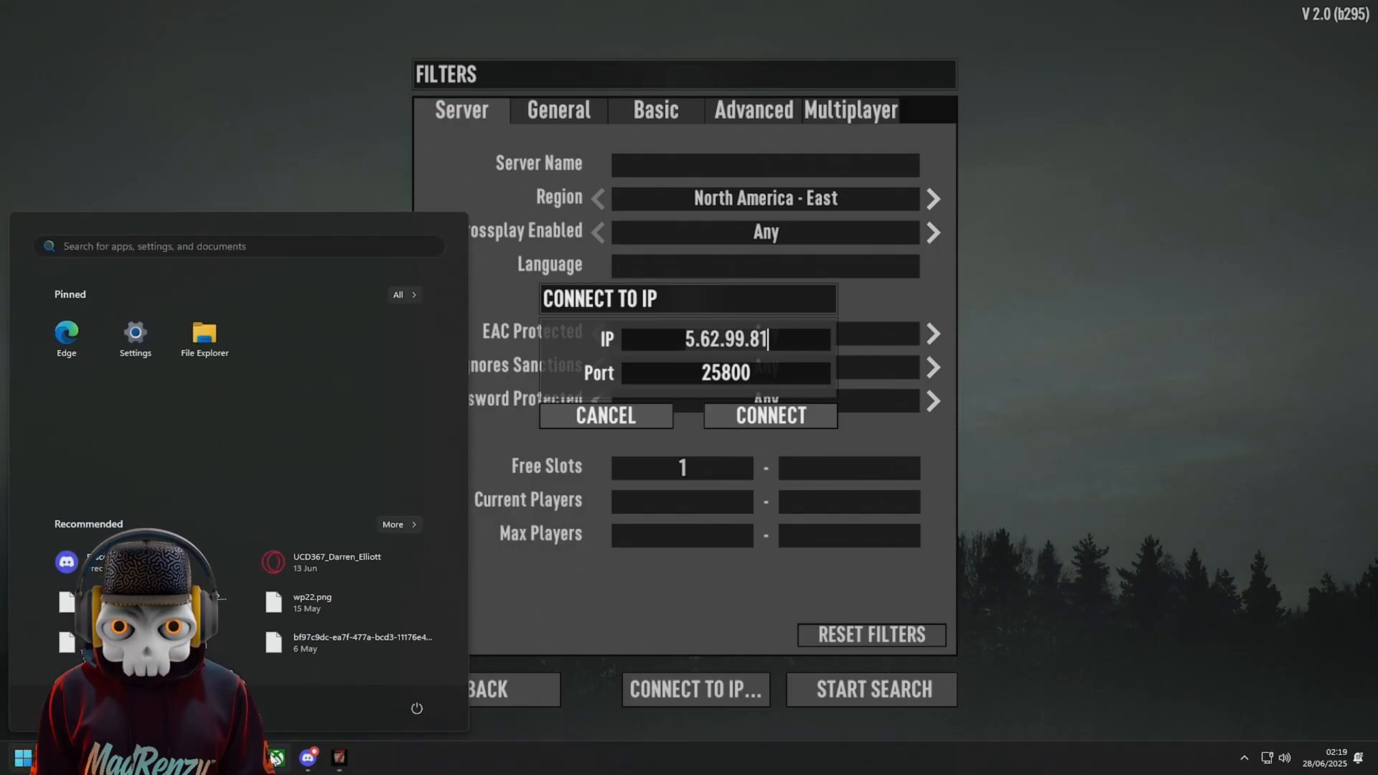
left_click(266, 665)
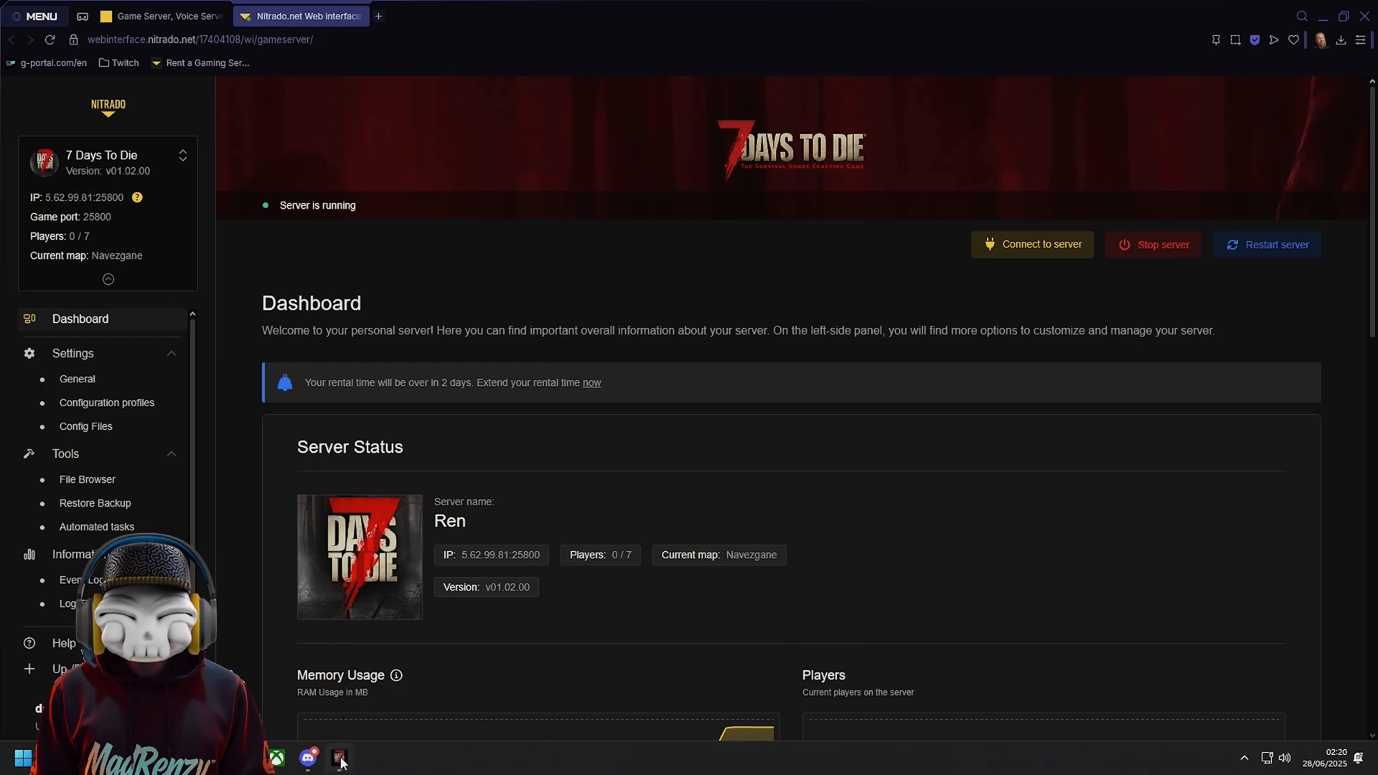
left_click(309, 759)
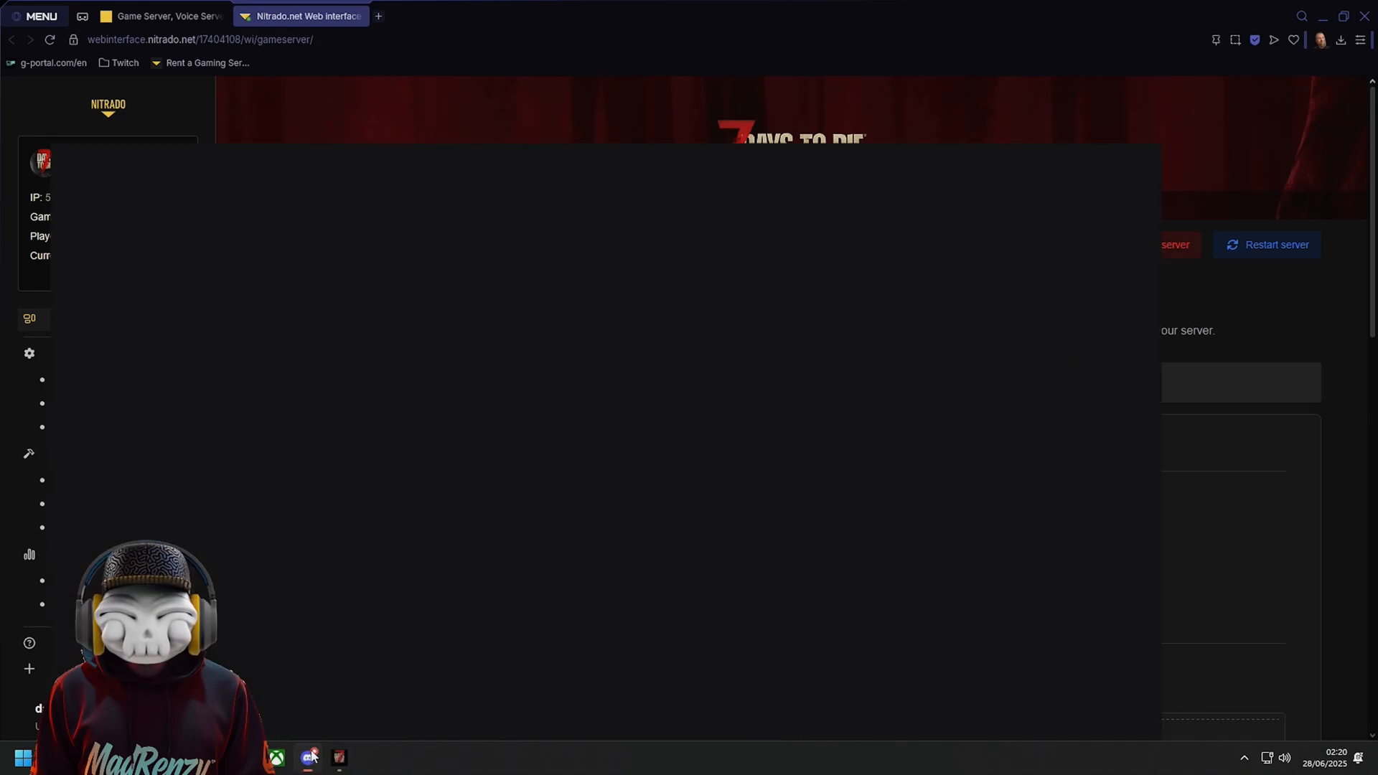
left_click(309, 760)
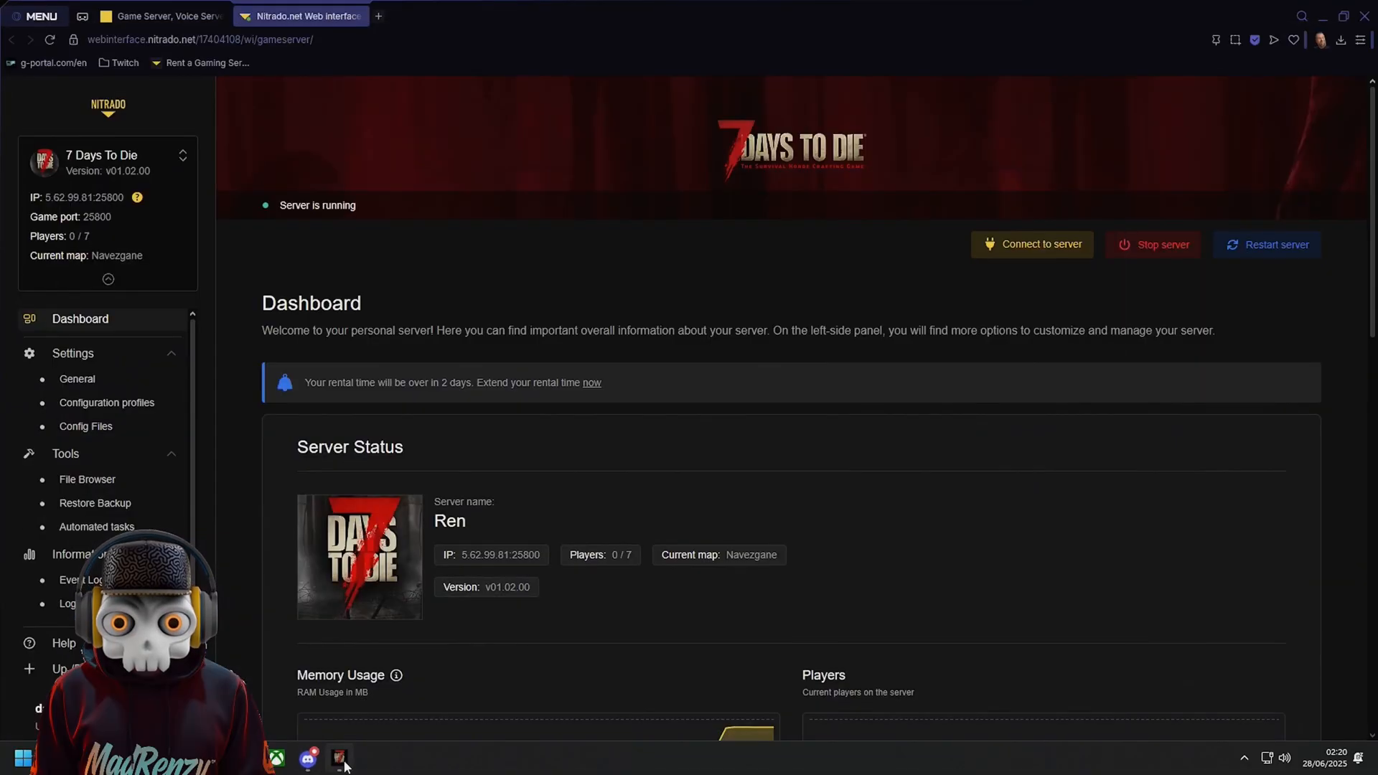
Return to 7 Days to Die and connect to the server at IP 5.62.99.81, port 25800
left_click(338, 757)
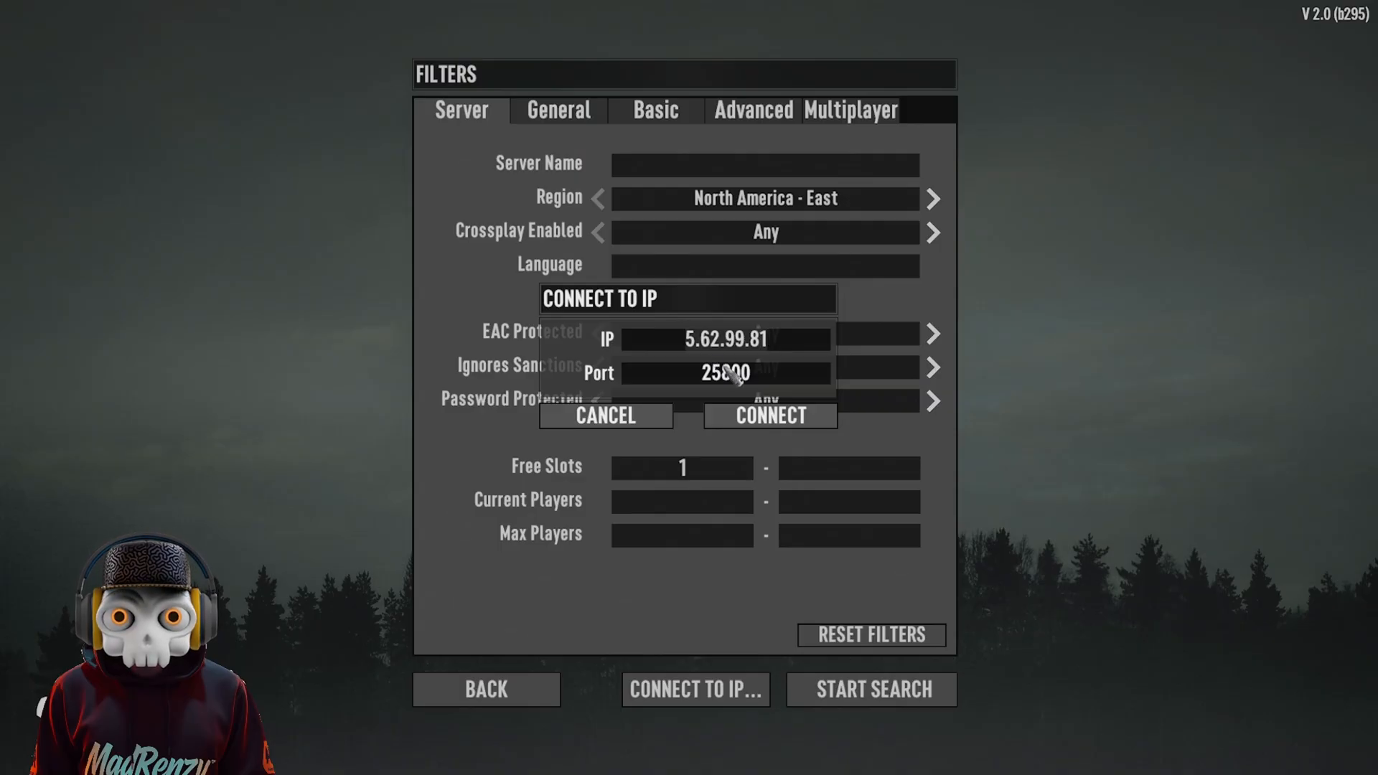
left_click(760, 423)
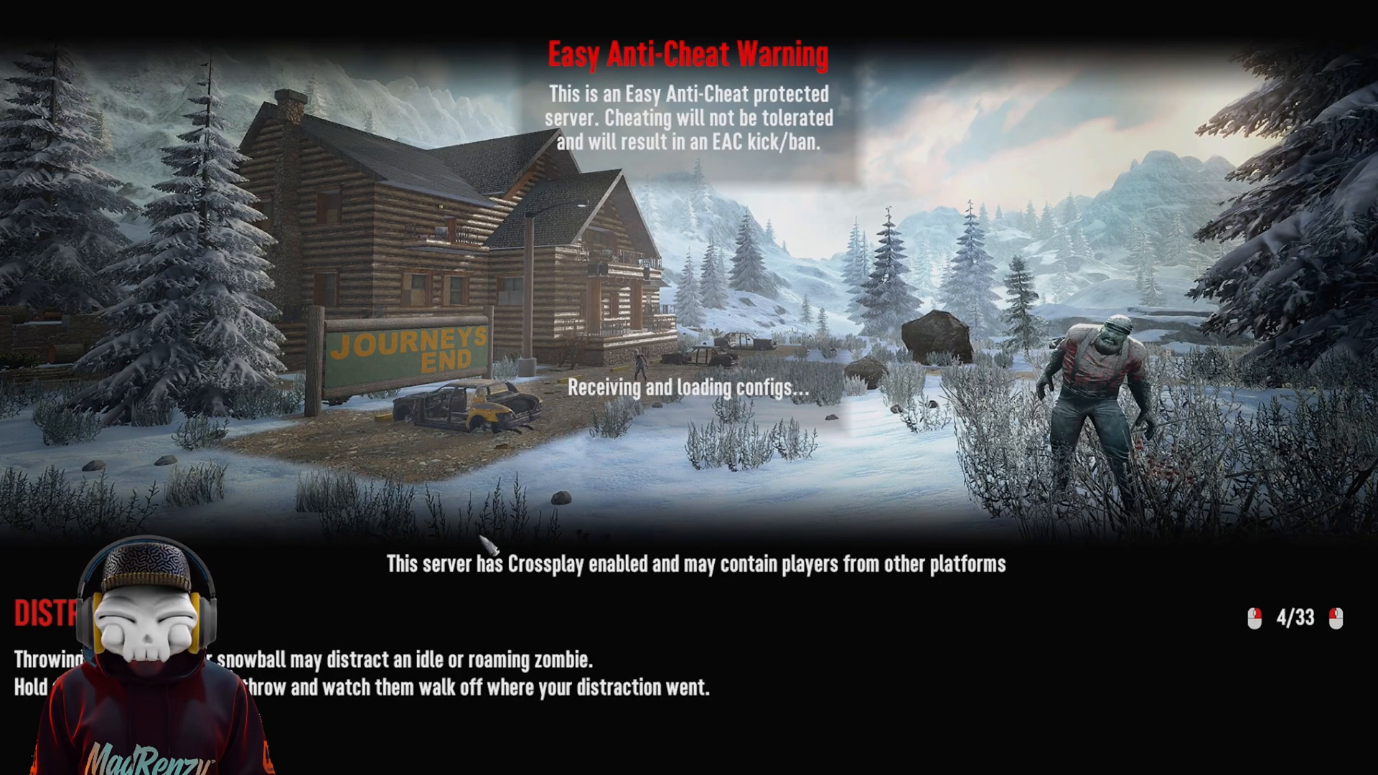
Switch to the Nitrado dashboard and look over the server status, management pages and server controls
key("super")
mouse_move(244, 757)
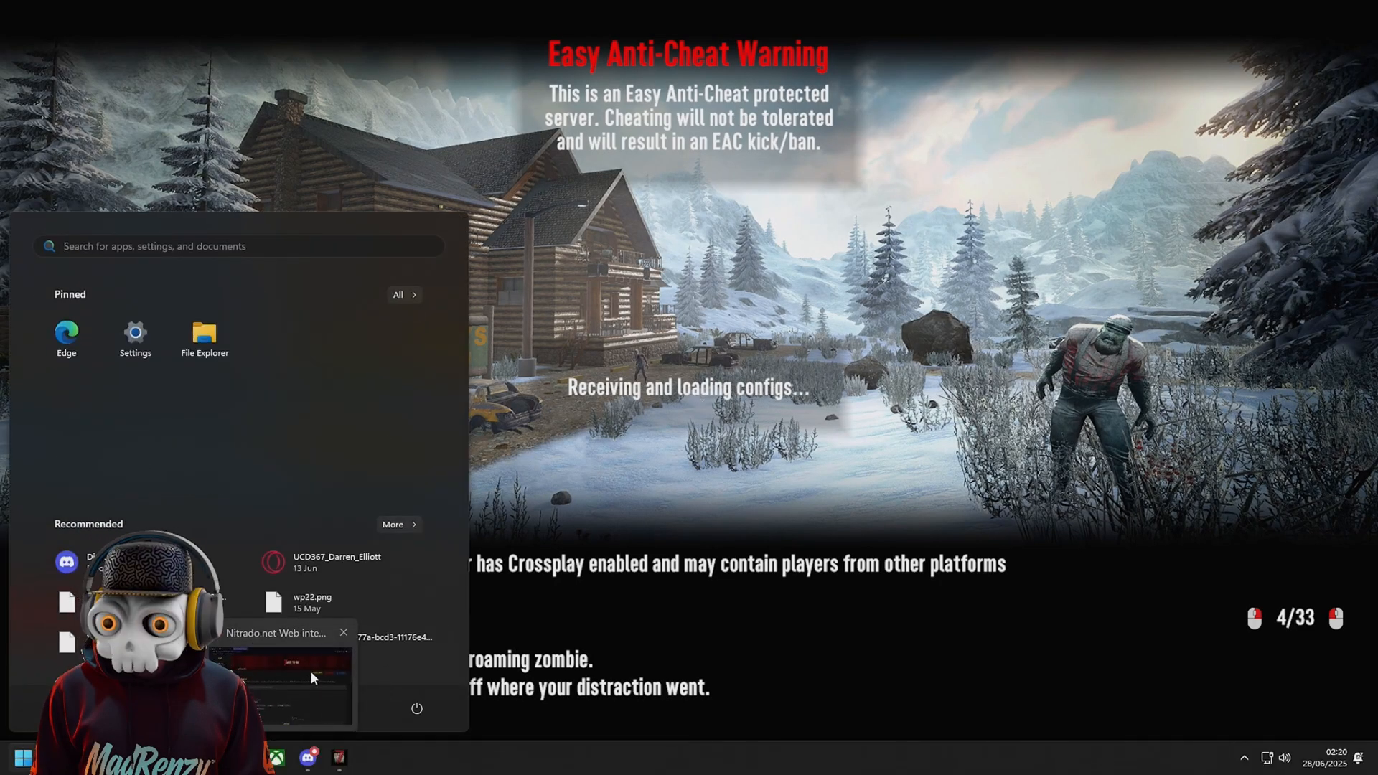
left_click(310, 677)
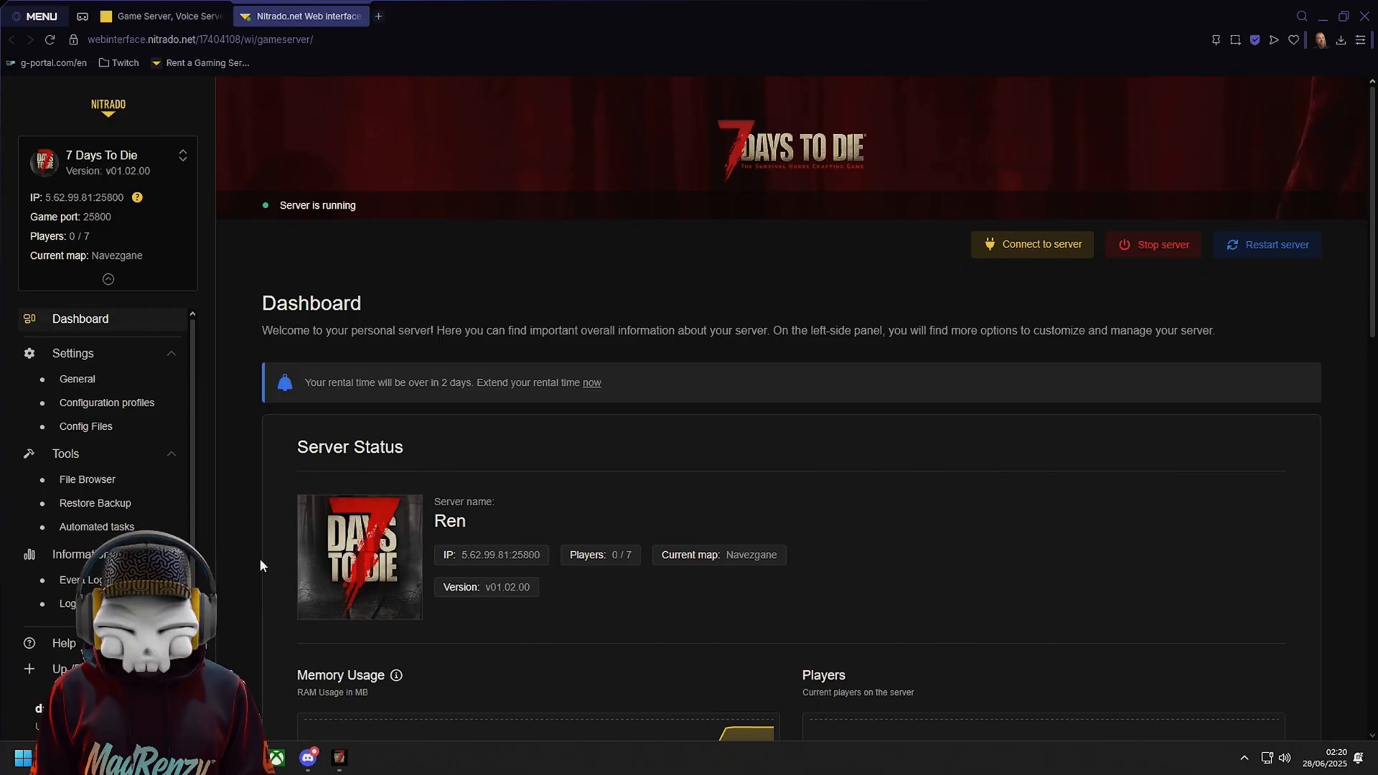
scroll(260, 565, "down", 1)
scroll(60, 666, "down", 1)
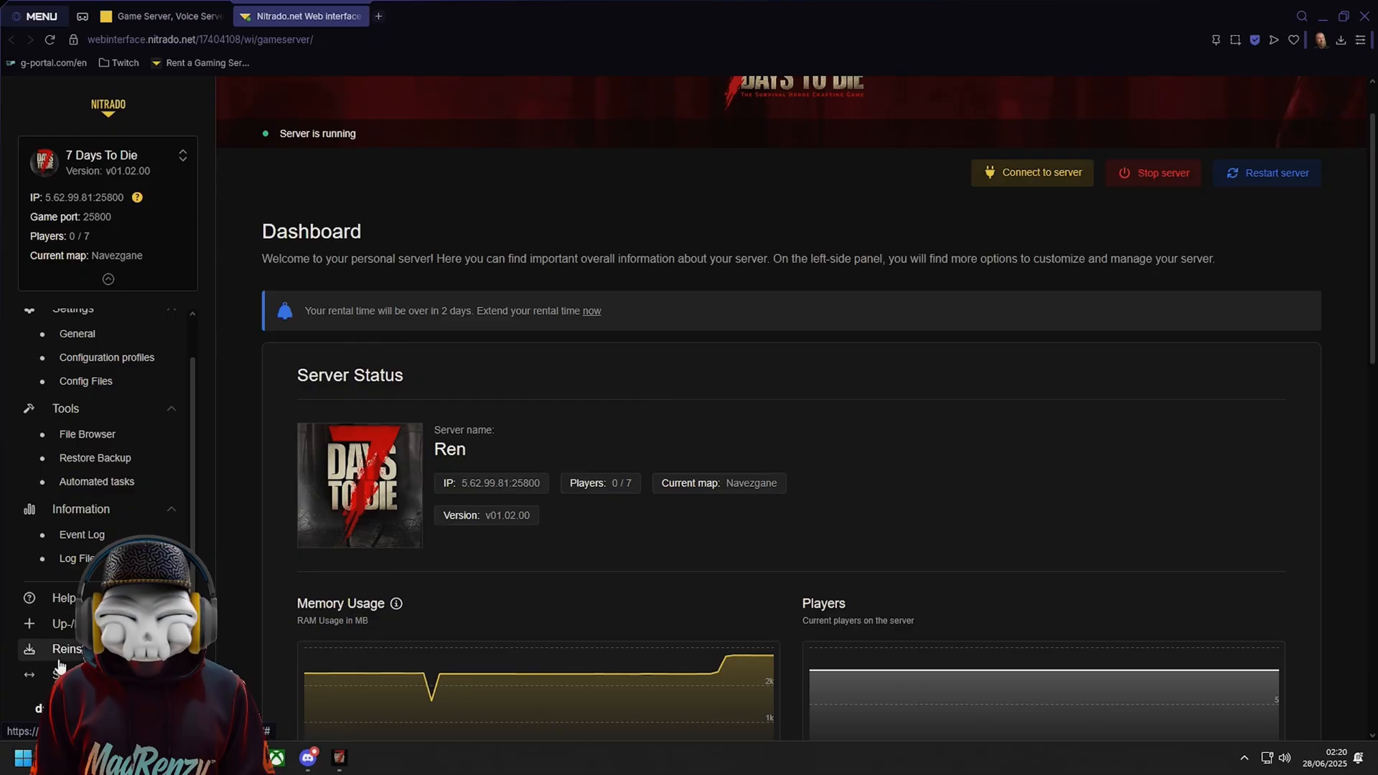
scroll(277, 436, "up", 1)
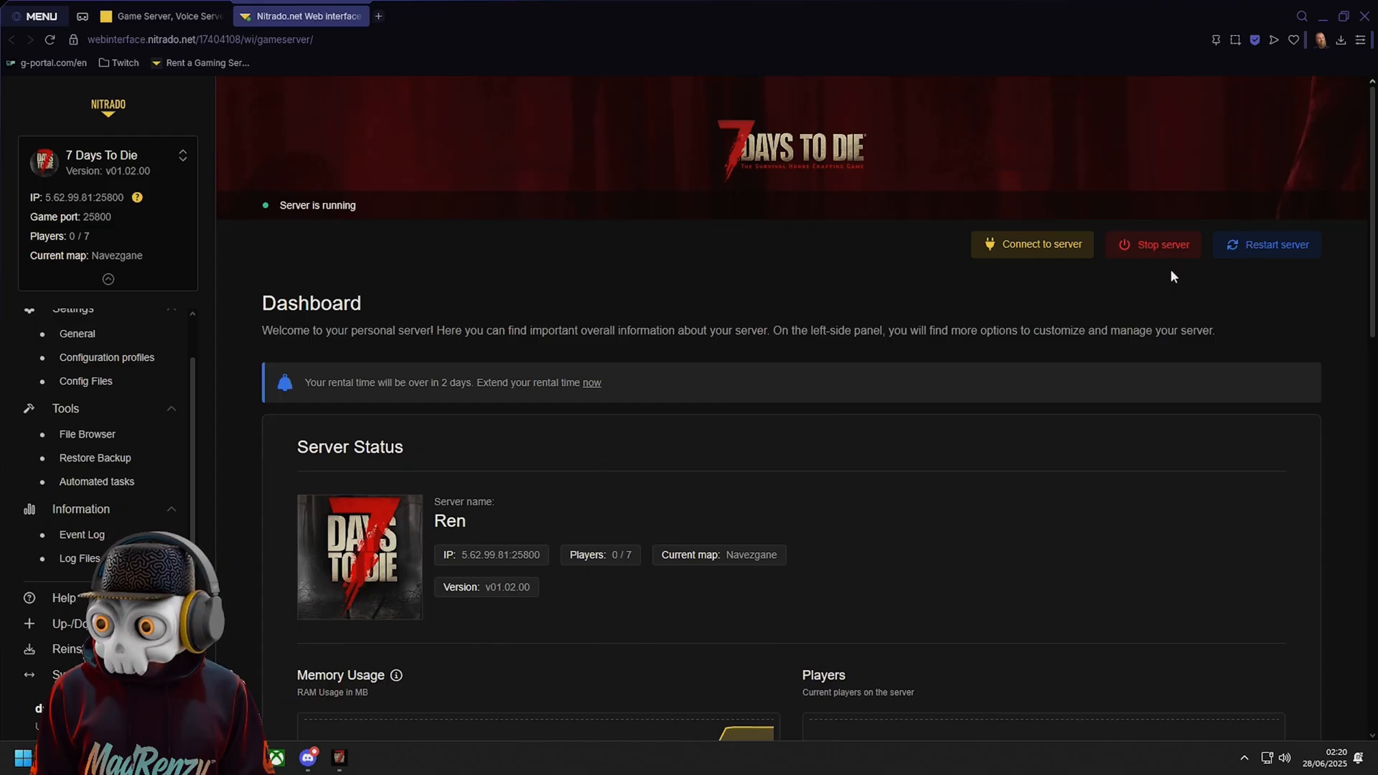
Return to 7 Days to Die and continue past the server information message to join the server
left_click(1321, 16)
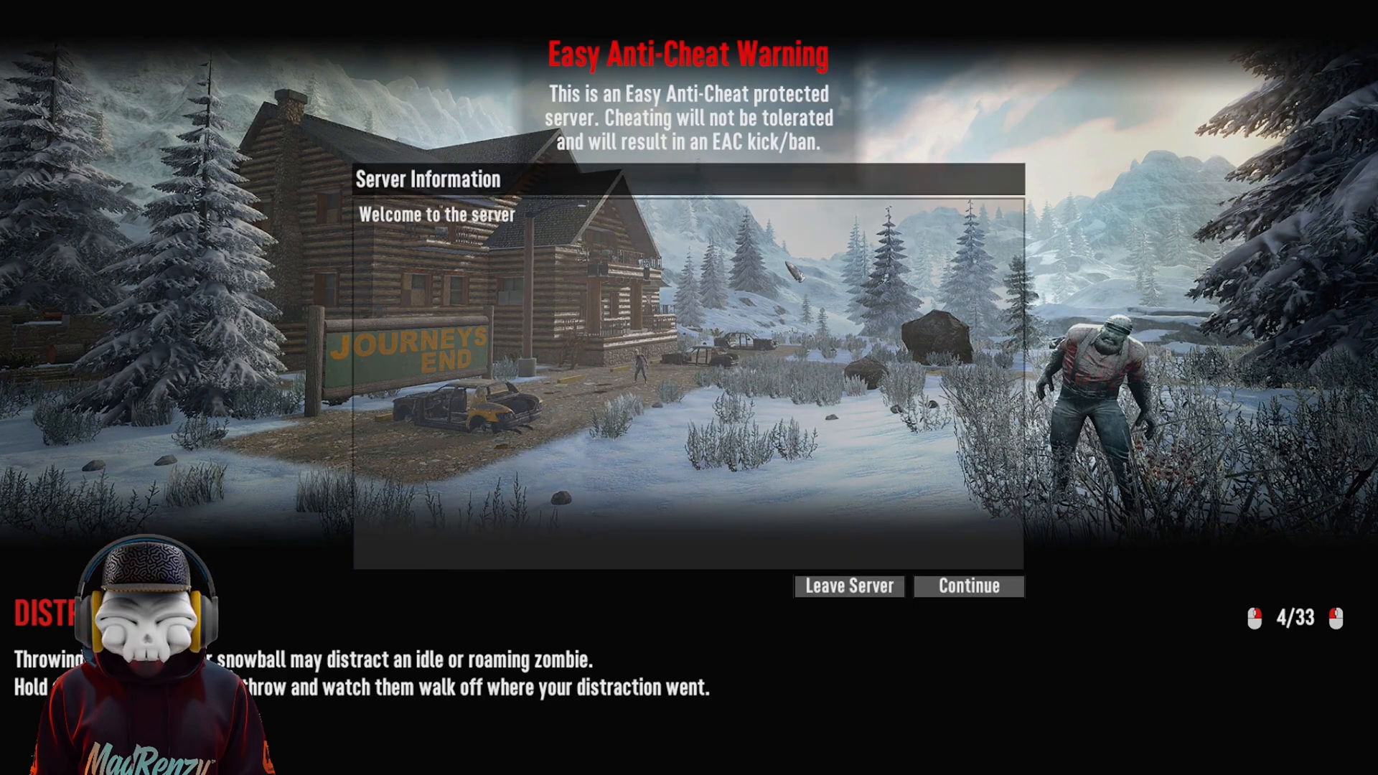
left_click(962, 585)
left_click(619, 316)
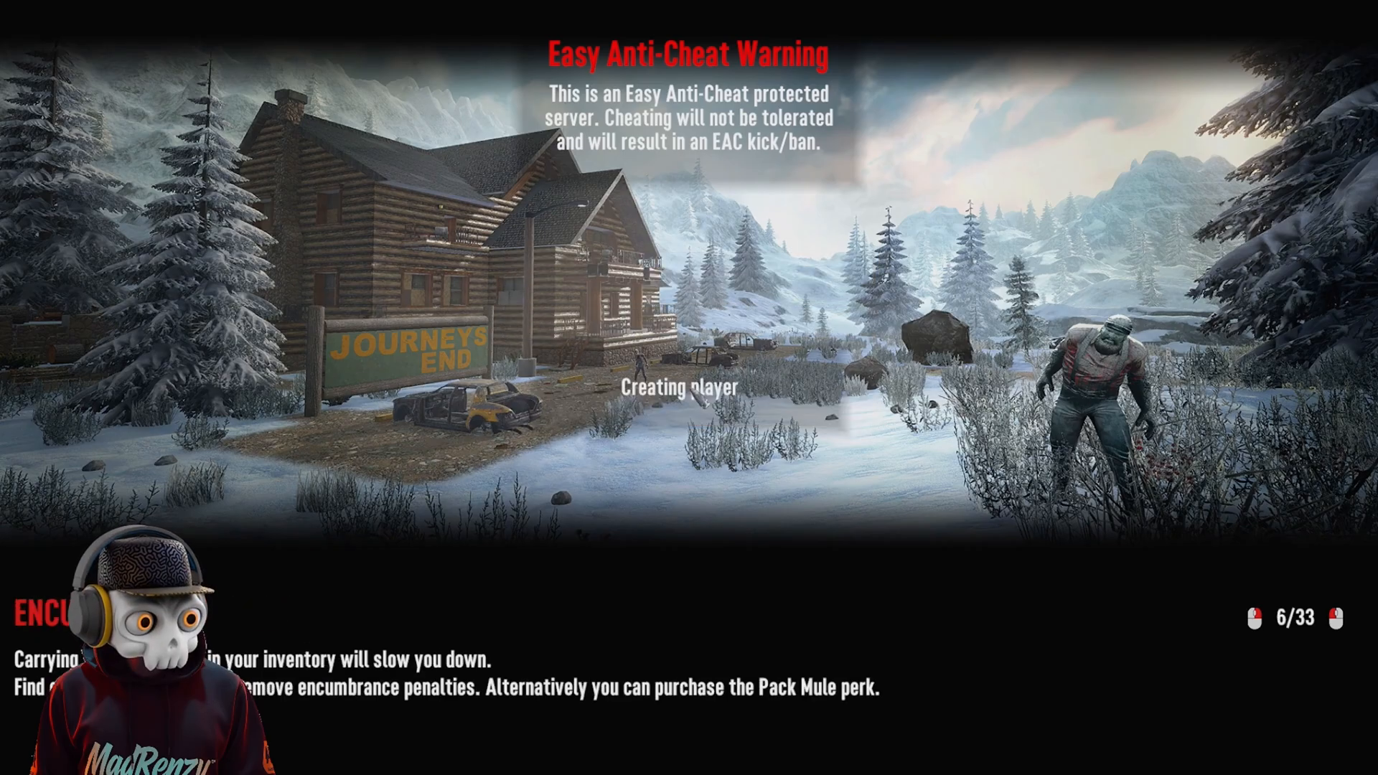